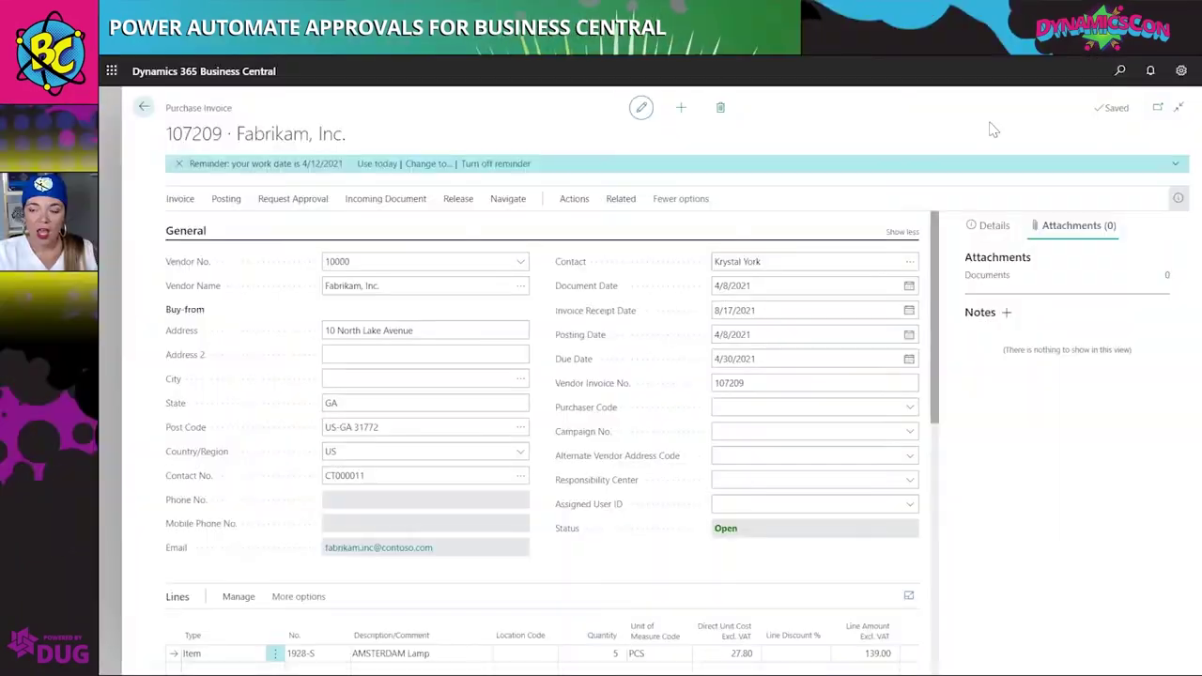
Open Business Central's Tell me search from Fabrikam, Inc.'s purchase invoice 107209
click(1120, 74)
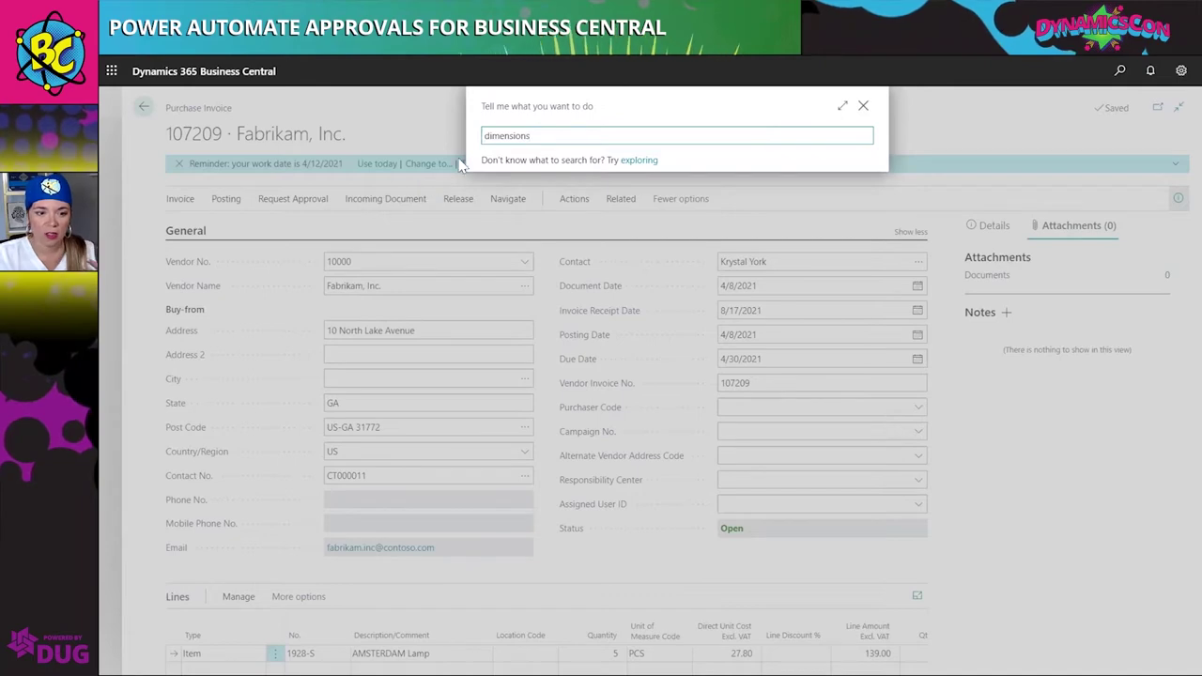
Open Dimensions, view the DEPARTMENT dimension's values, then return to the Dimensions list
click(476, 264)
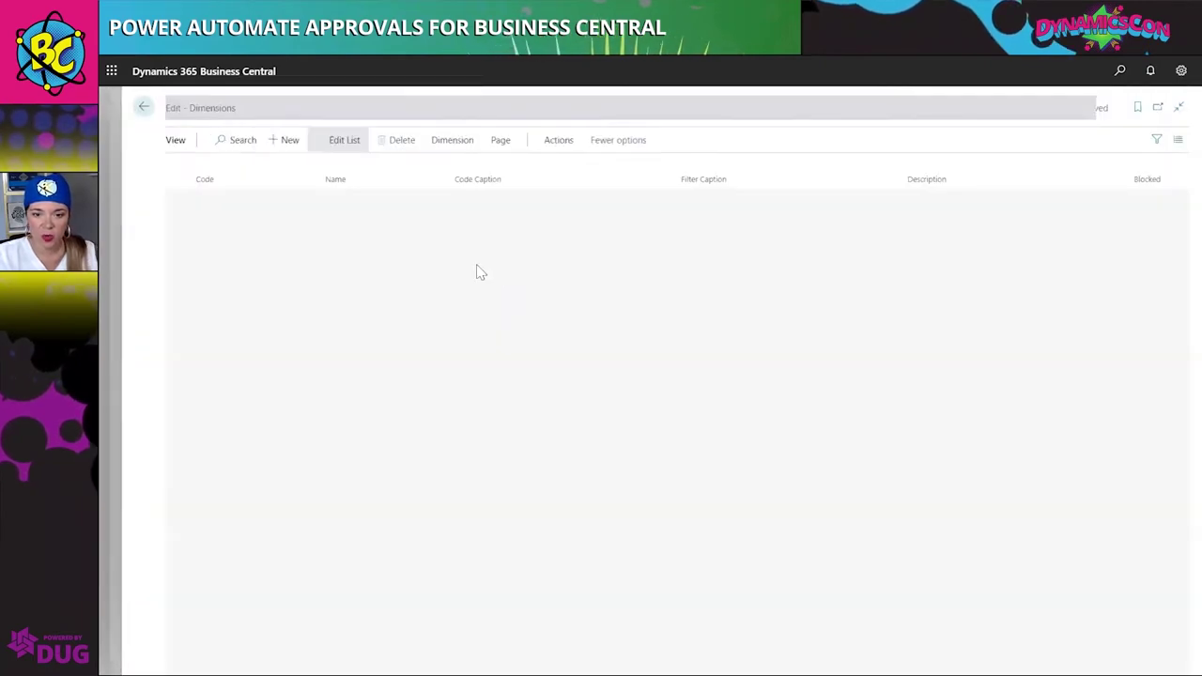
click(255, 285)
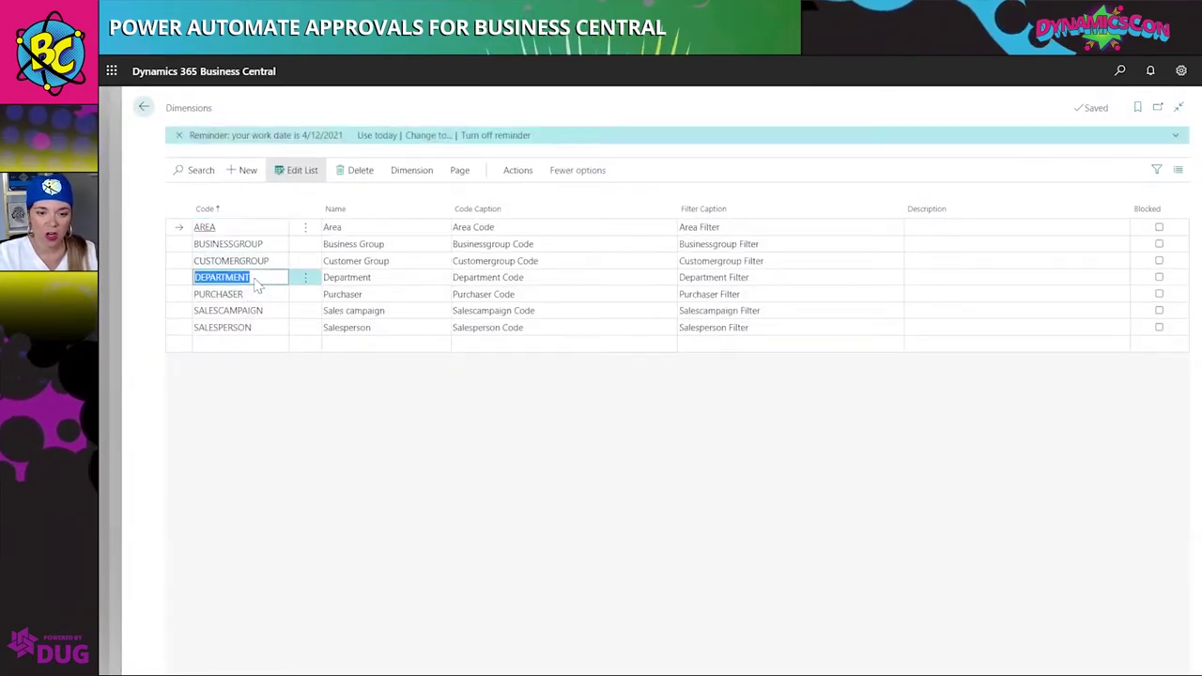
click(409, 173)
click(261, 194)
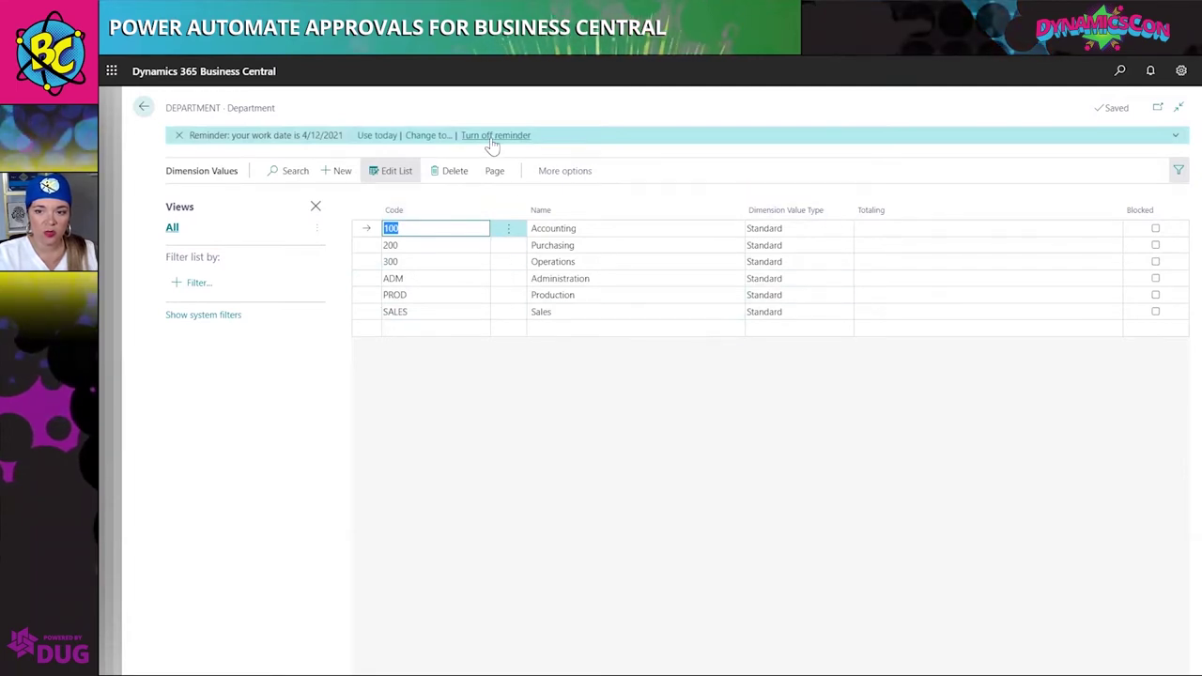
click(145, 109)
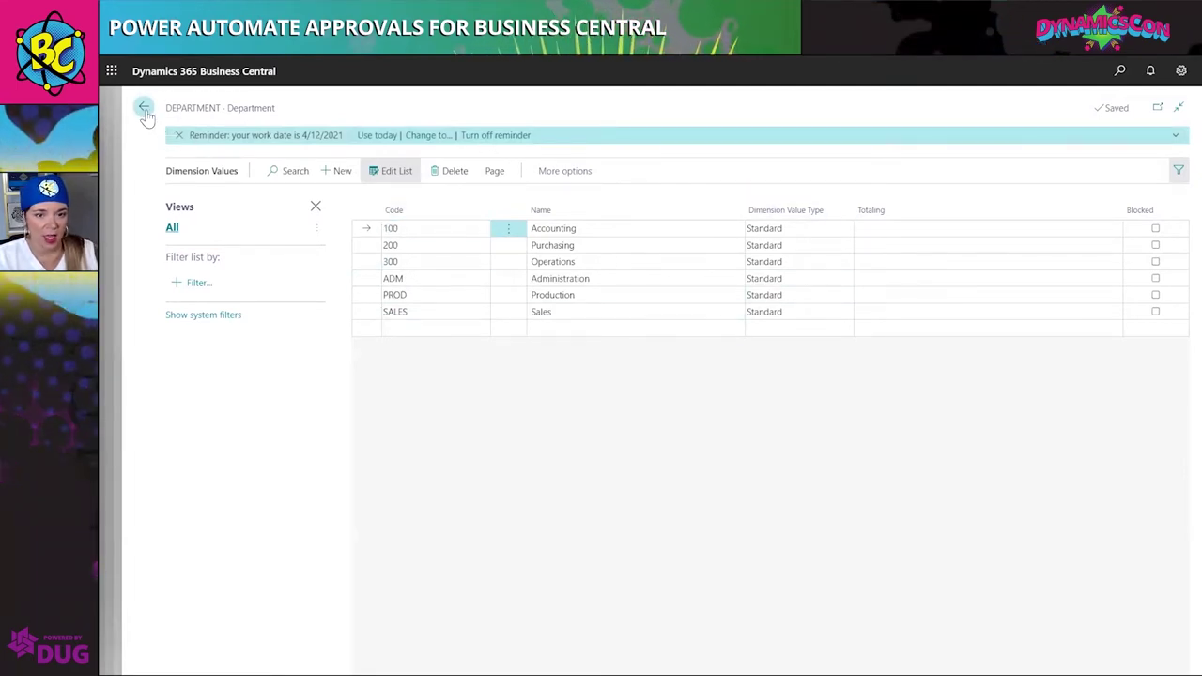
Check General Ledger Setup's global dimensions, DEPARTMENT and CUSTOMERGROUP, then switch to Power Automate
click(1114, 75)
text(gen le)
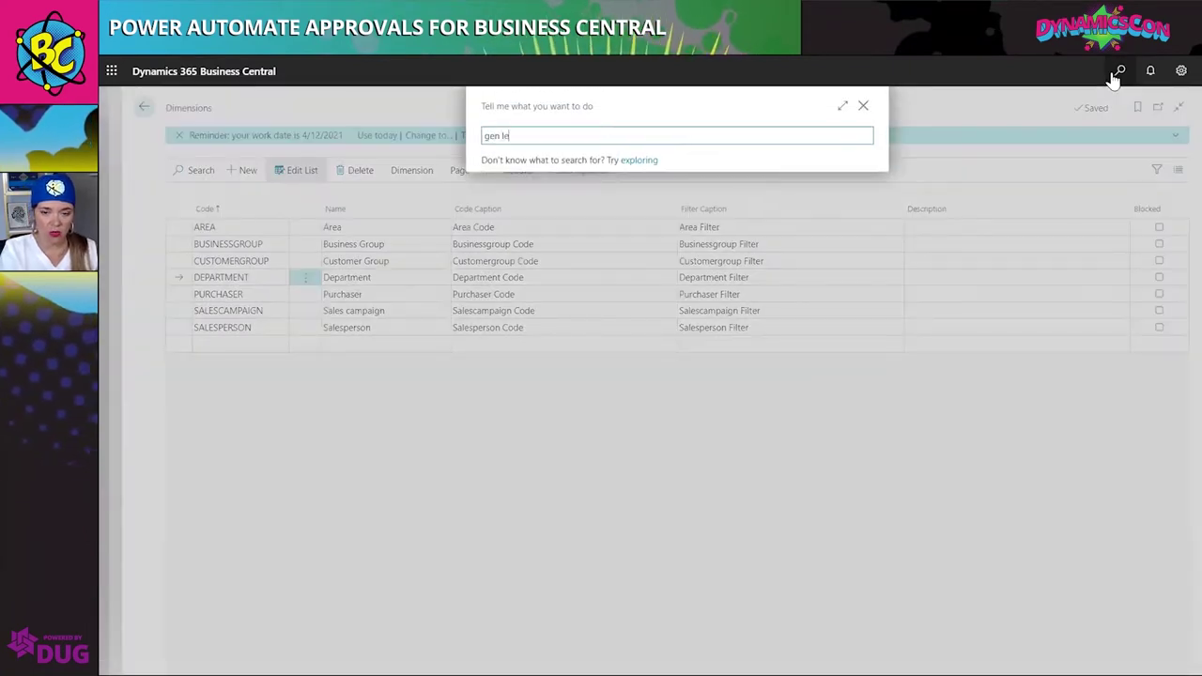
text(d set)
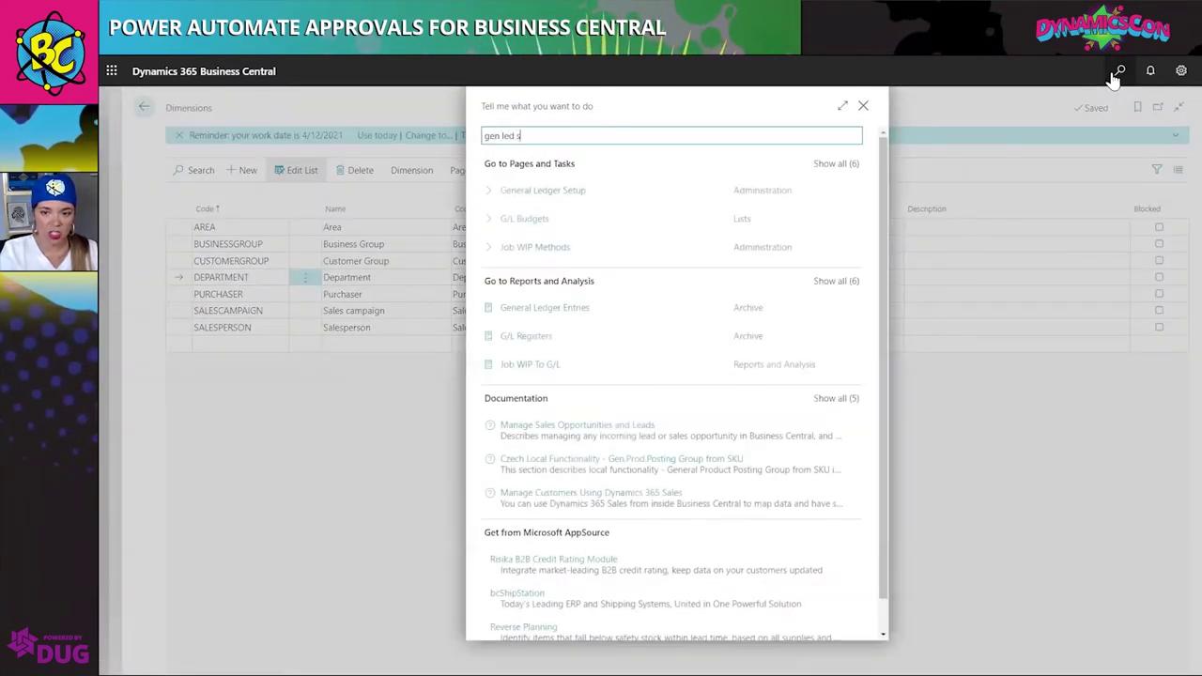
click(514, 194)
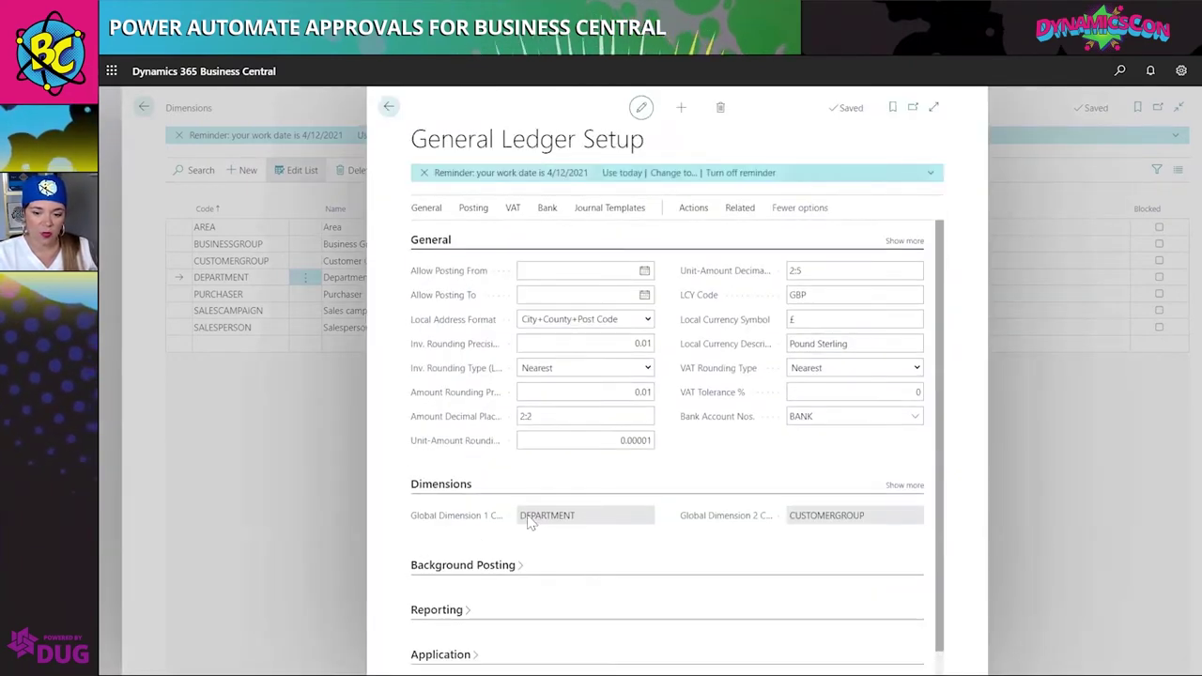
mouse_move(472, 524)
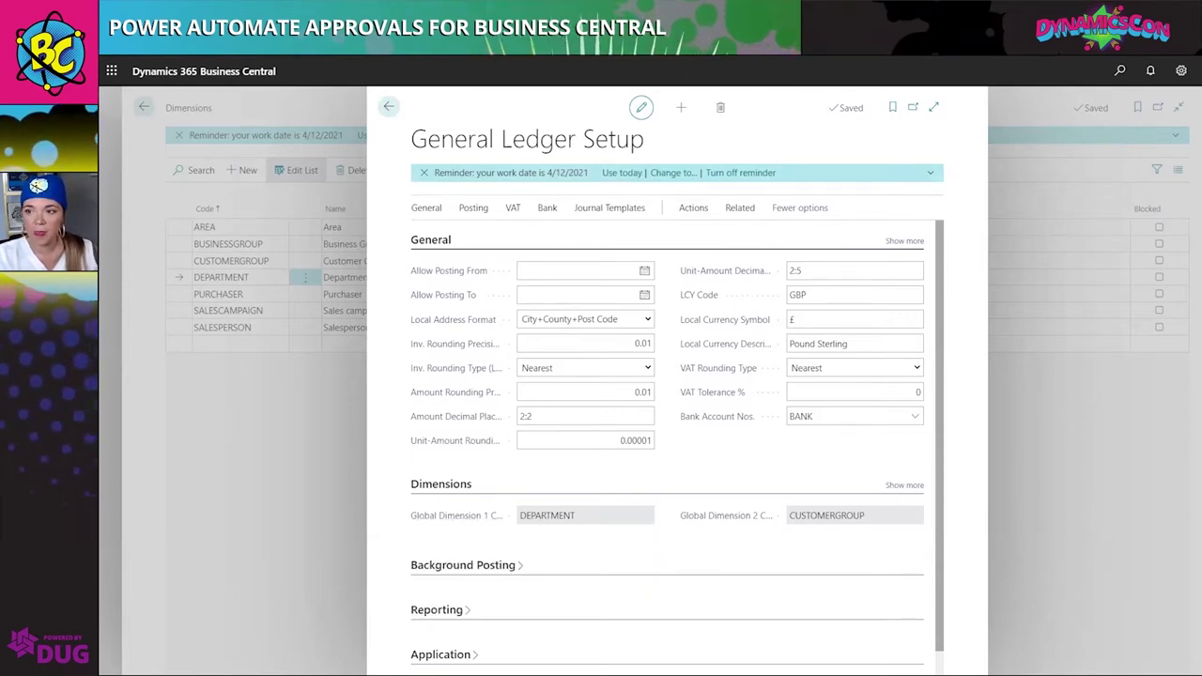
key(alt+Tab)
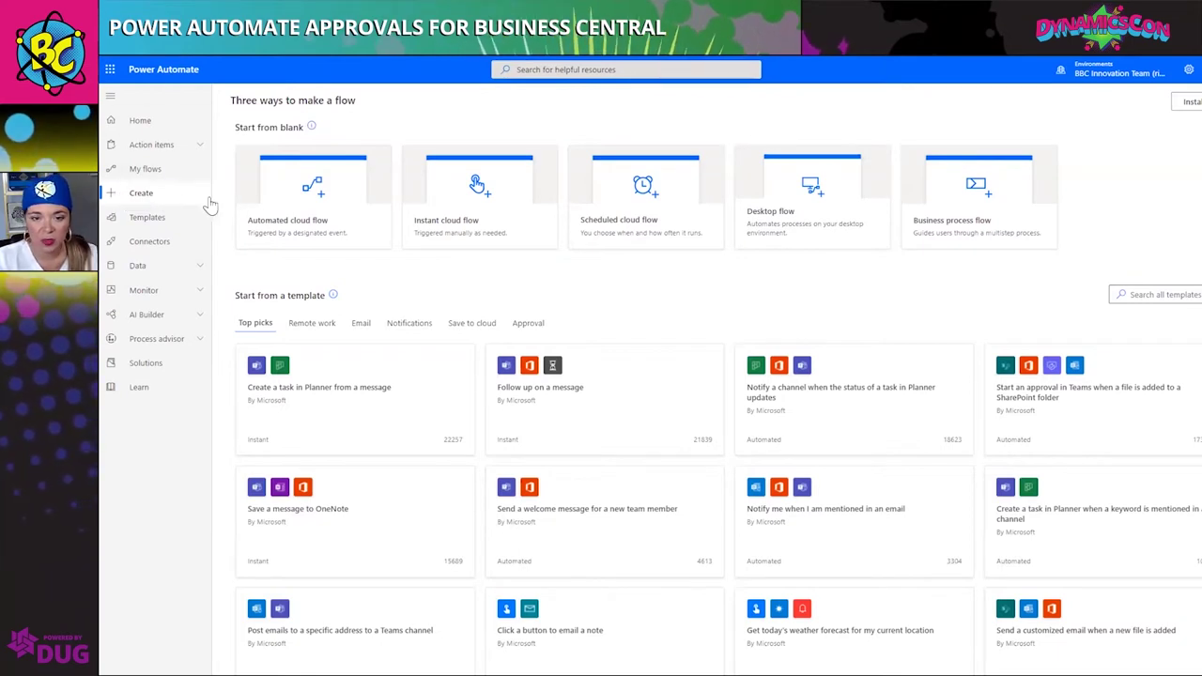
Start a blank automated cloud flow and list Business Central triggers filtered by 'v'
click(321, 218)
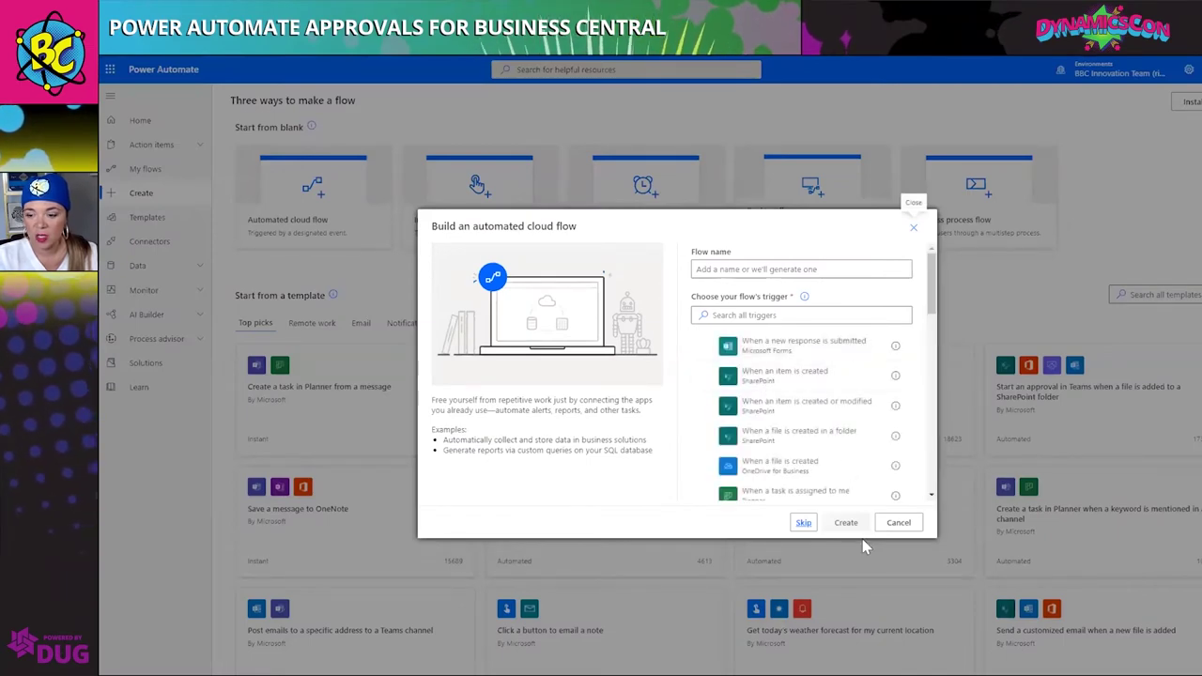
click(804, 523)
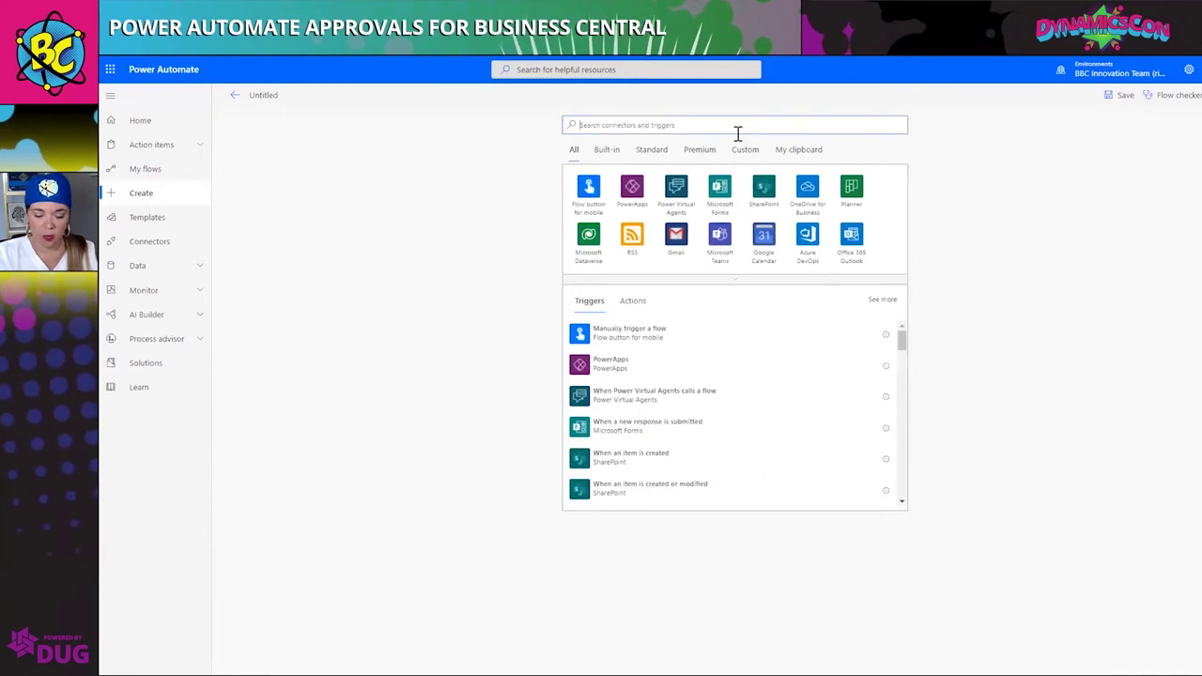
text(b)
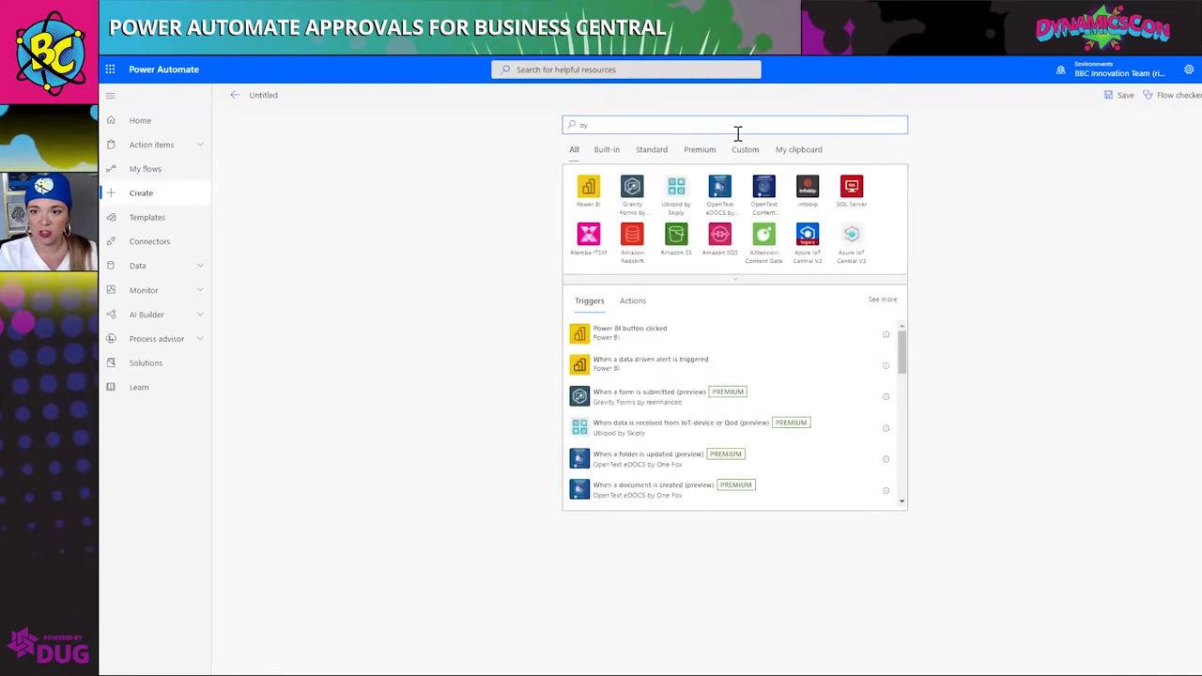
text(us)
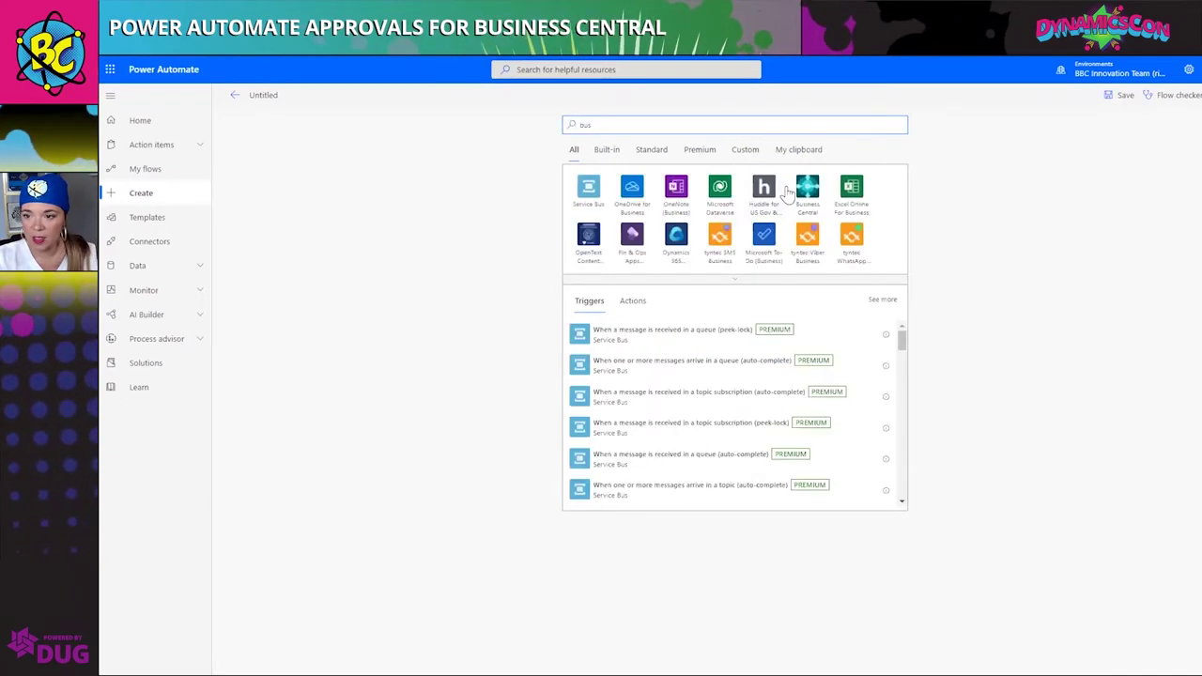
click(807, 190)
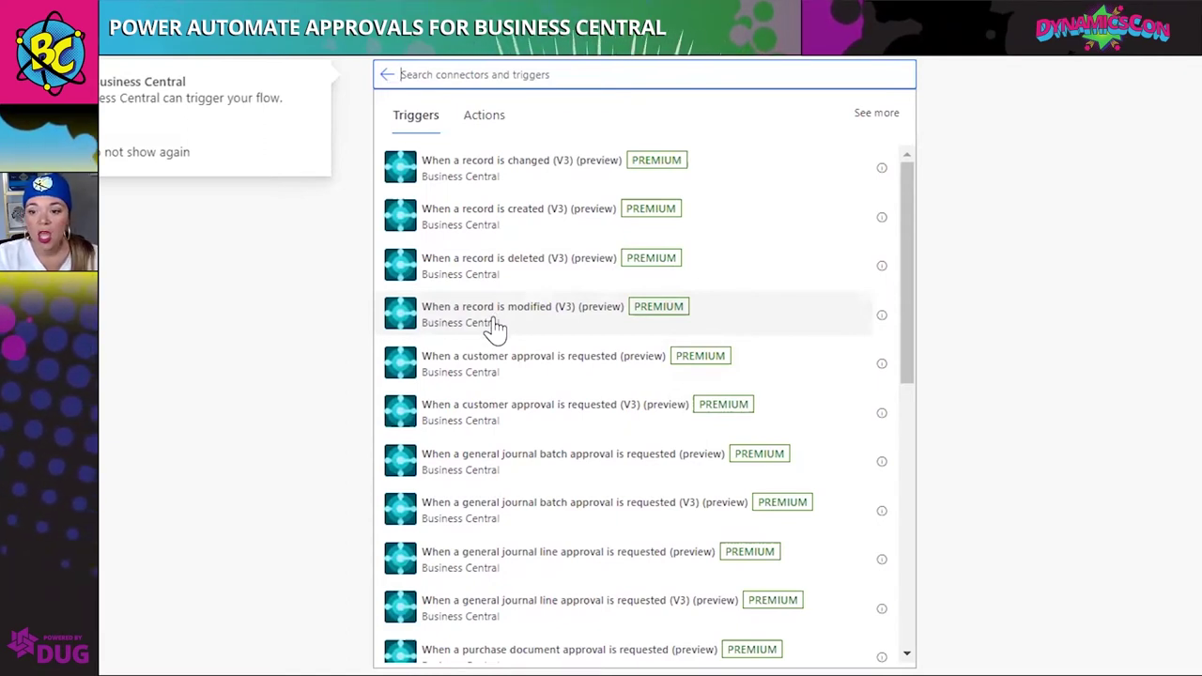
click(479, 80)
text(v)
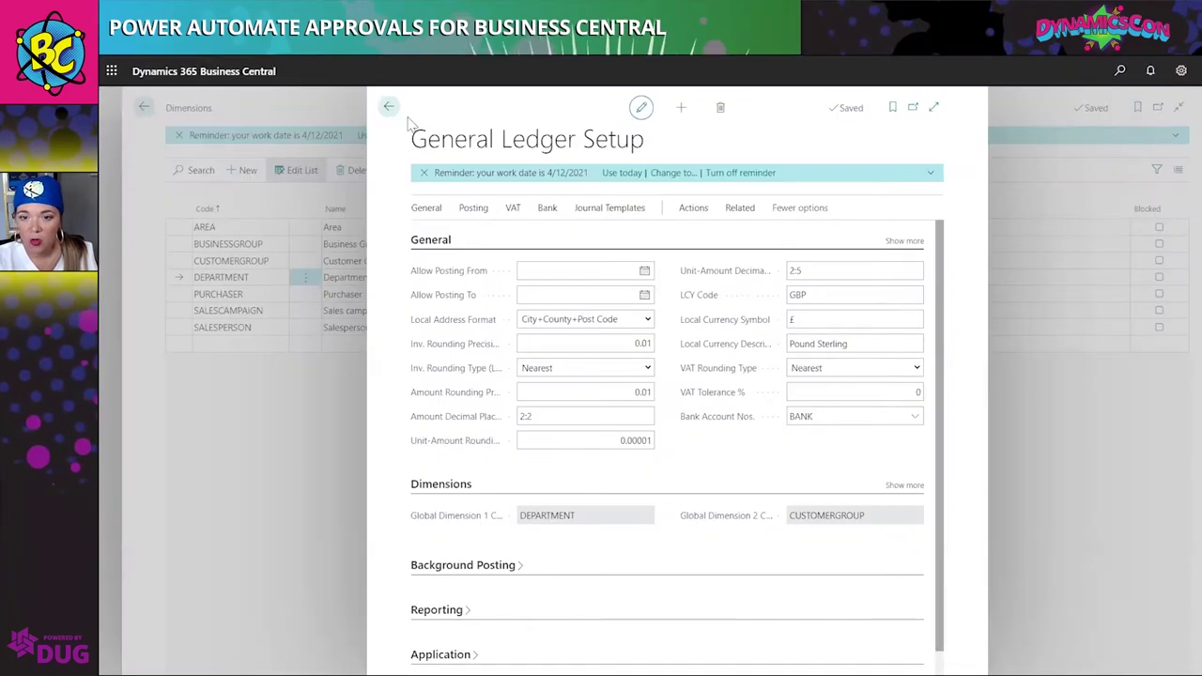
Close General Ledger Setup and show invoice 107209's Request Approval actions
click(385, 106)
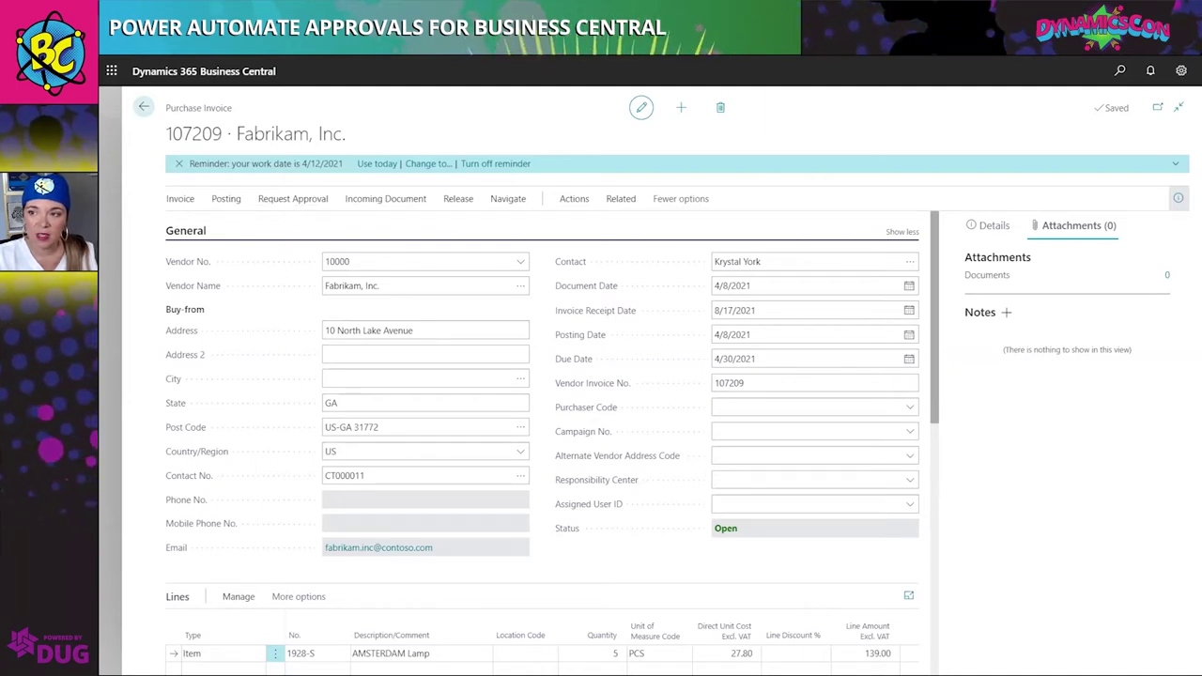
click(316, 203)
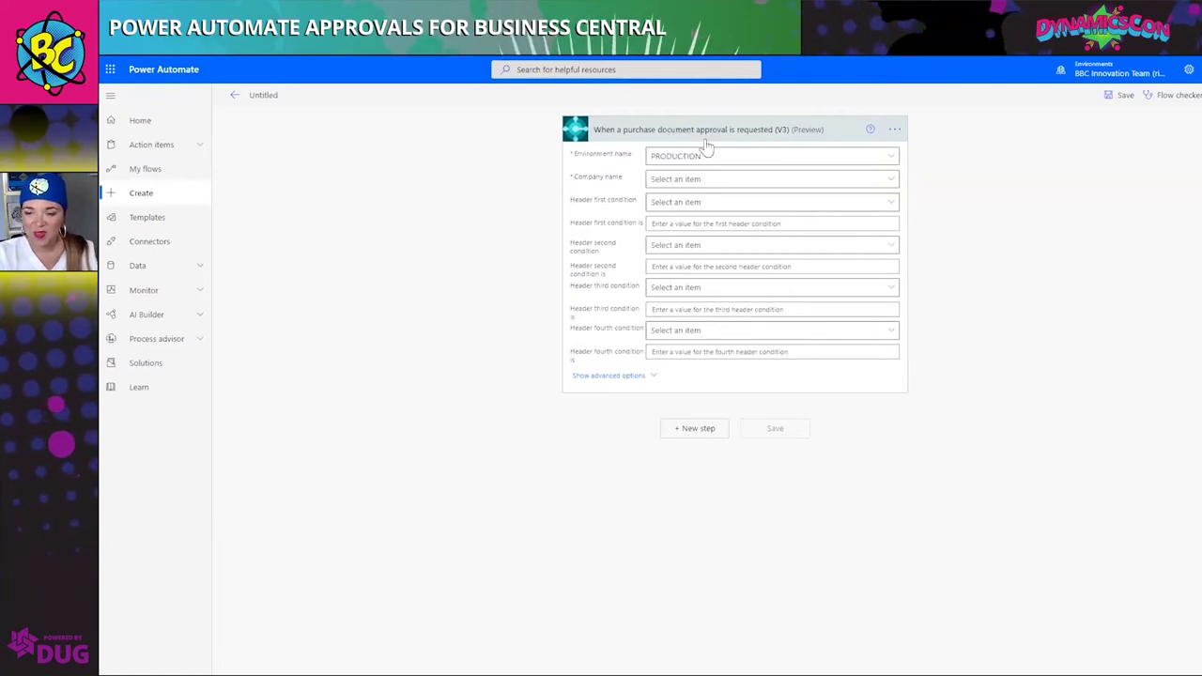
Set the trigger to company CRONUS UK Ltd. with header condition DocumentType = Invoice
click(701, 181)
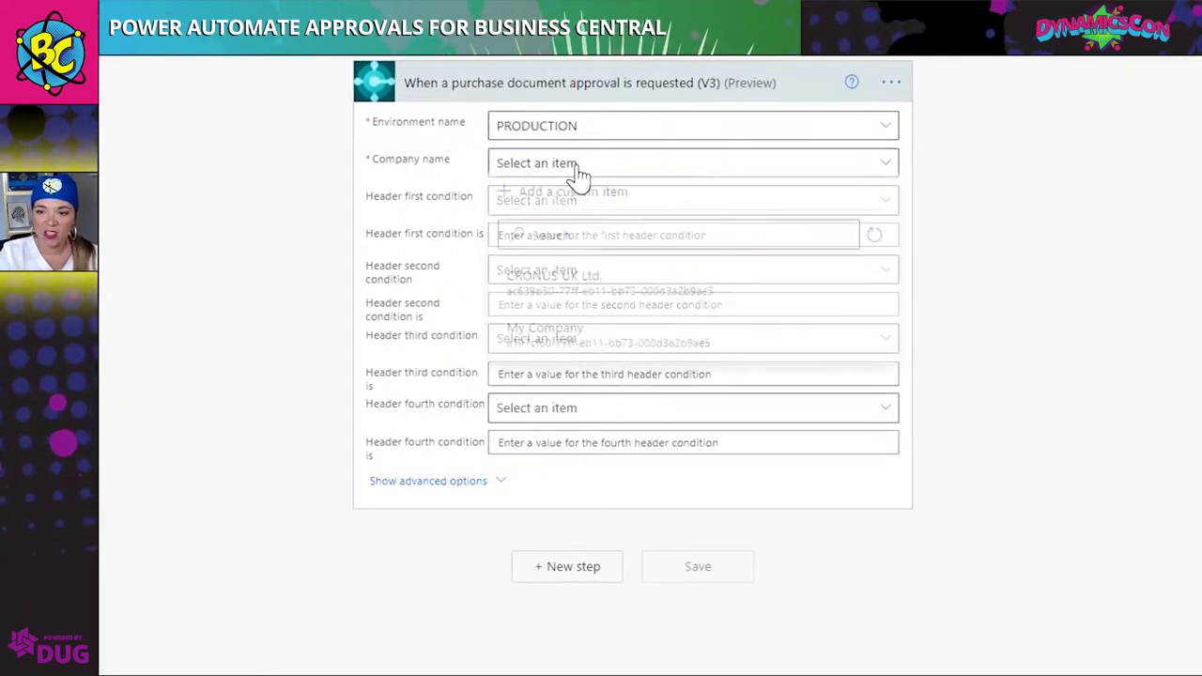
click(562, 286)
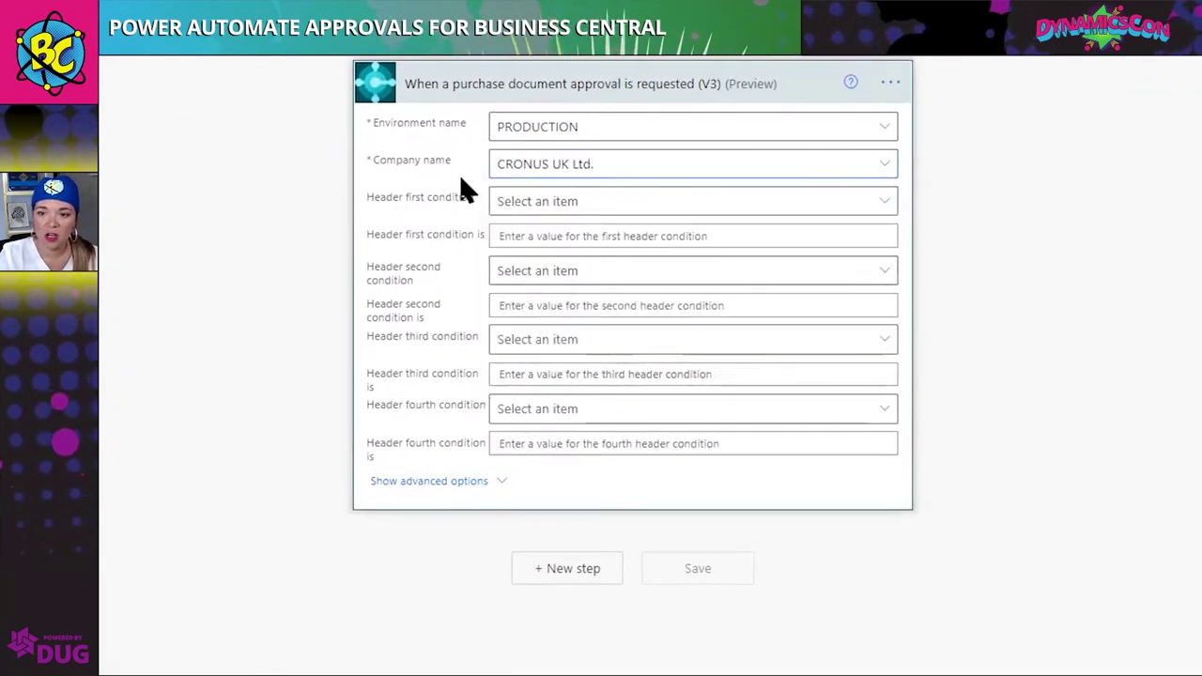
click(532, 212)
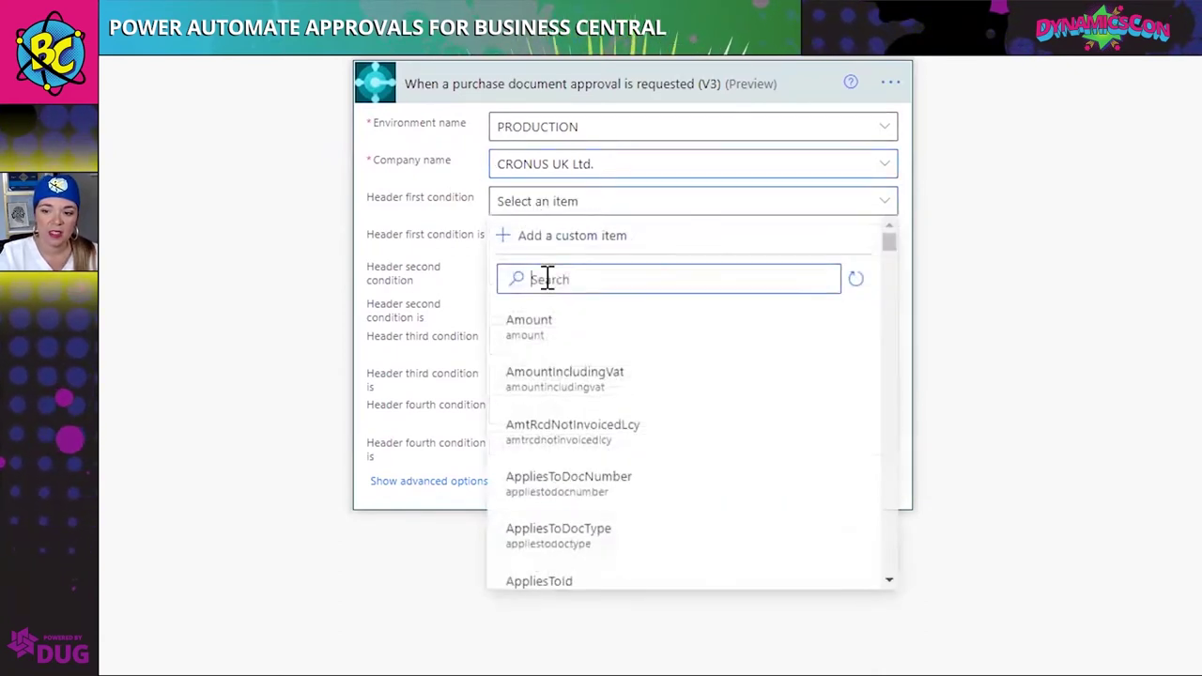
text(docu)
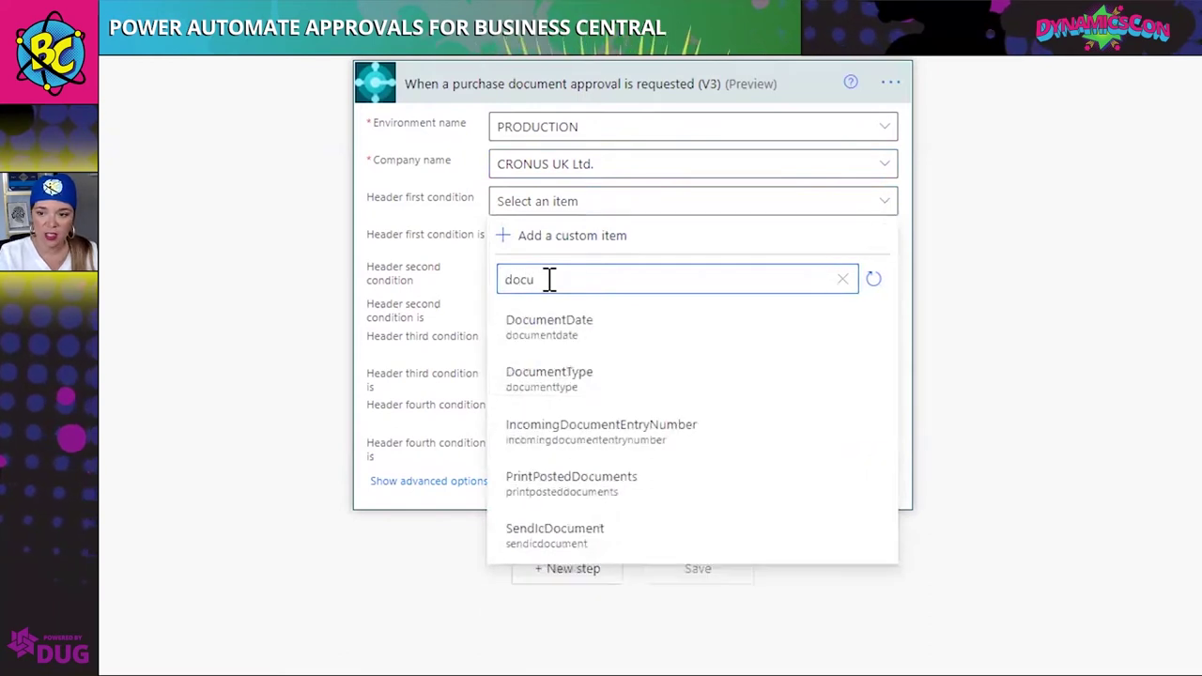
click(575, 381)
click(582, 301)
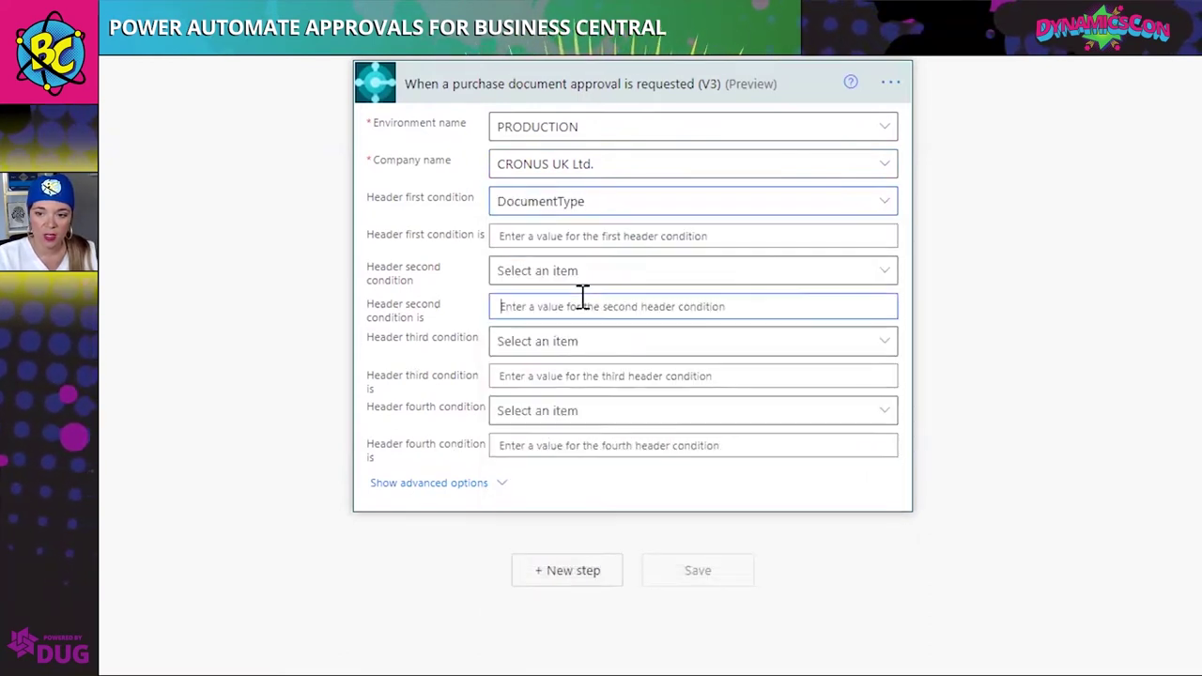
text(Invoice)
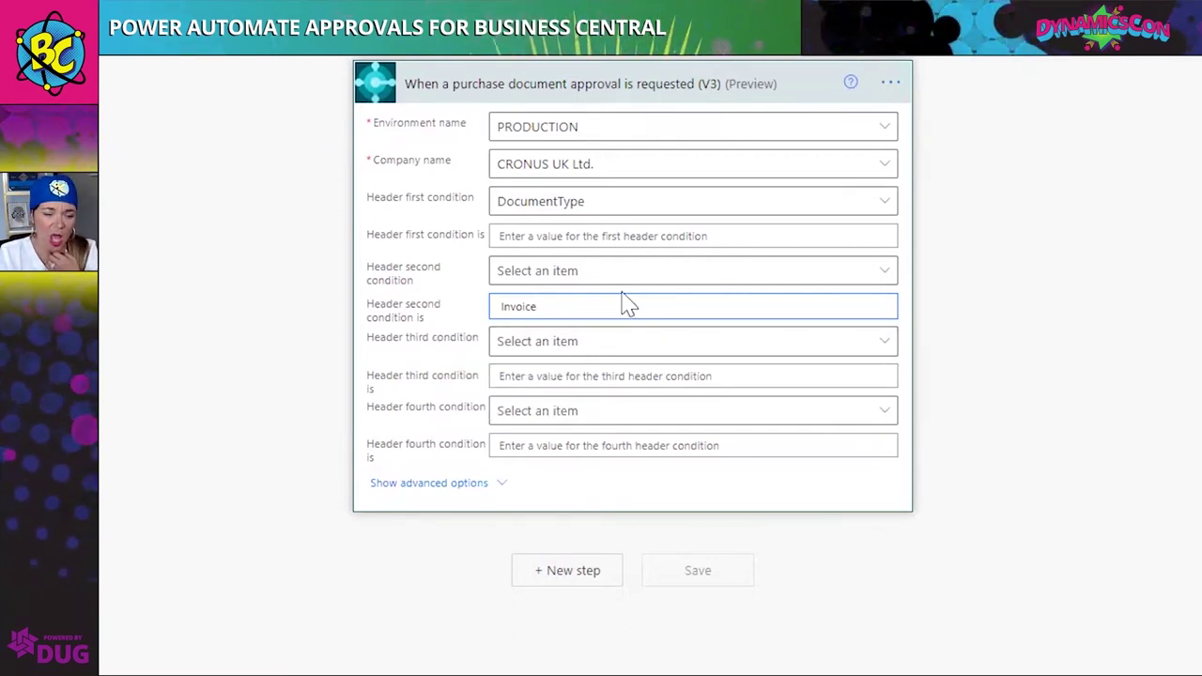
click(560, 579)
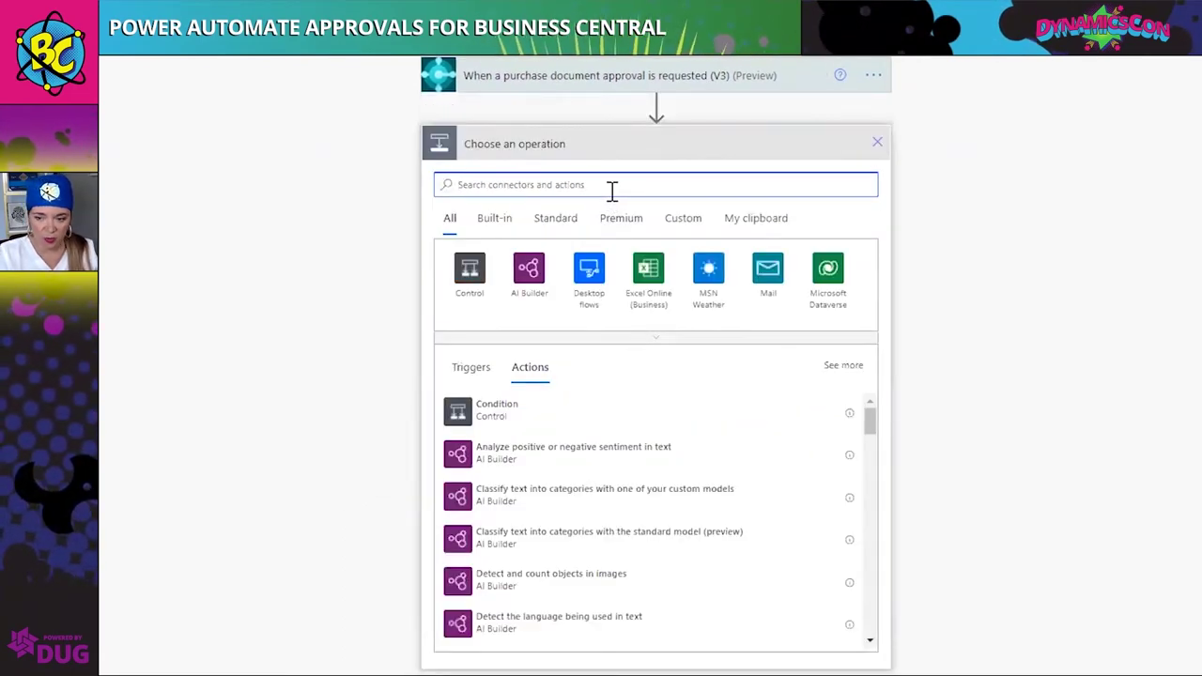
Add Business Central's Get record (V3) action after the approval trigger
text(prem)
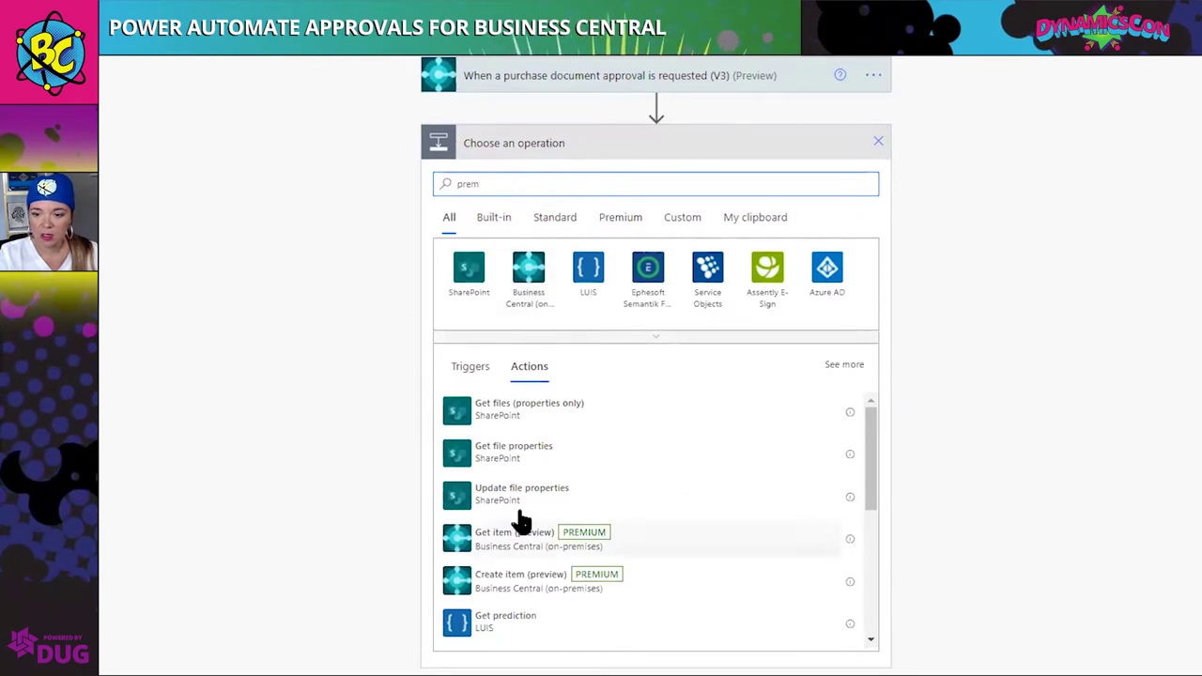
key(BackSpace)
key(BackSpace)
key(BackSpace)
key(BackSpace)
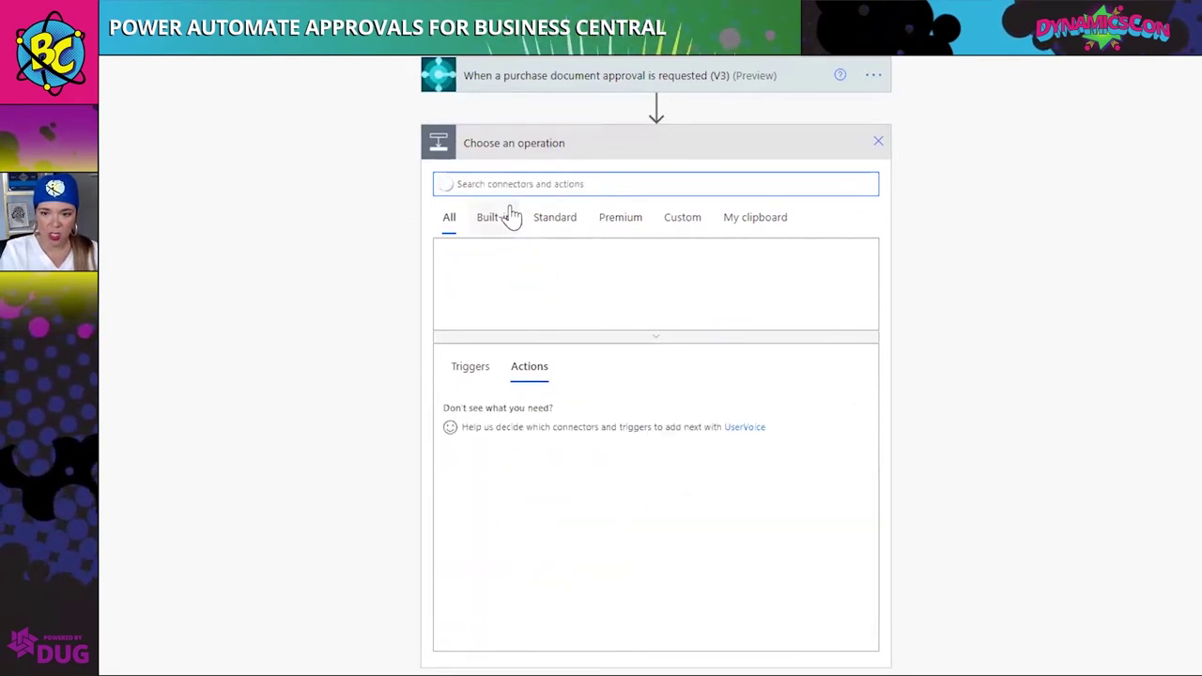
text(bus)
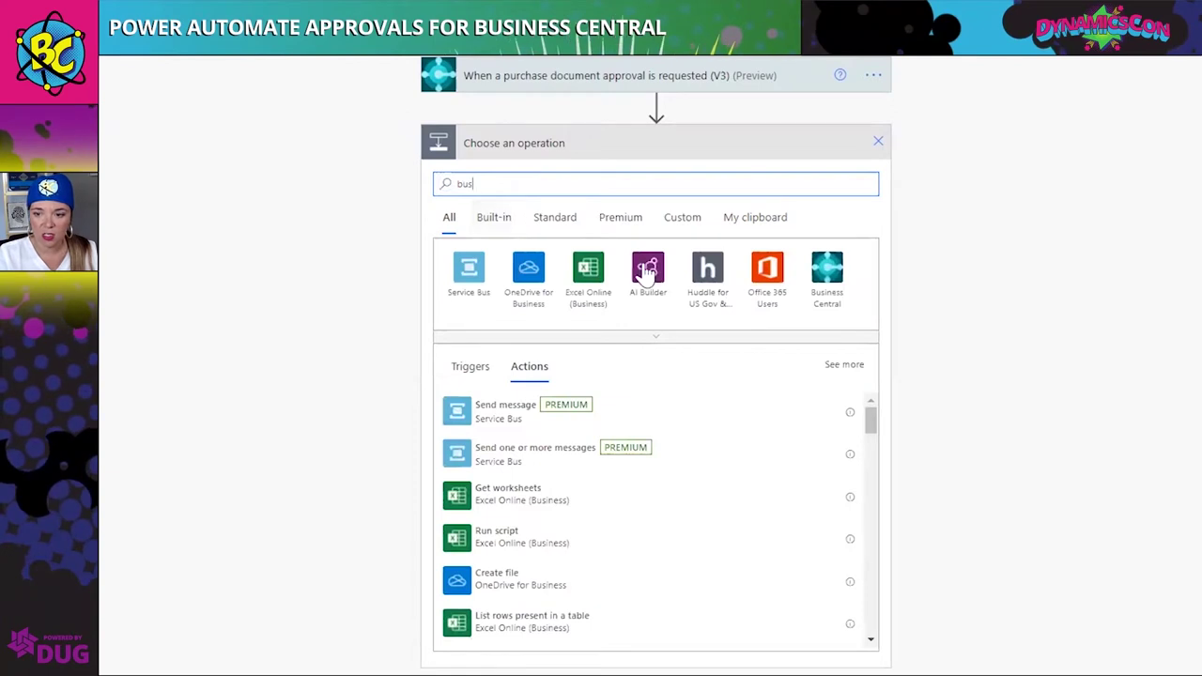
click(842, 280)
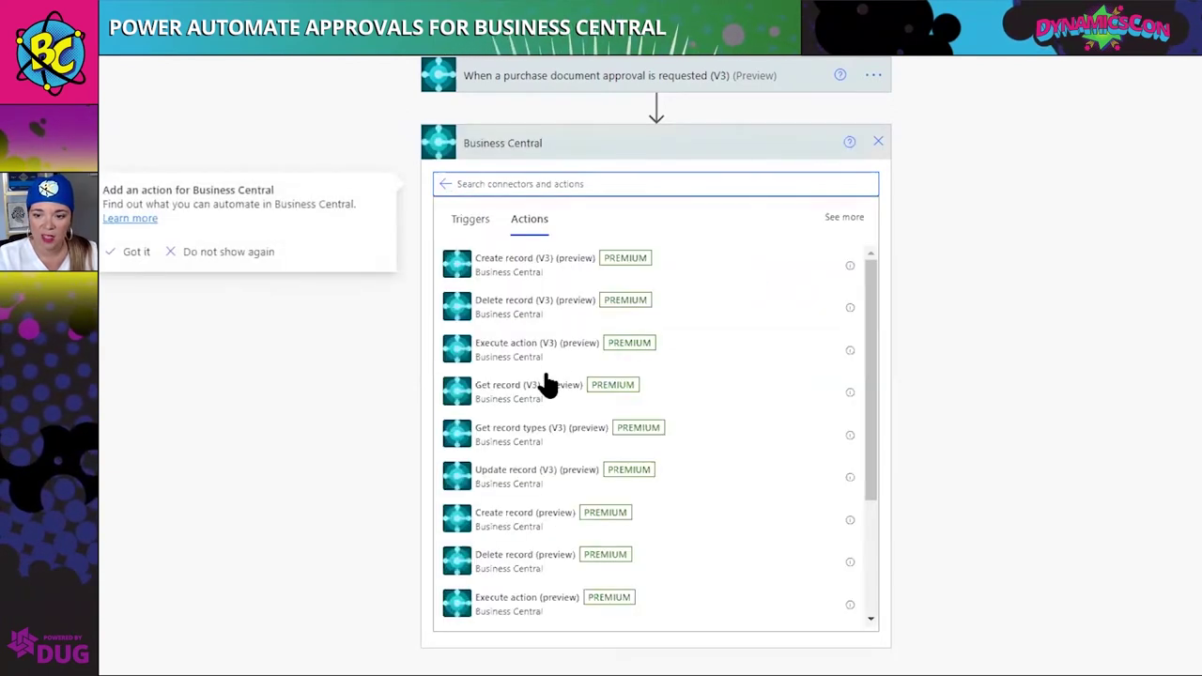
click(495, 395)
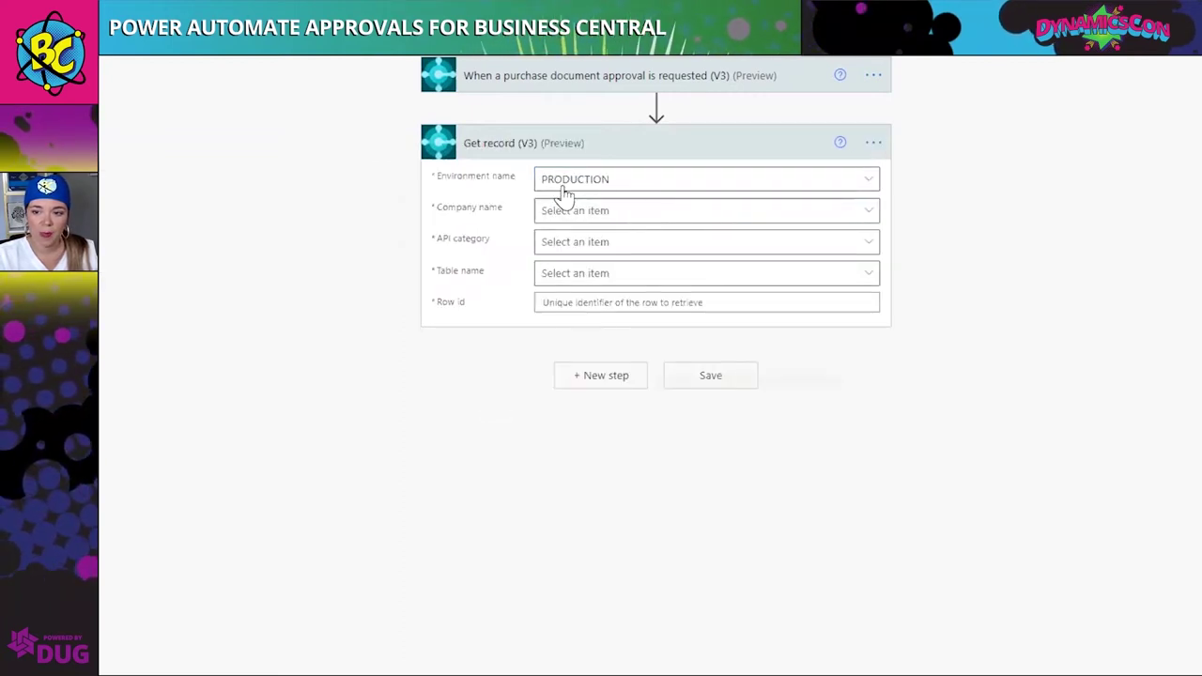
Point Get record at CRONUS UK Ltd., API category workflowEndpoints, table workflowPurchaseDocuments
click(580, 213)
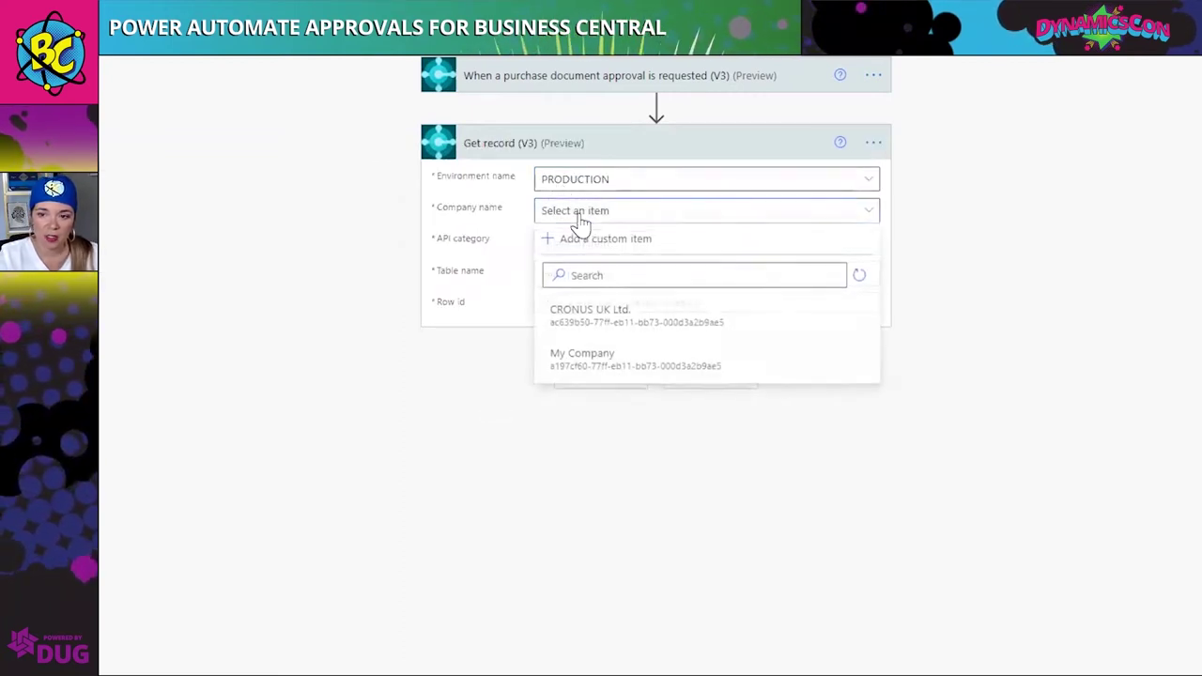
click(608, 316)
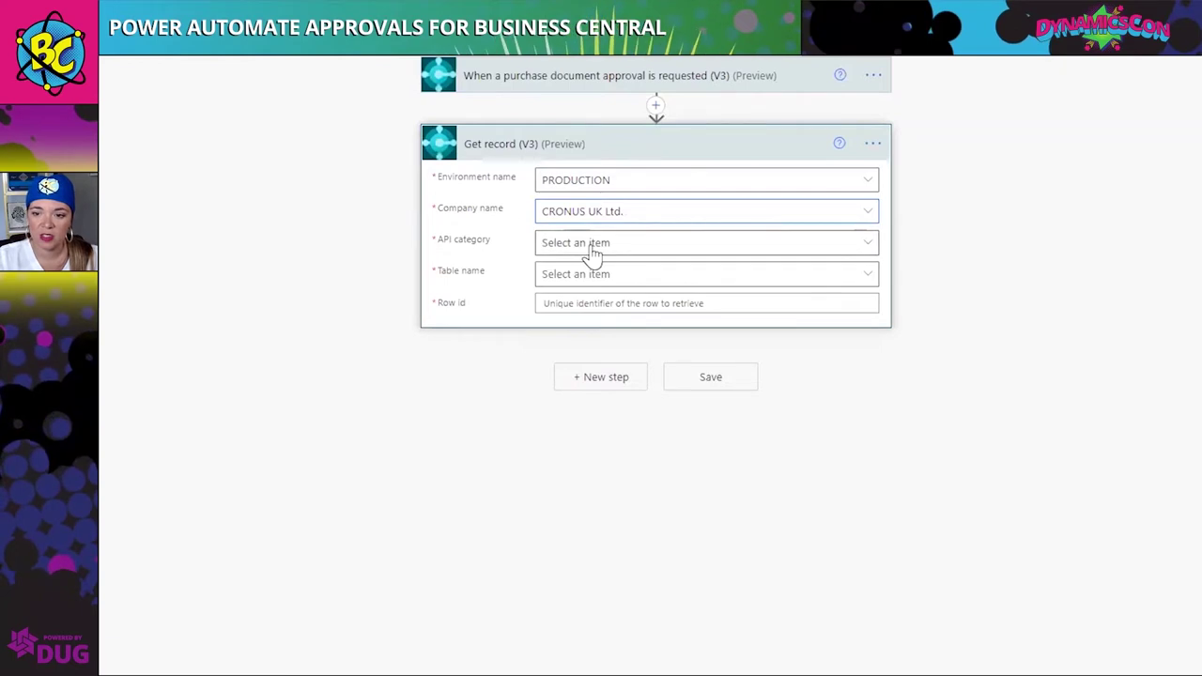
click(593, 246)
scroll(658, 527, down, 1)
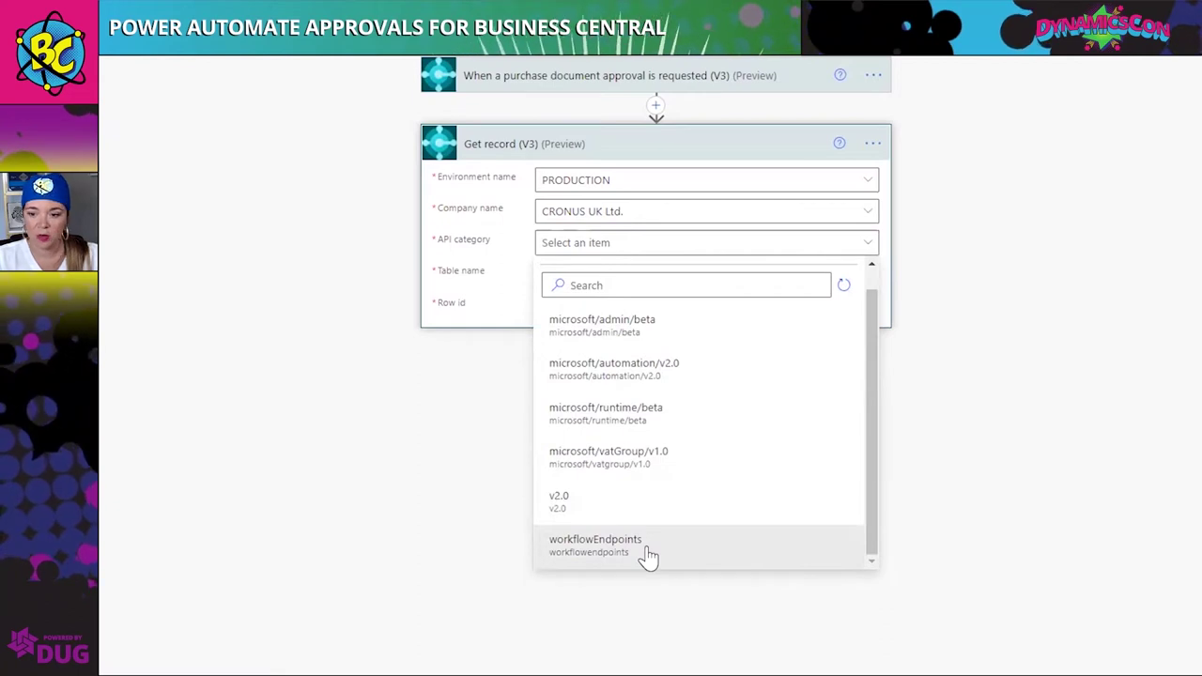
click(648, 554)
click(646, 282)
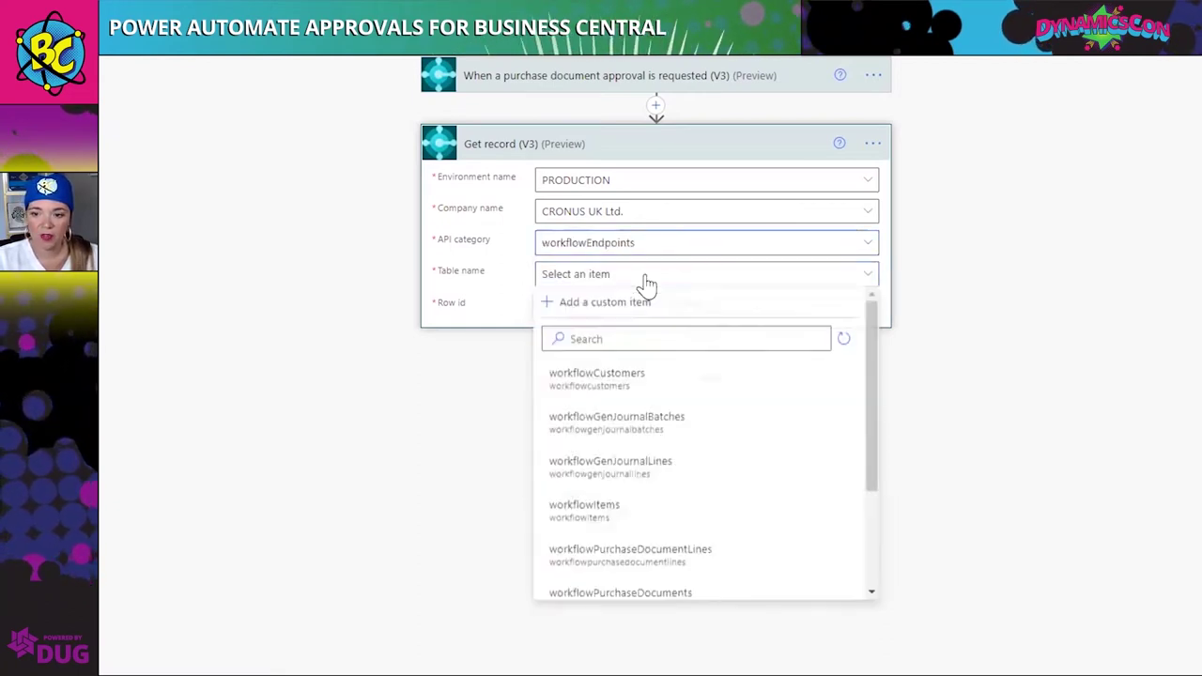
scroll(704, 563, down, 3)
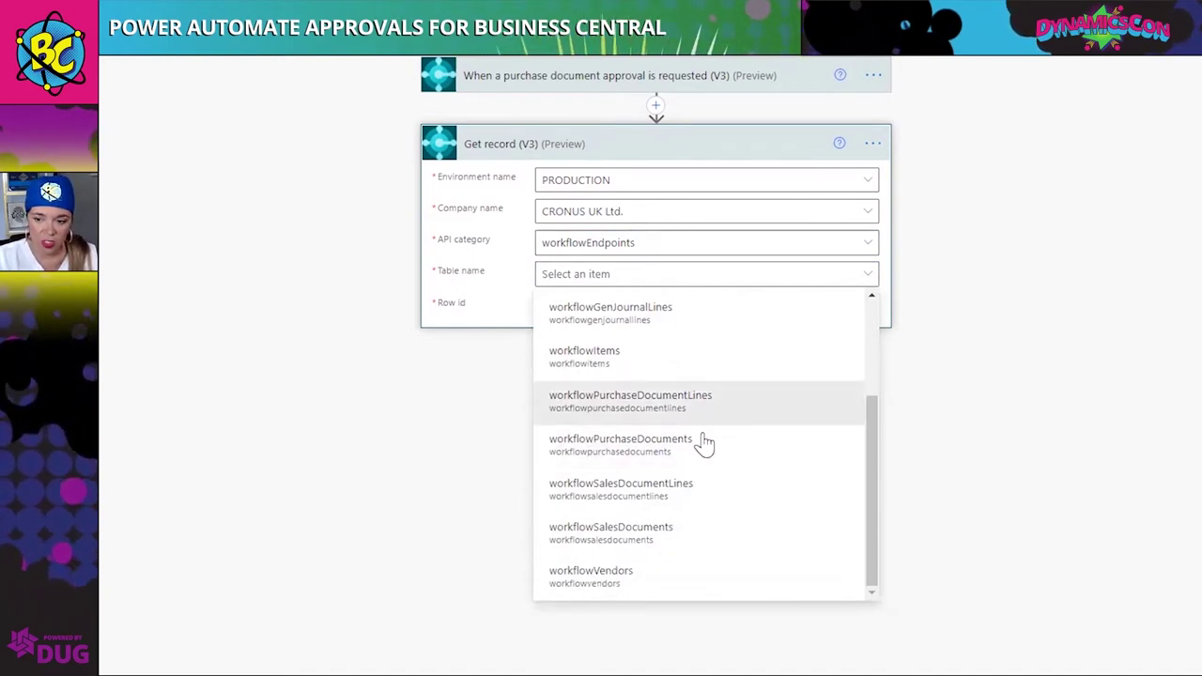
click(677, 449)
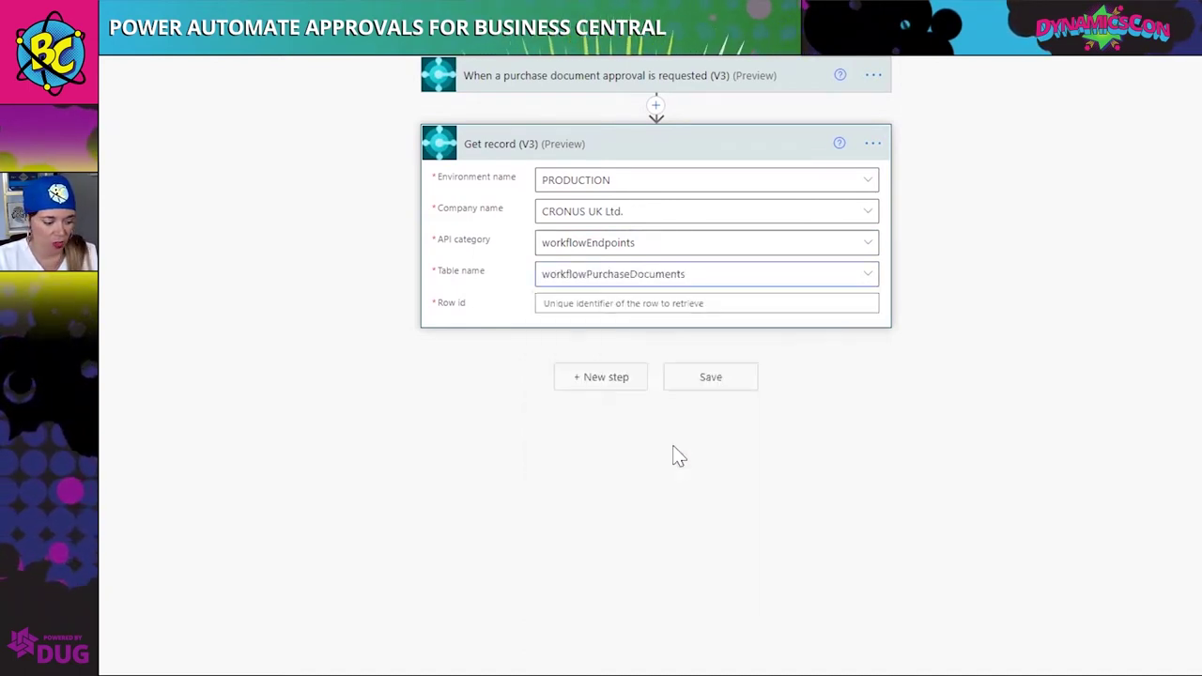
Fill Row id with the trigger's Row Id and rename the step Purchase Invoice Details
click(593, 313)
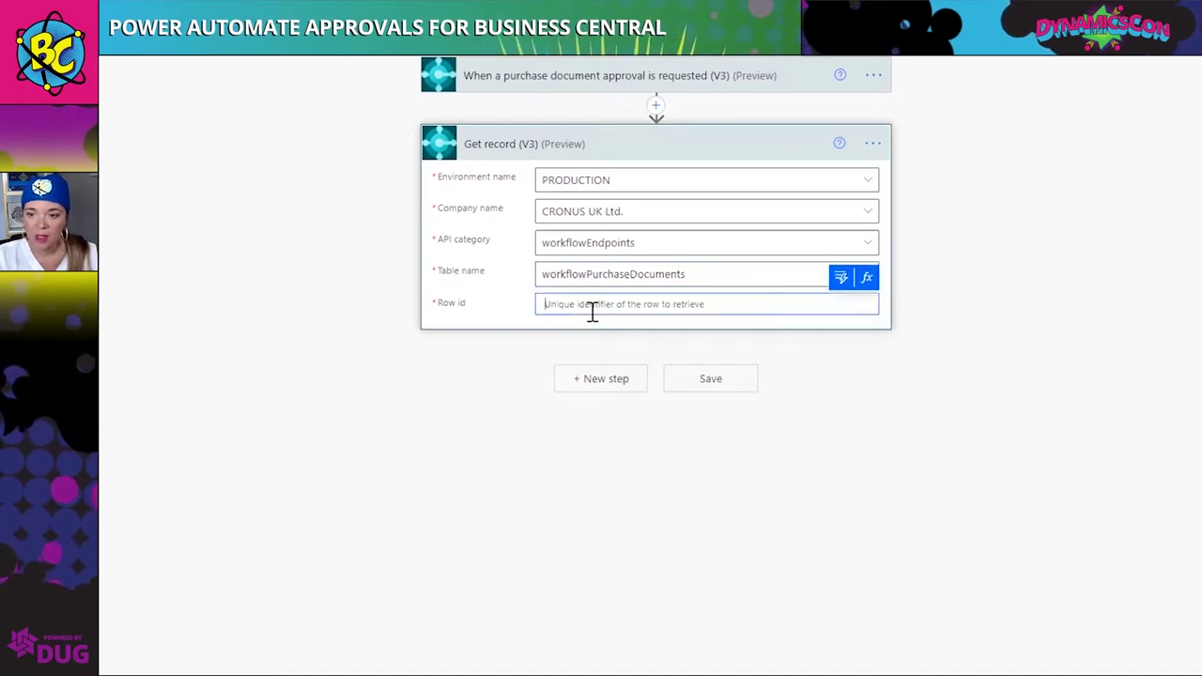
click(839, 286)
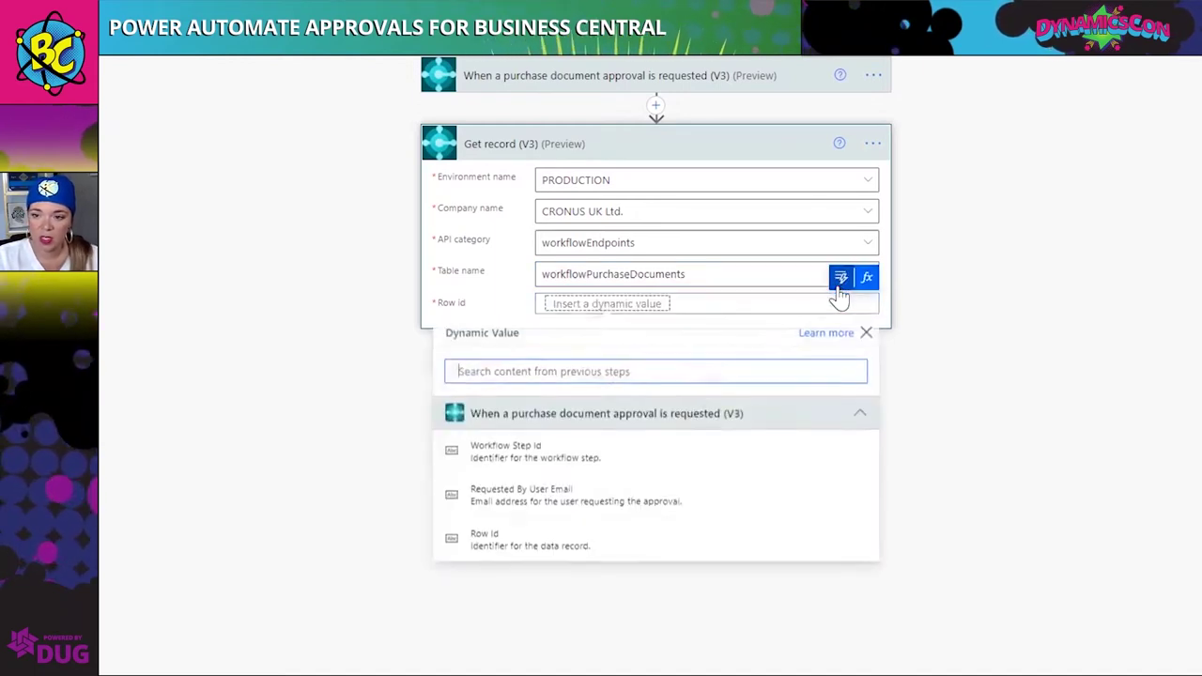
click(541, 552)
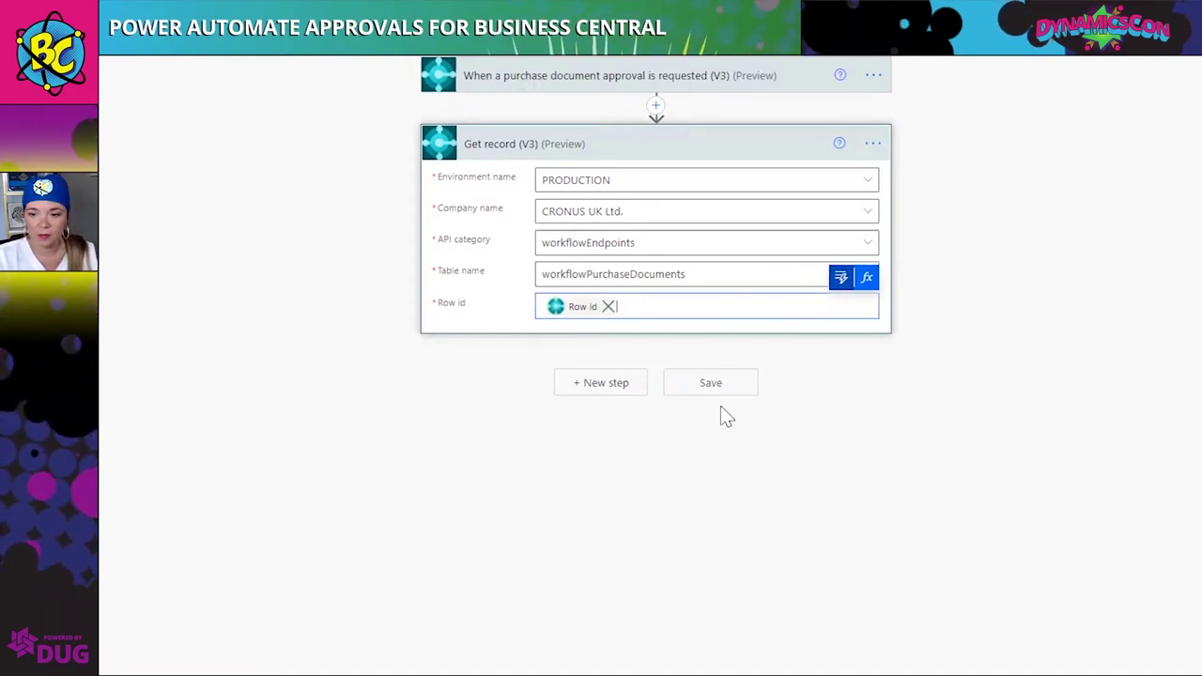
click(873, 143)
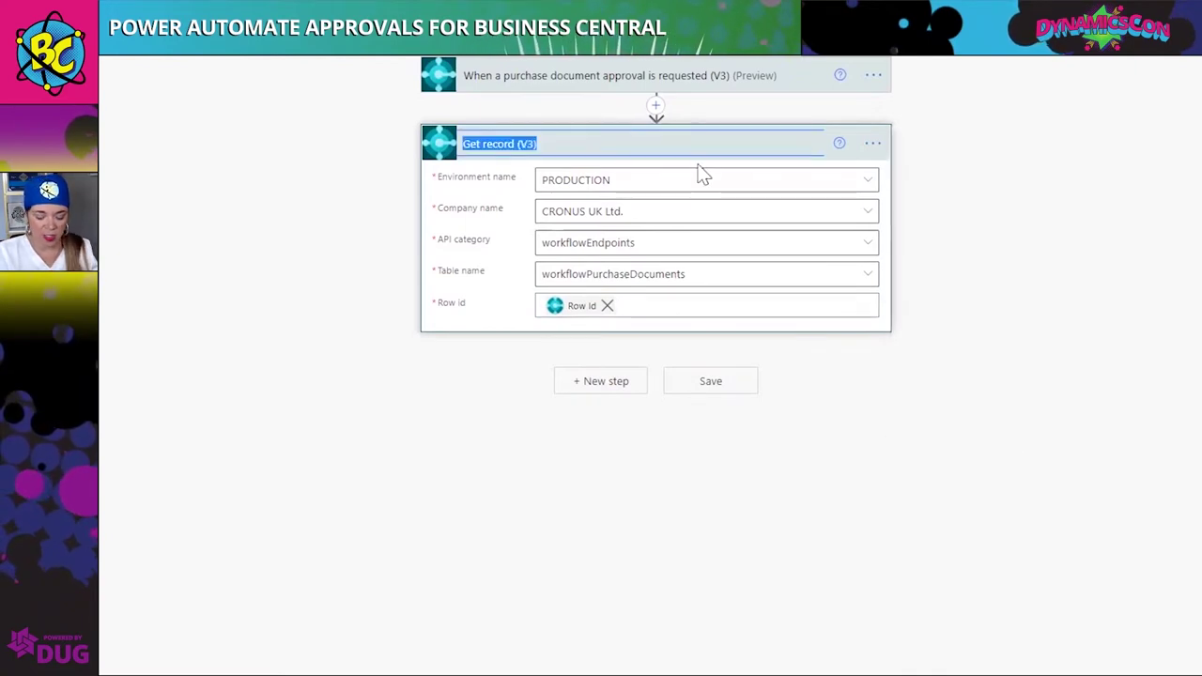
text(Purchase Invoice Details)
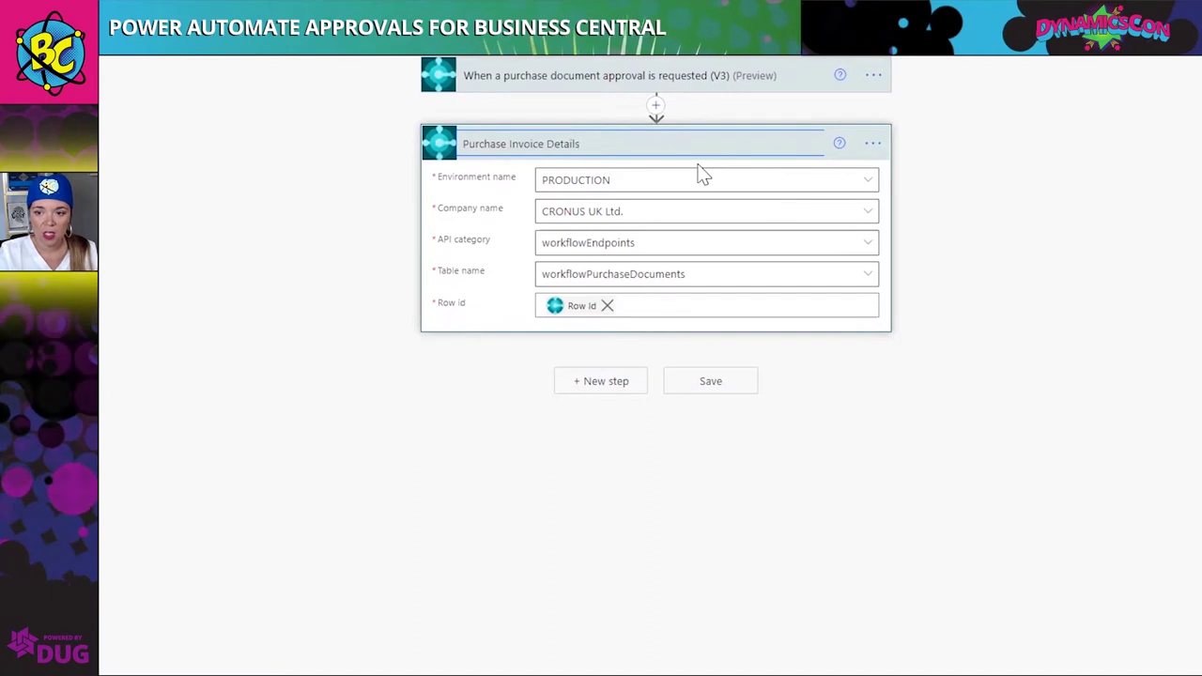
Add a new step and search operations for 'variab'
click(584, 381)
click(617, 235)
text(variab)
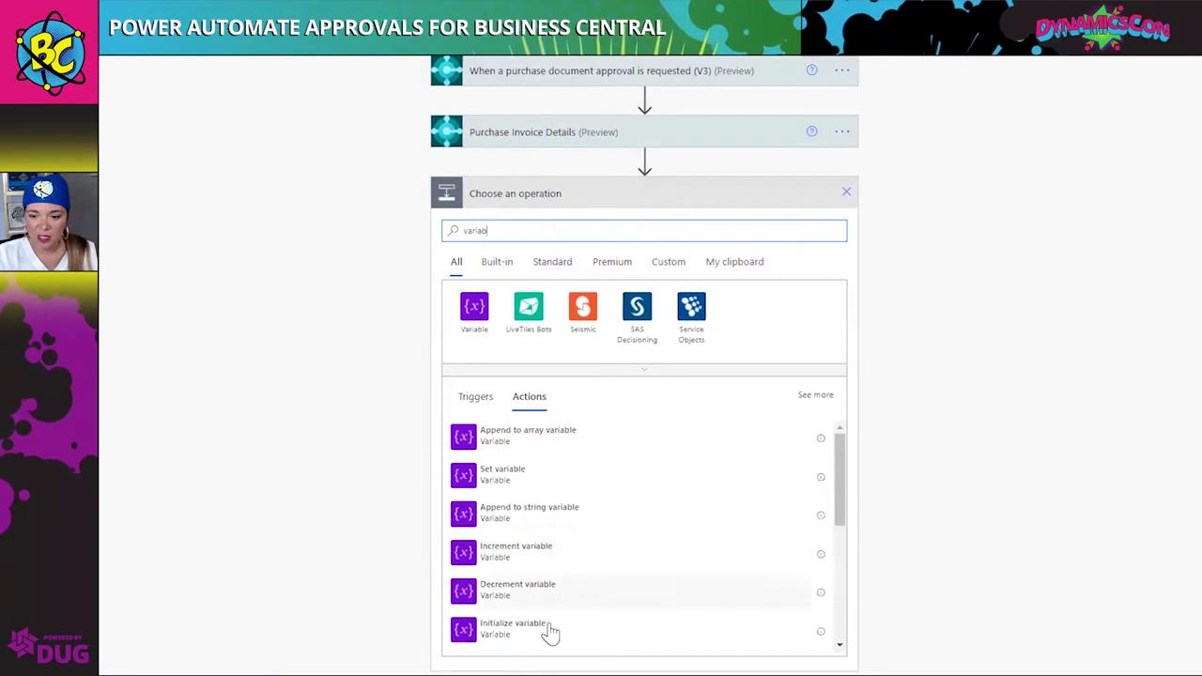
Initialize String variable InvDept with the invoice's Shortcut Dimension 1 Code
click(548, 637)
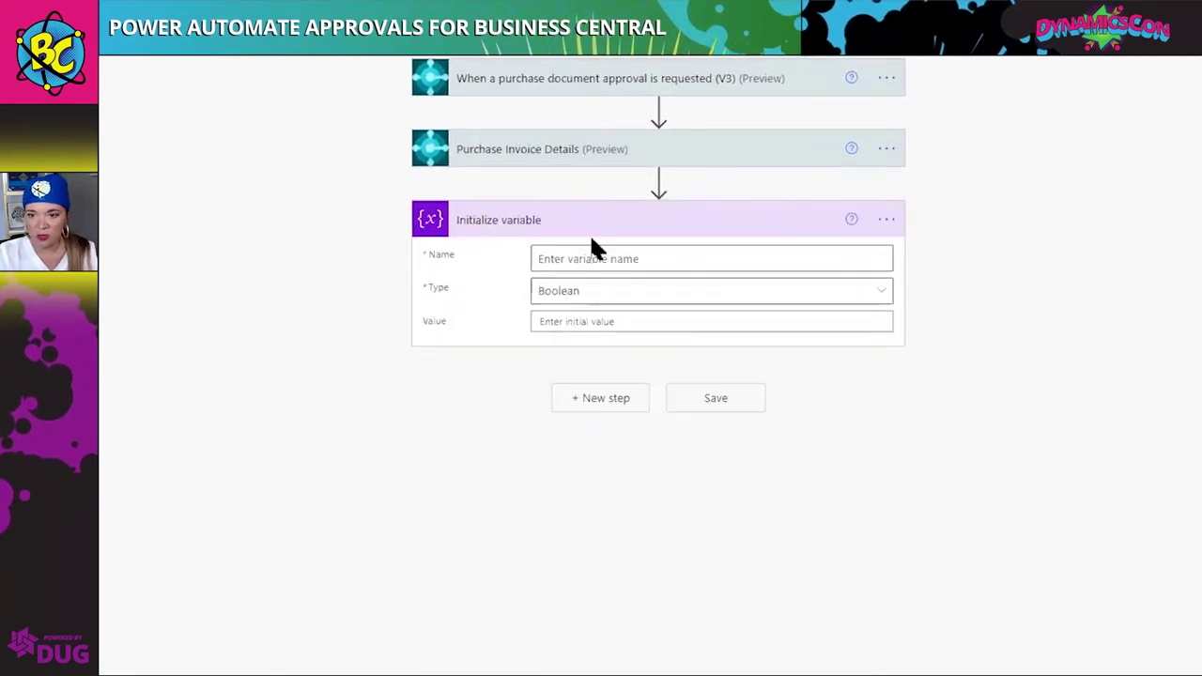
click(612, 260)
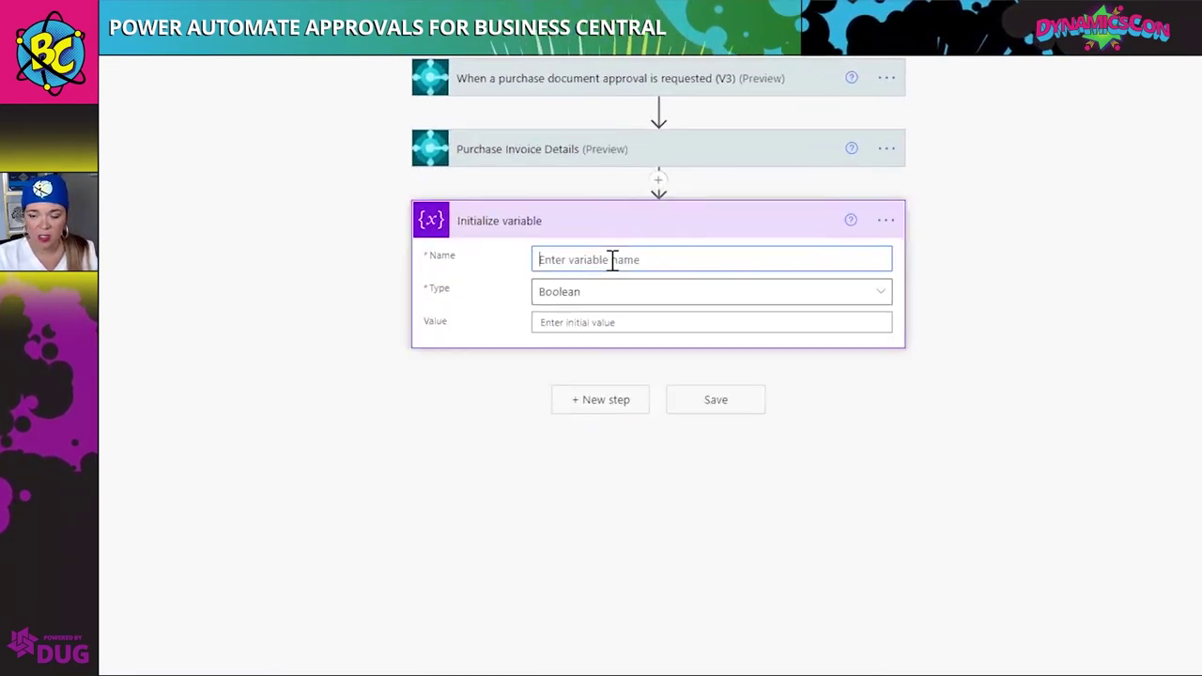
text(InvDept)
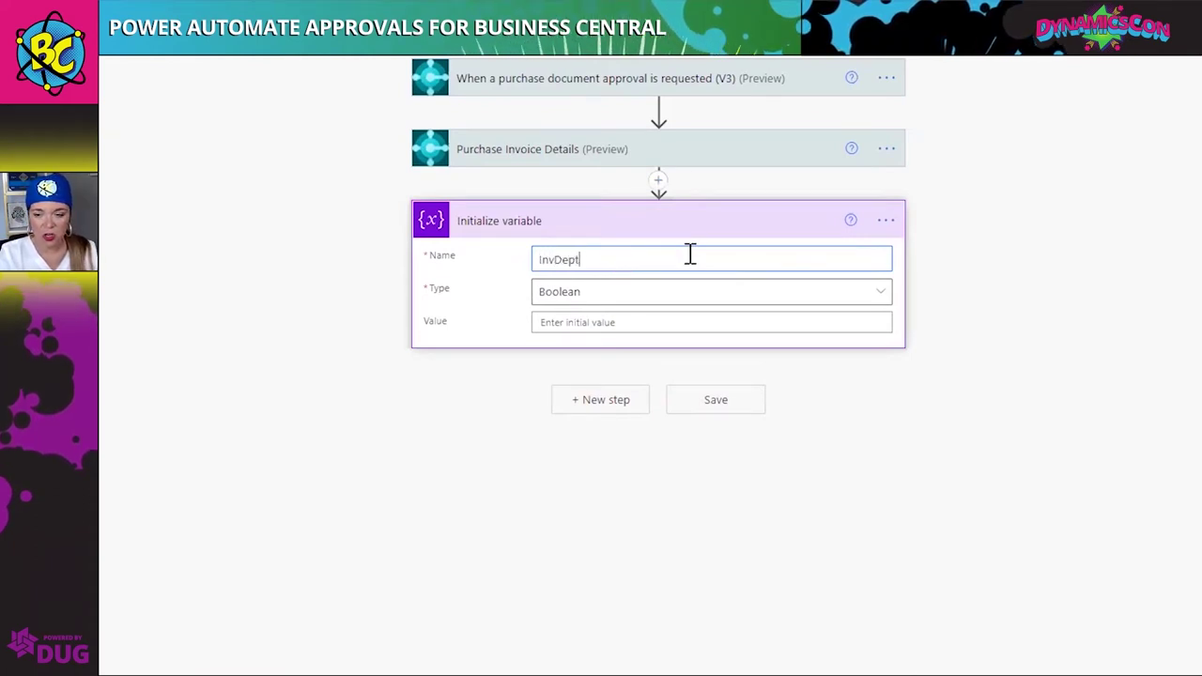
click(682, 296)
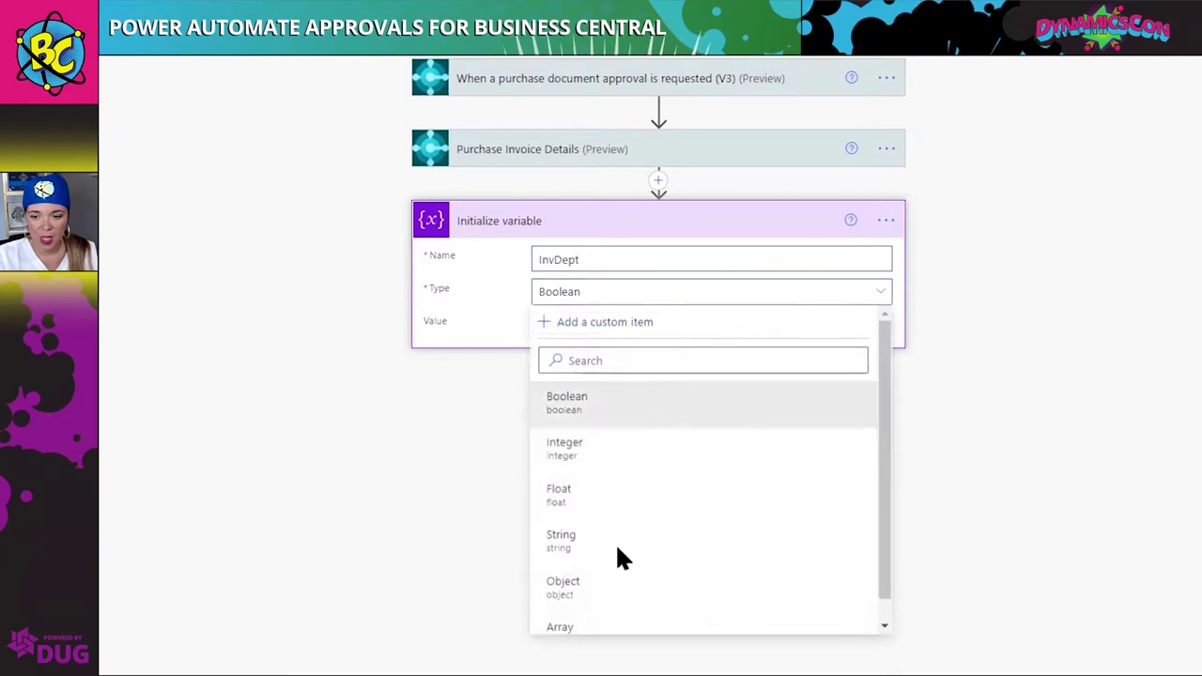
scroll(612, 587, down, 1)
click(595, 544)
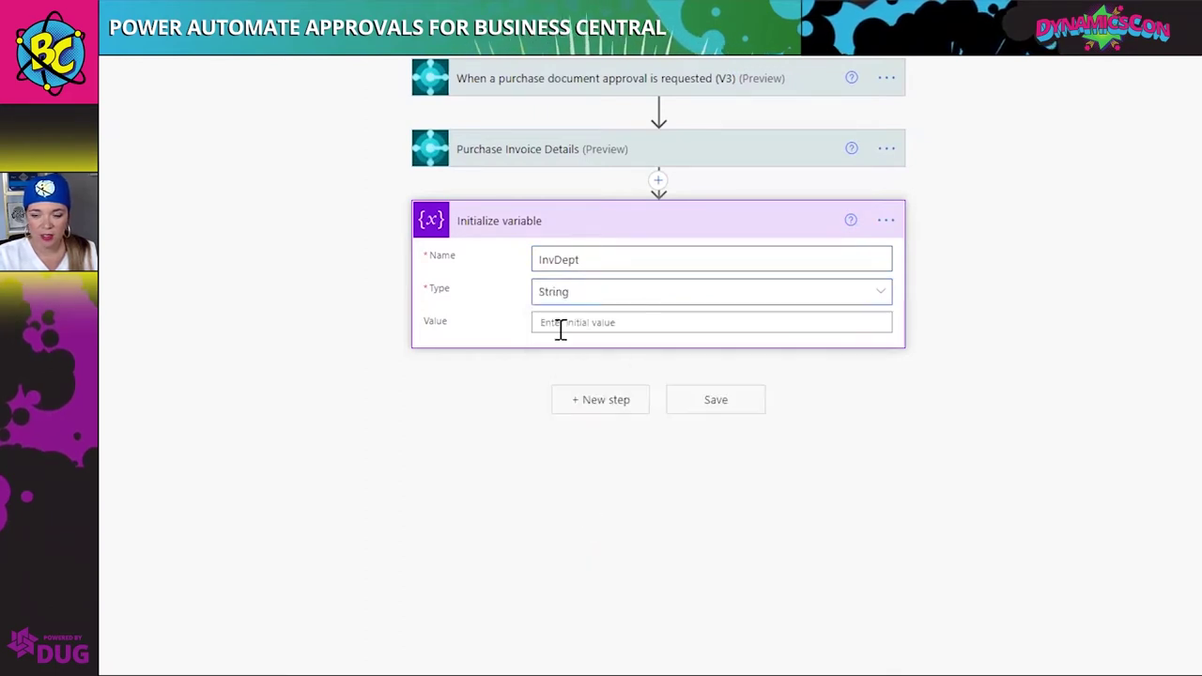
click(563, 325)
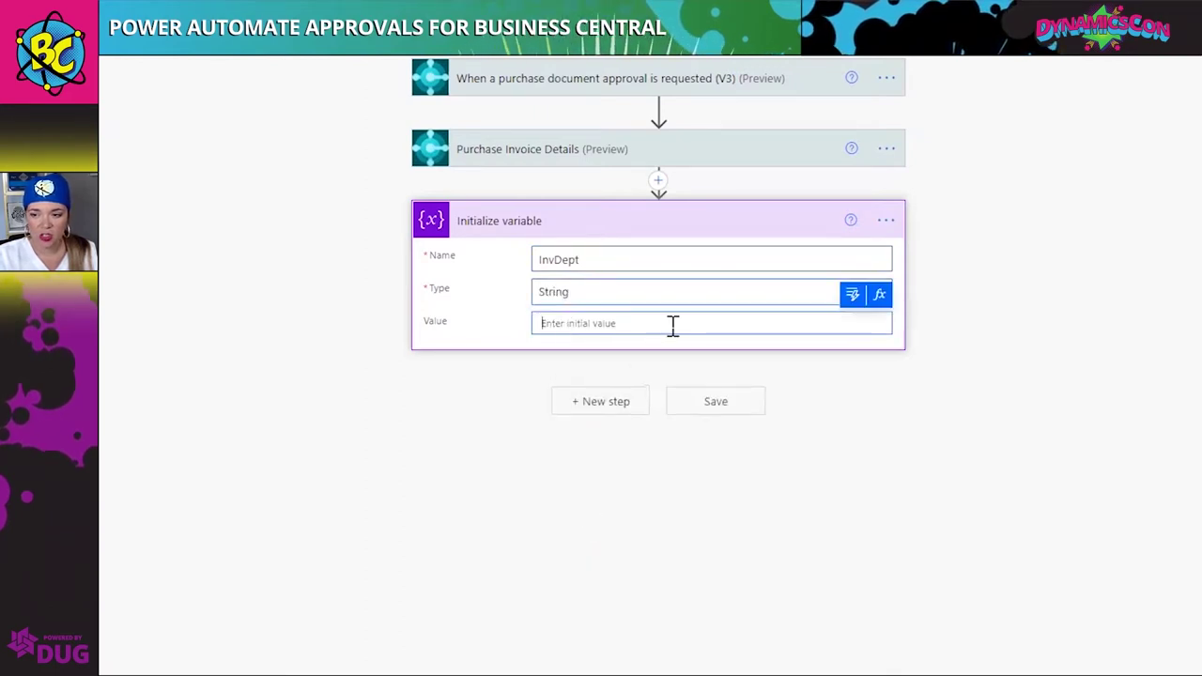
click(850, 299)
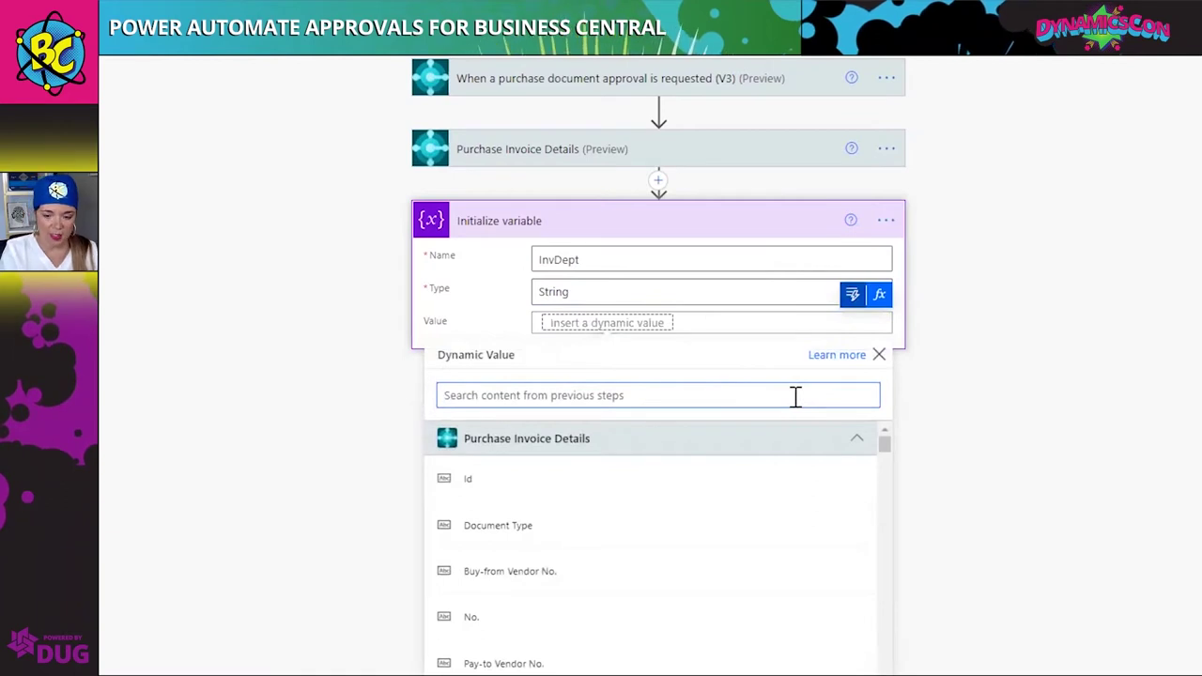
text(short)
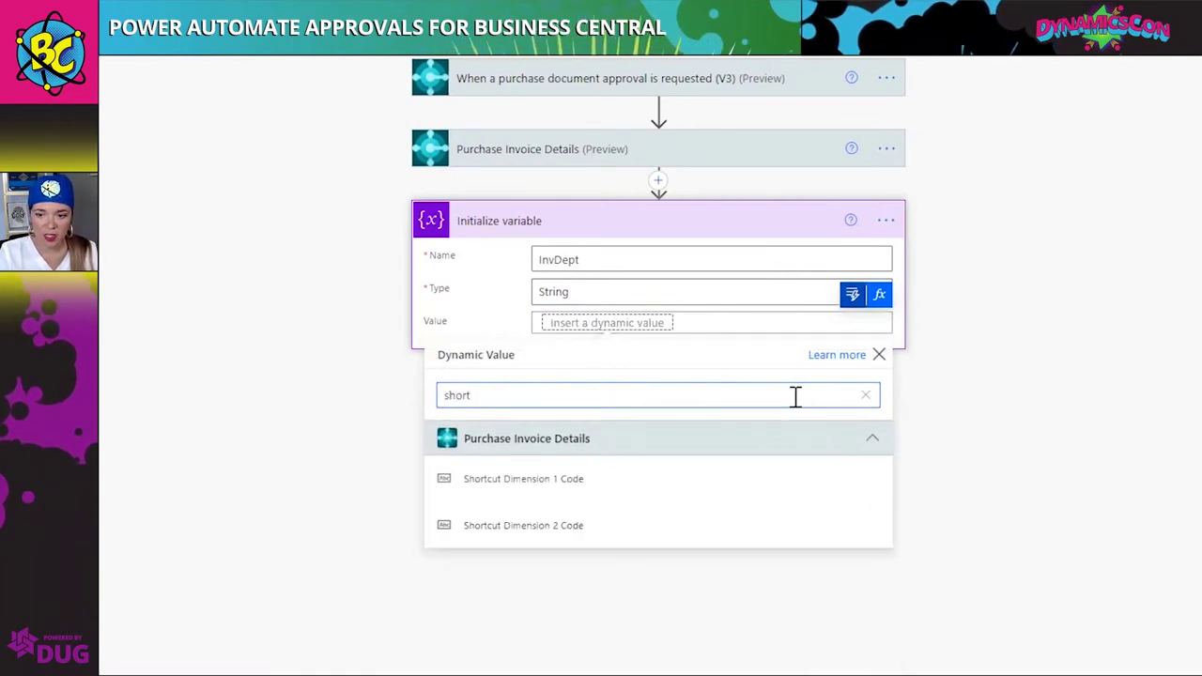
click(584, 479)
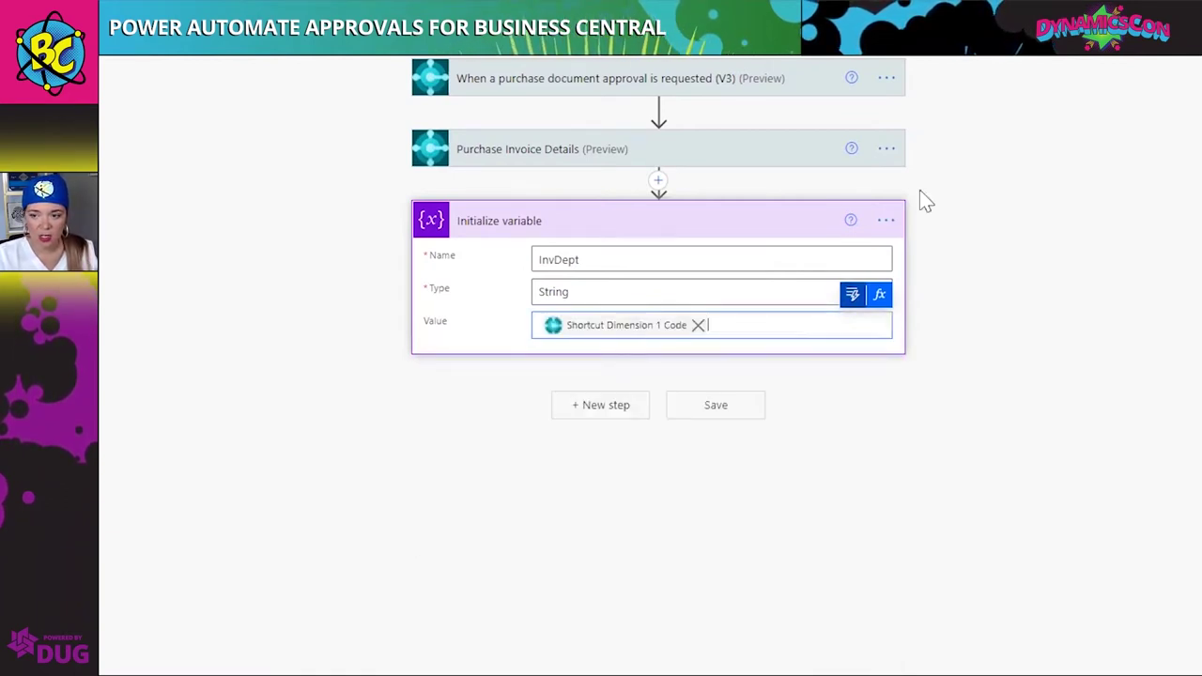
Rename the variable card to InvDept
click(887, 222)
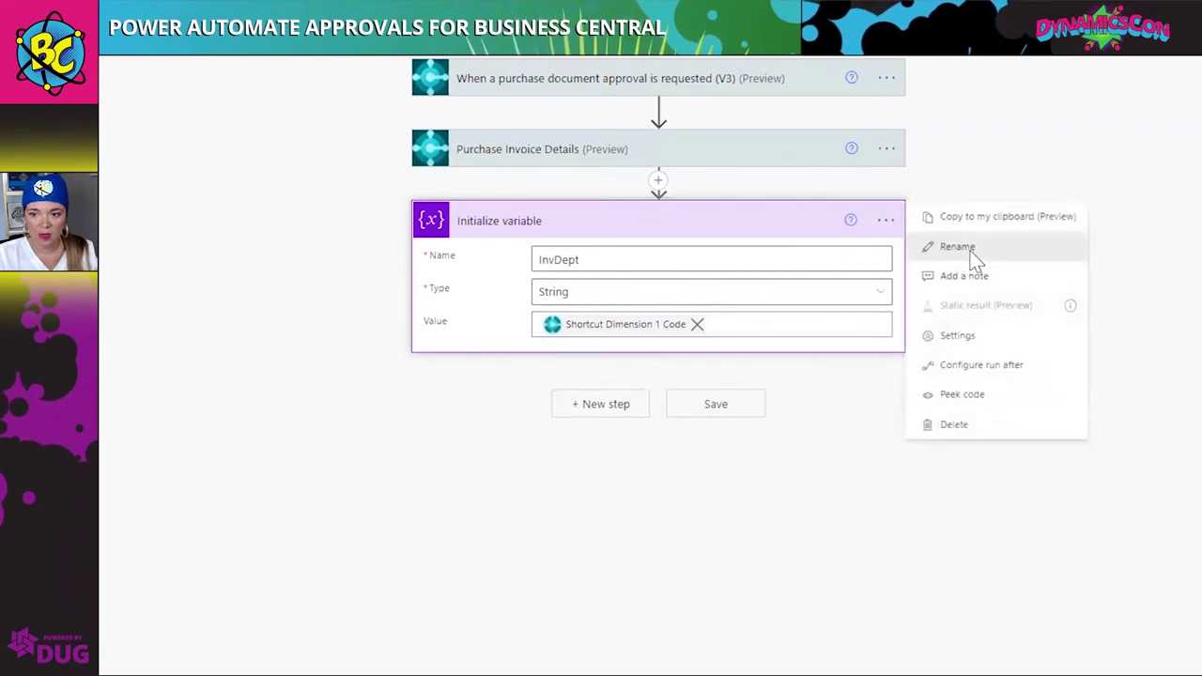
click(973, 249)
key(BackSpace)
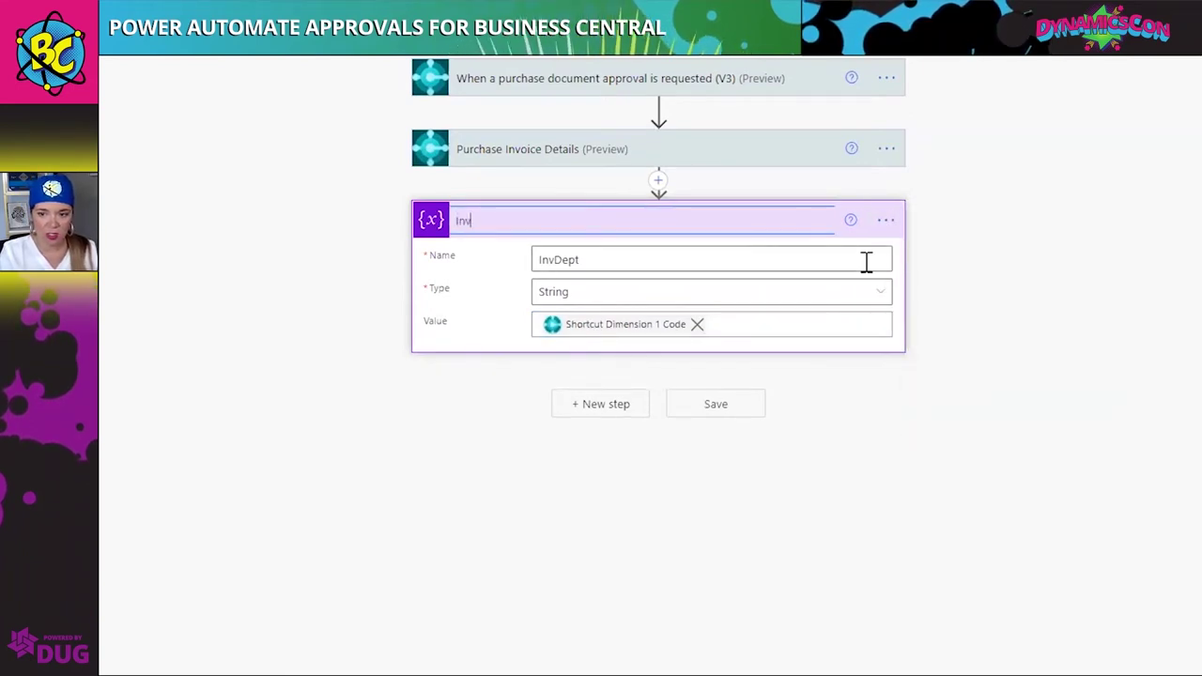
click(439, 434)
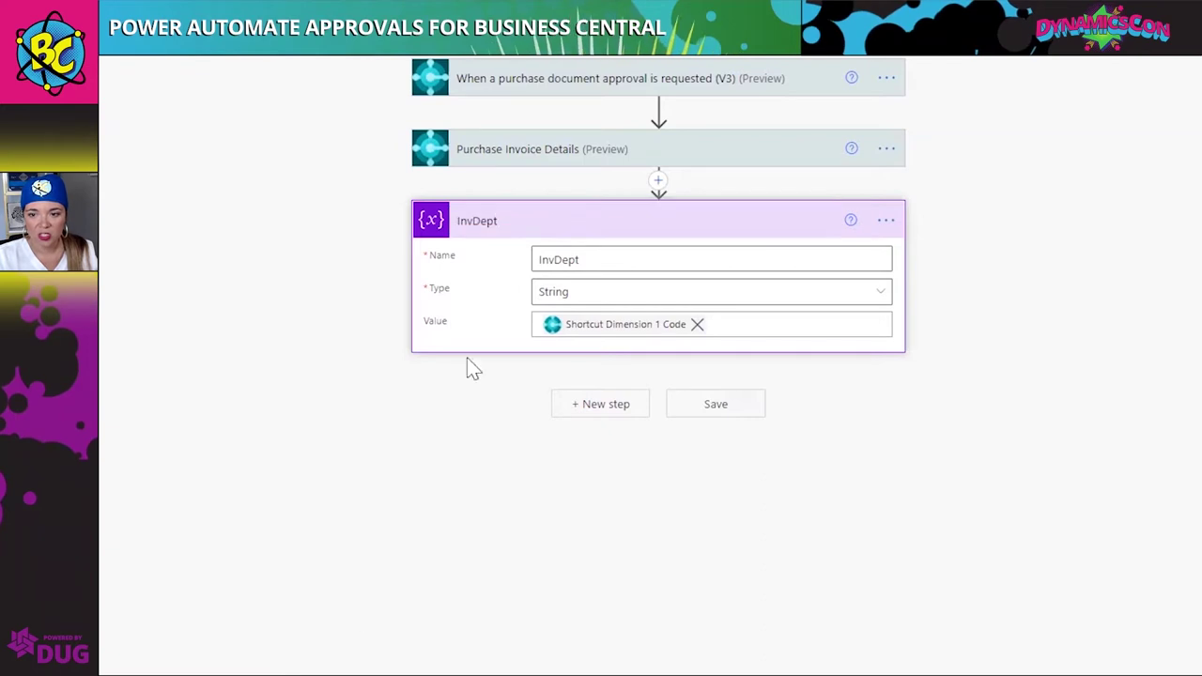
Add a second Initialize variable named InvAmt of type String
click(594, 410)
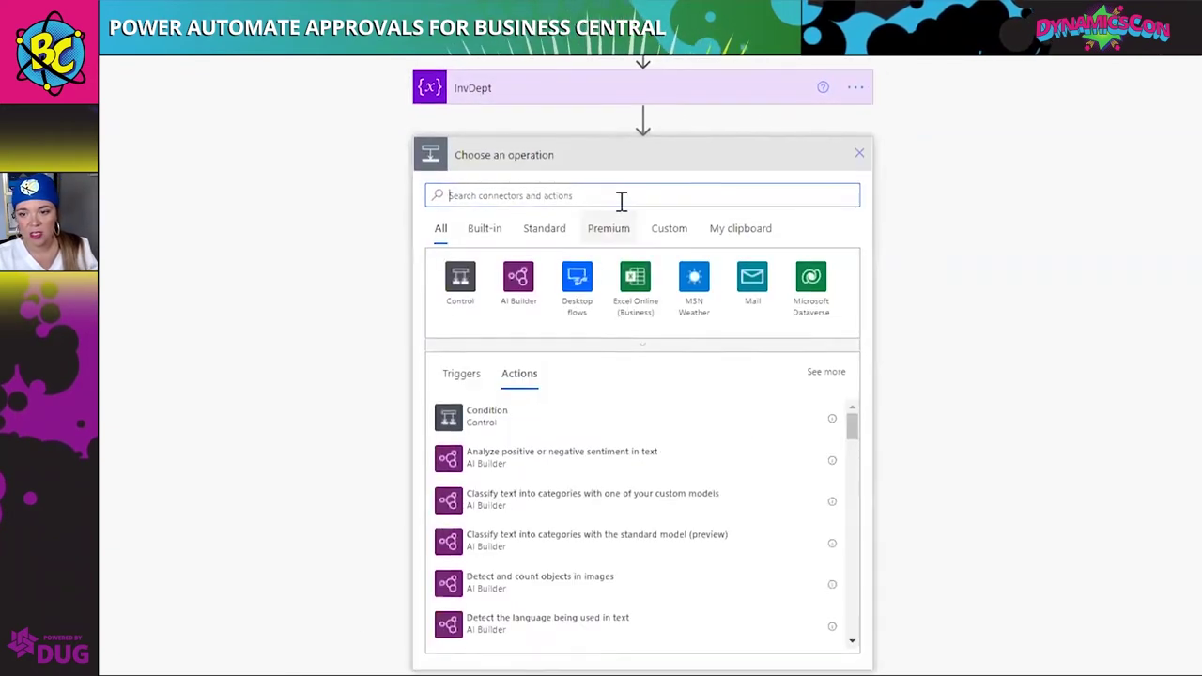
text(variable)
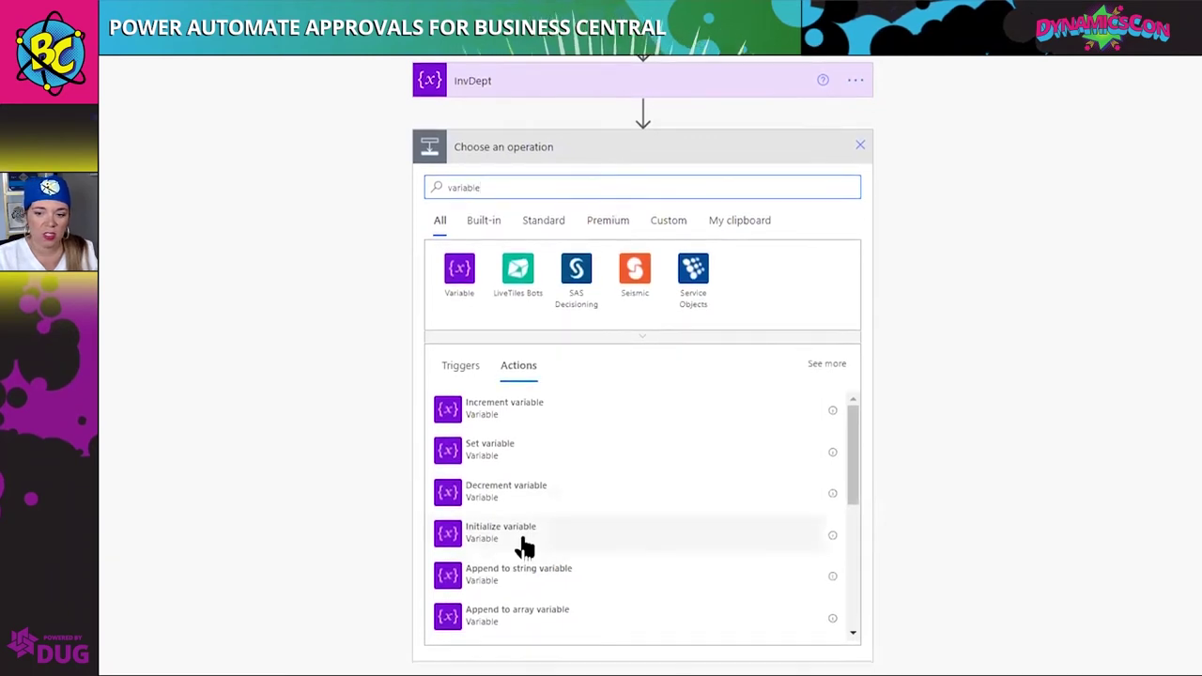
click(521, 530)
click(602, 181)
text(I)
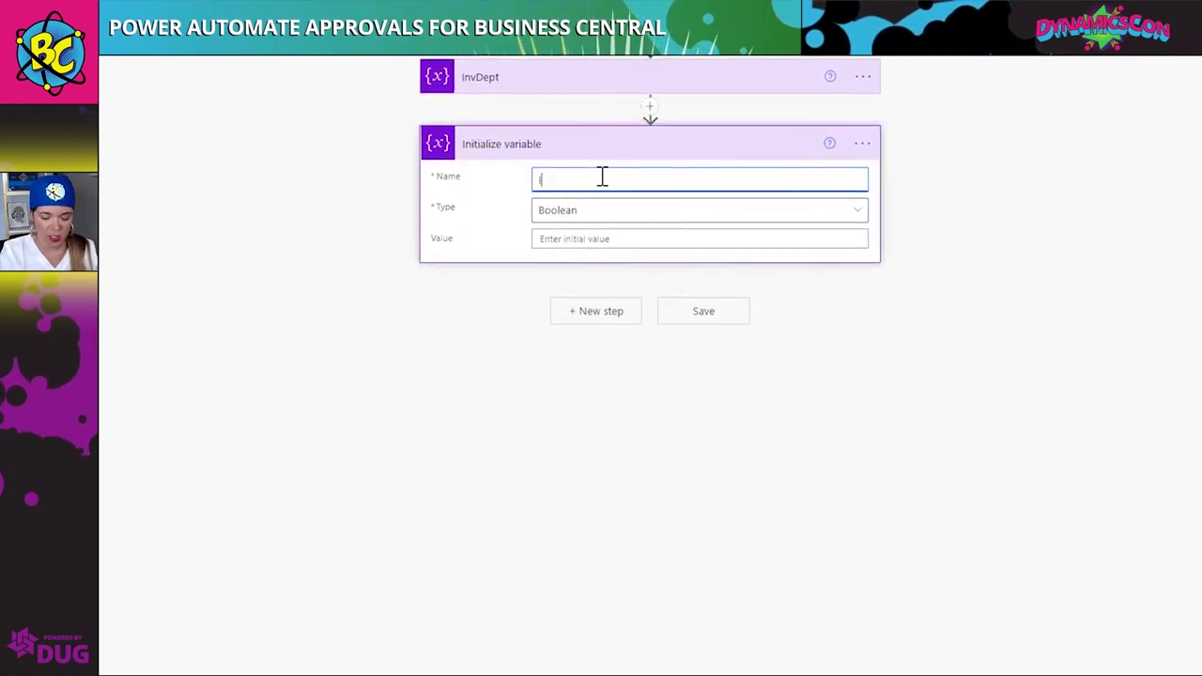
text(nvAmt)
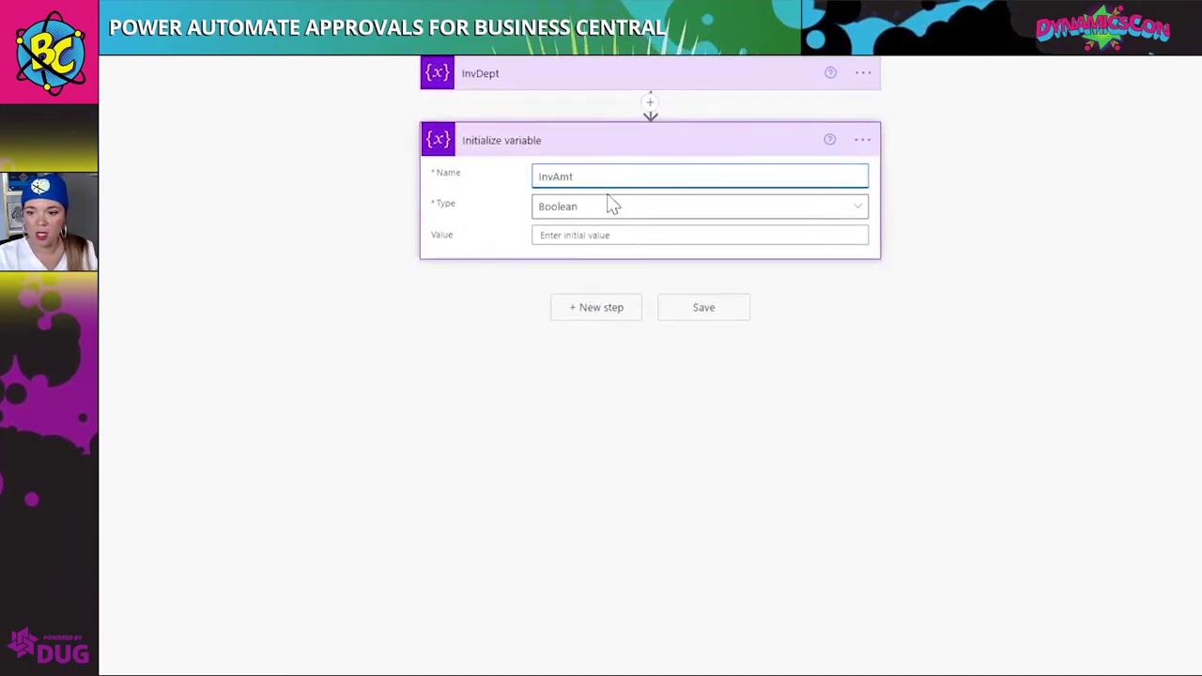
click(611, 211)
click(569, 436)
Set InvAmt's value to the invoice Amount and rename the card InvAmt
click(606, 233)
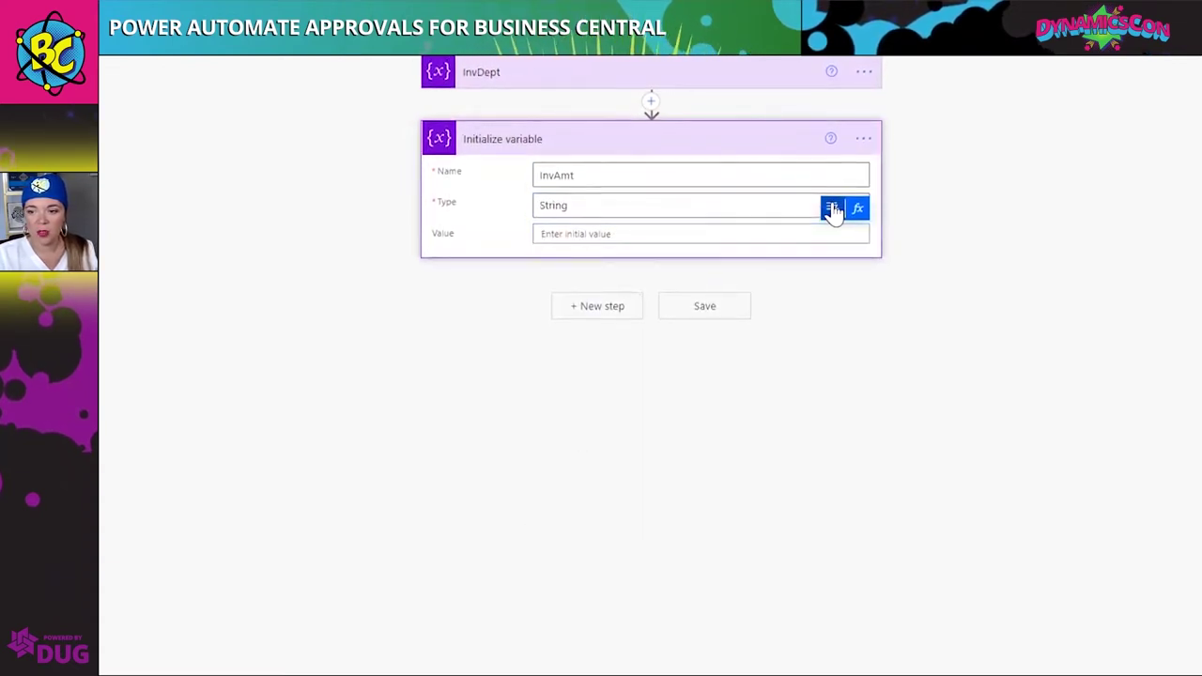
click(832, 207)
click(615, 303)
text(amu)
key(BackSpace)
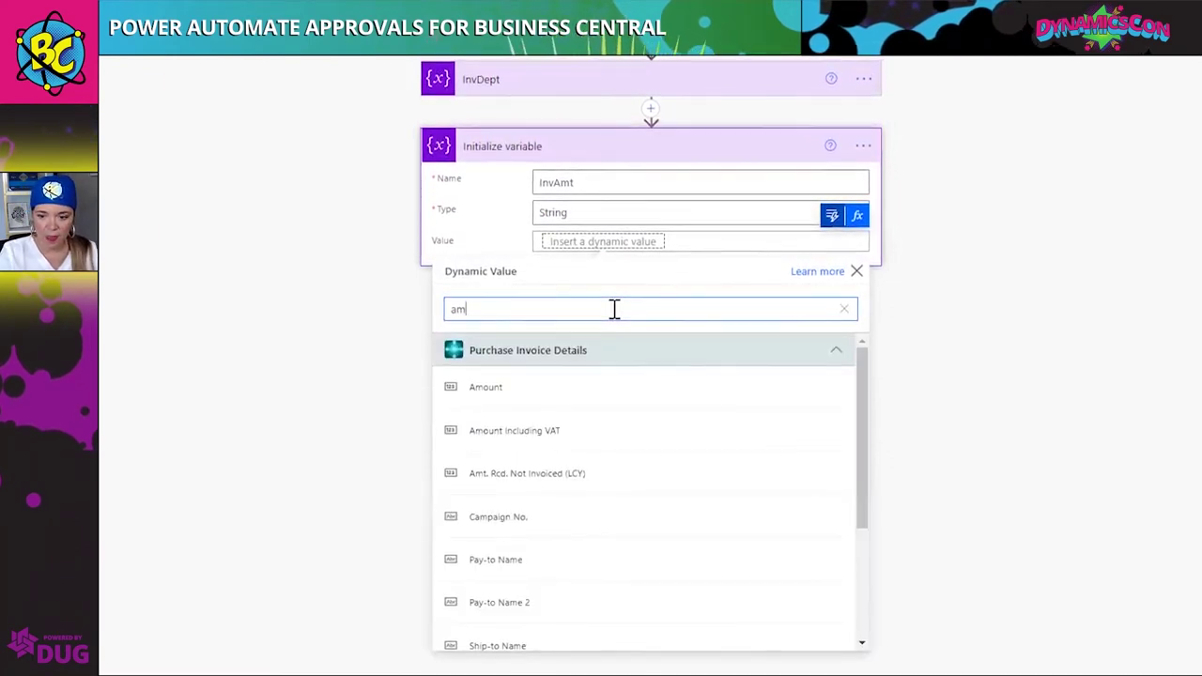
click(483, 390)
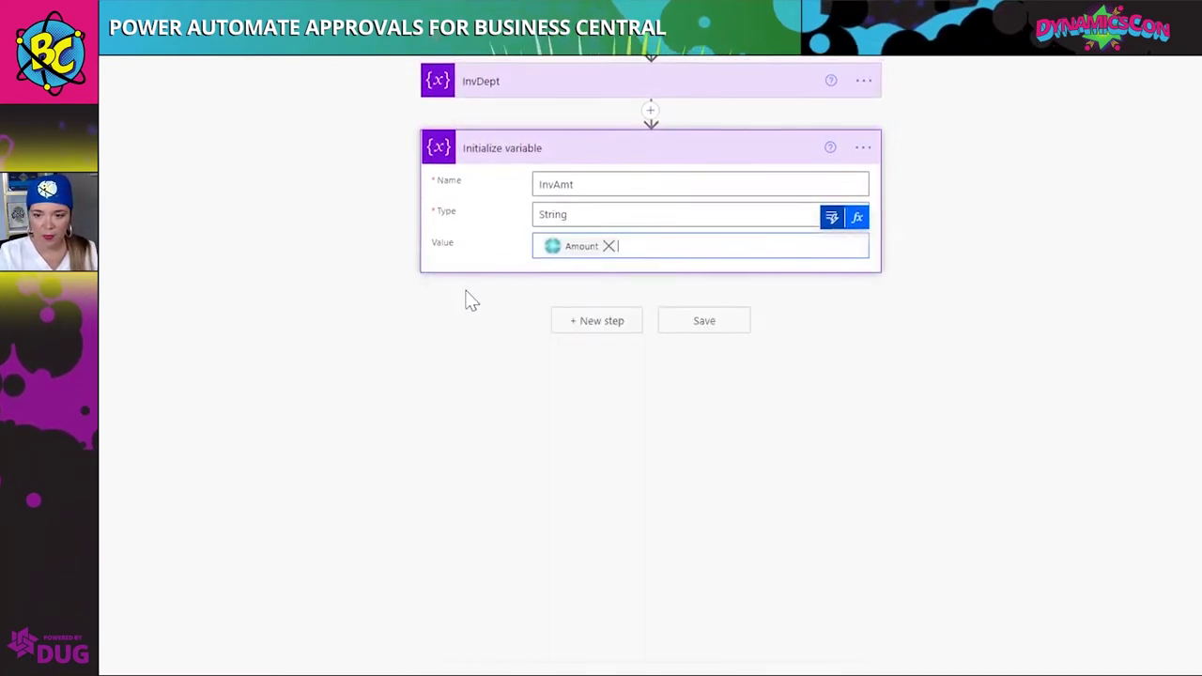
click(863, 148)
click(921, 175)
text(InvAmt)
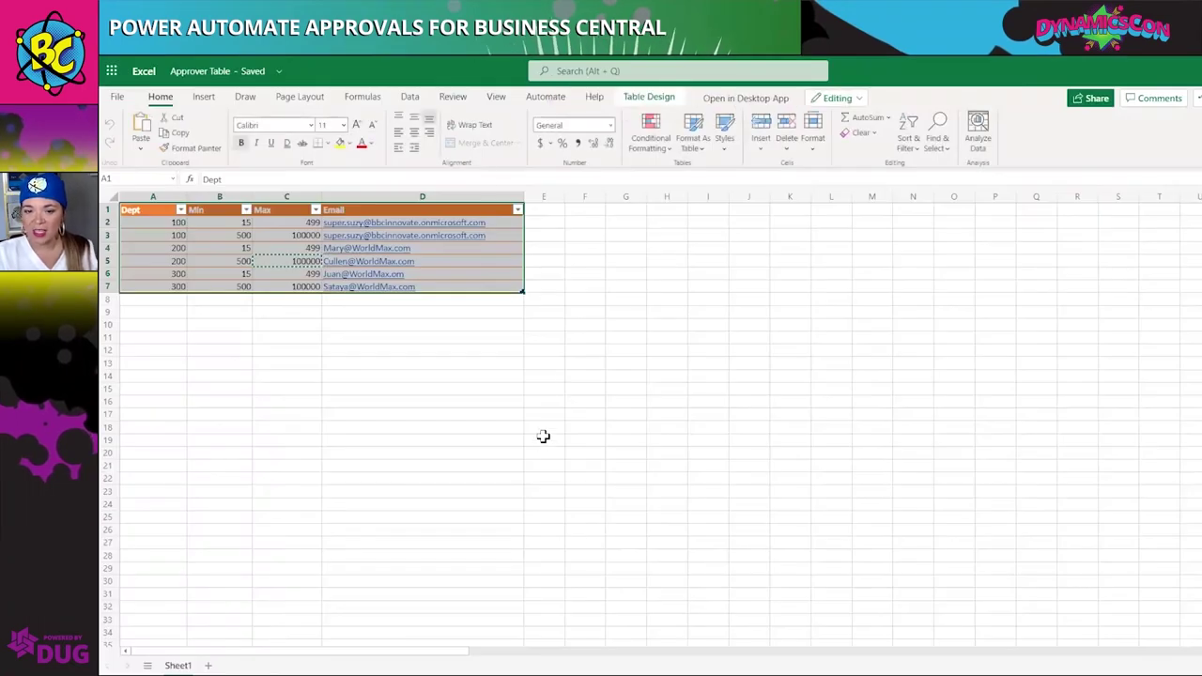
Deselect the Approver Table to view its Dept, Min, Max and Email rows
click(554, 392)
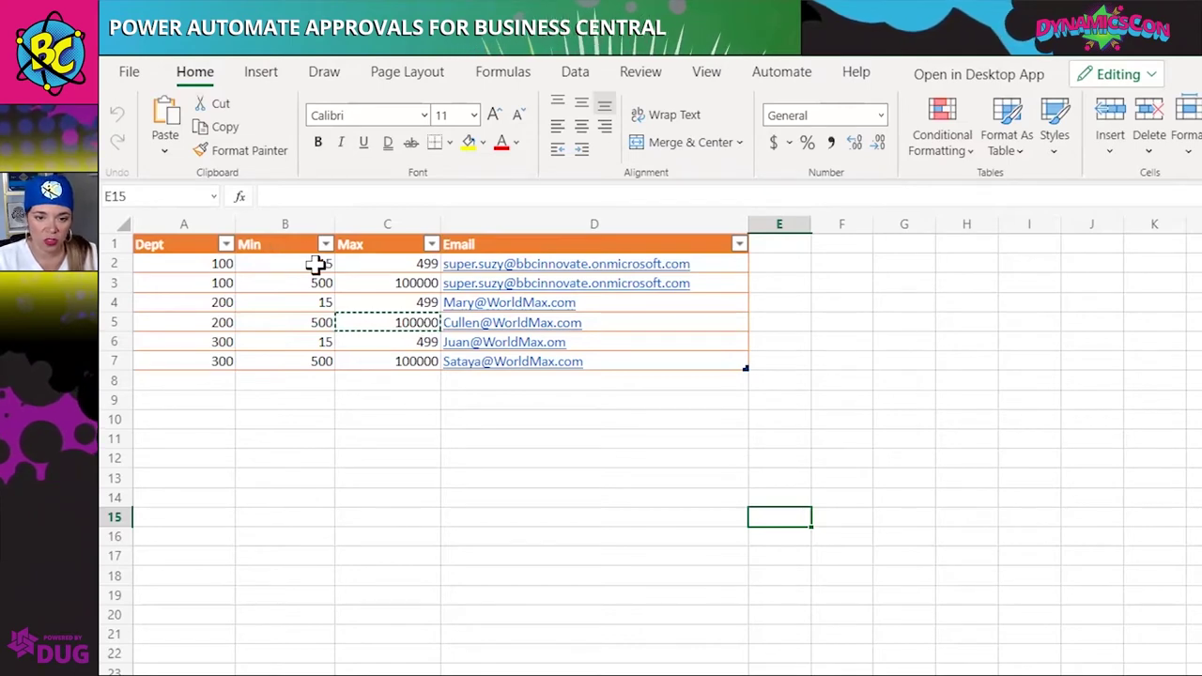
click(275, 265)
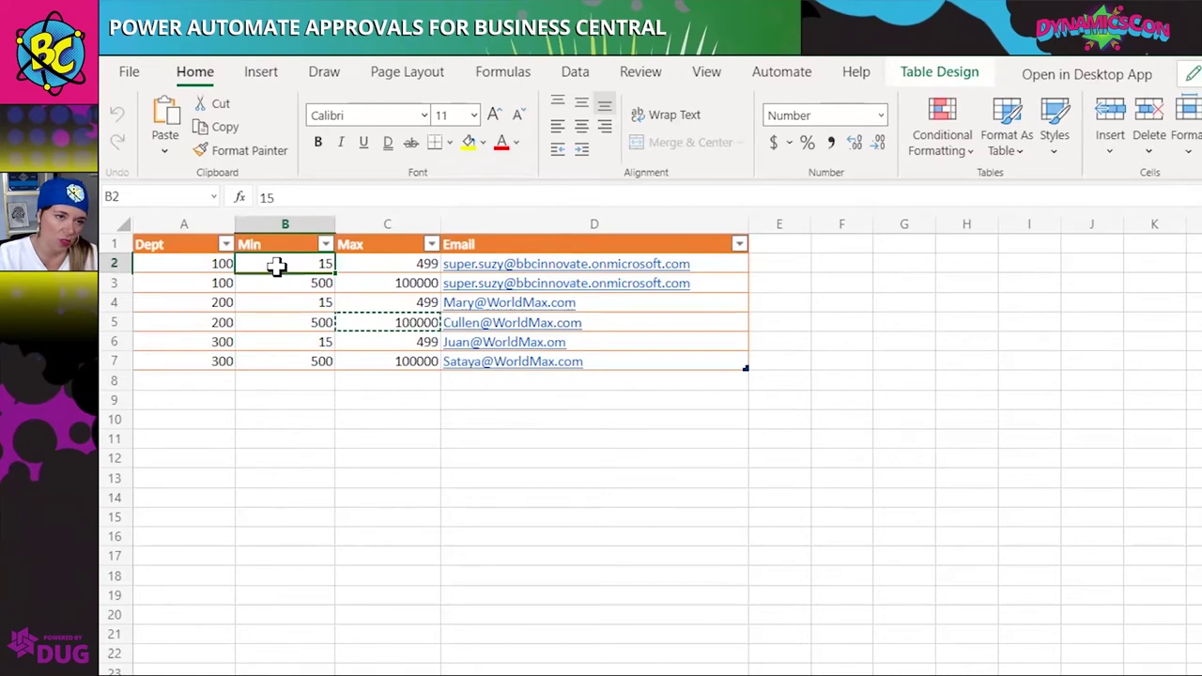
click(364, 261)
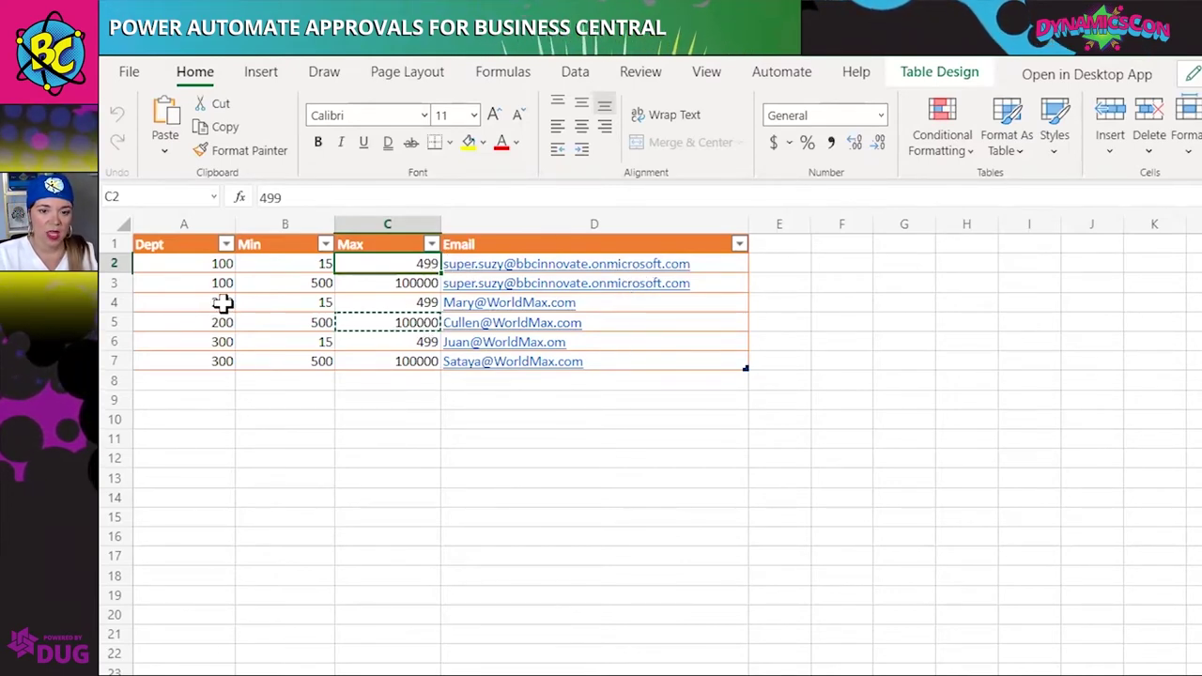
click(707, 360)
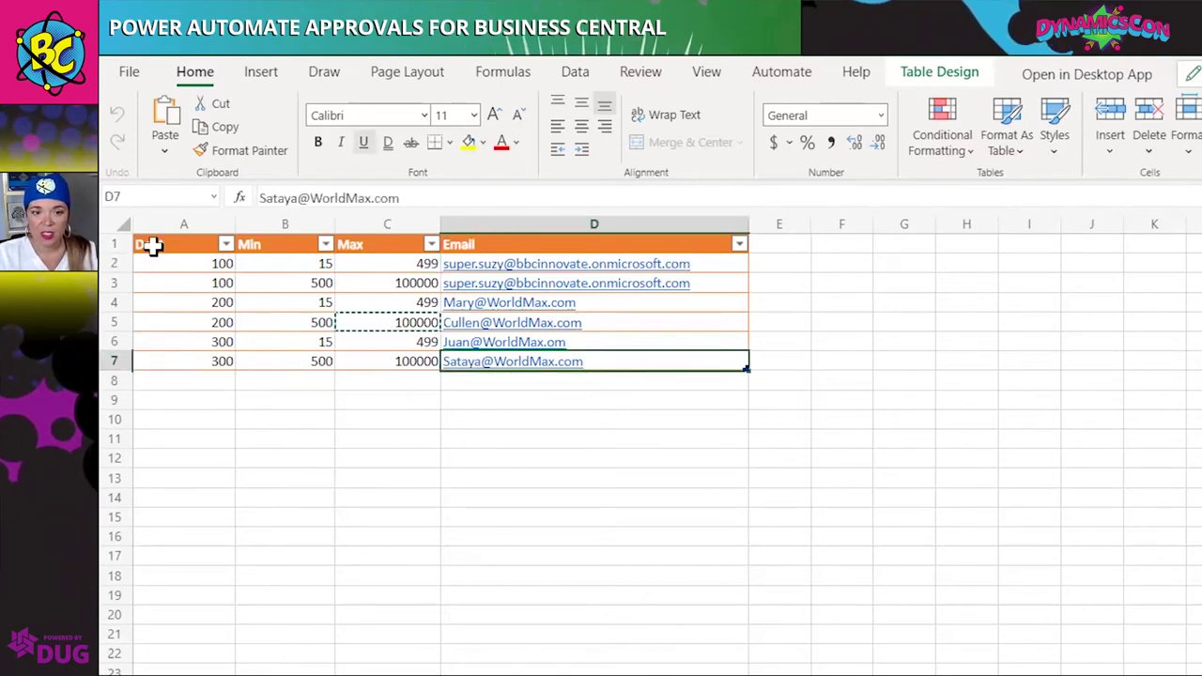
drag(164, 245, 620, 357)
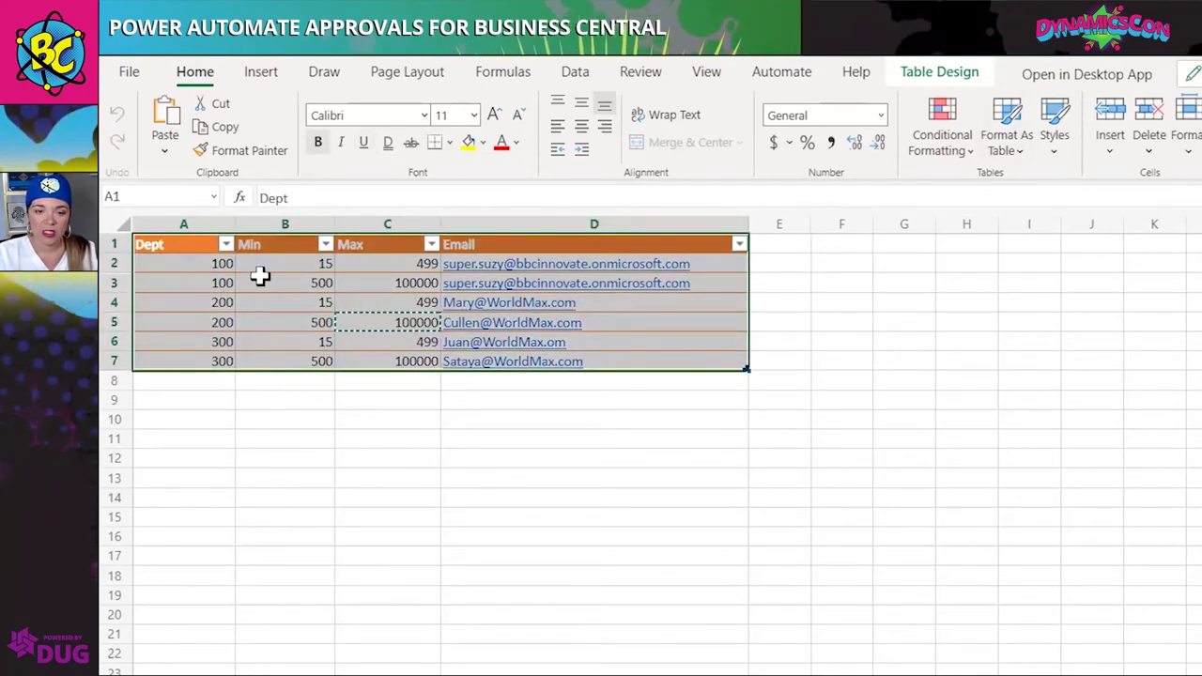
click(351, 444)
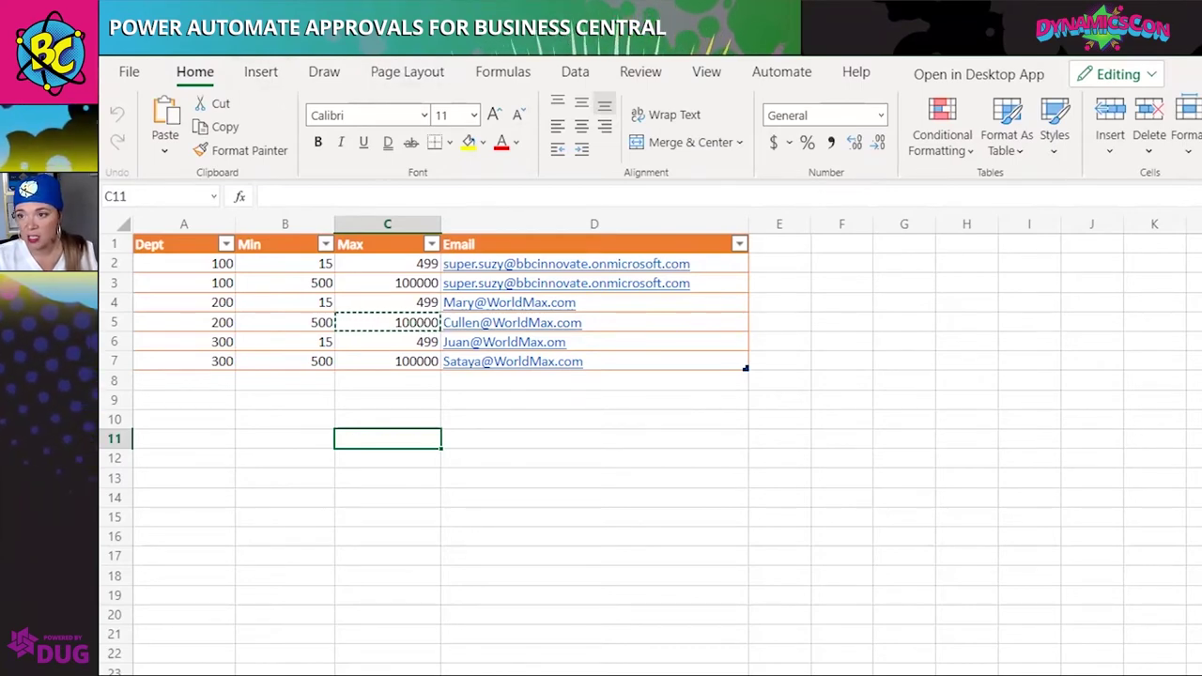
click(940, 438)
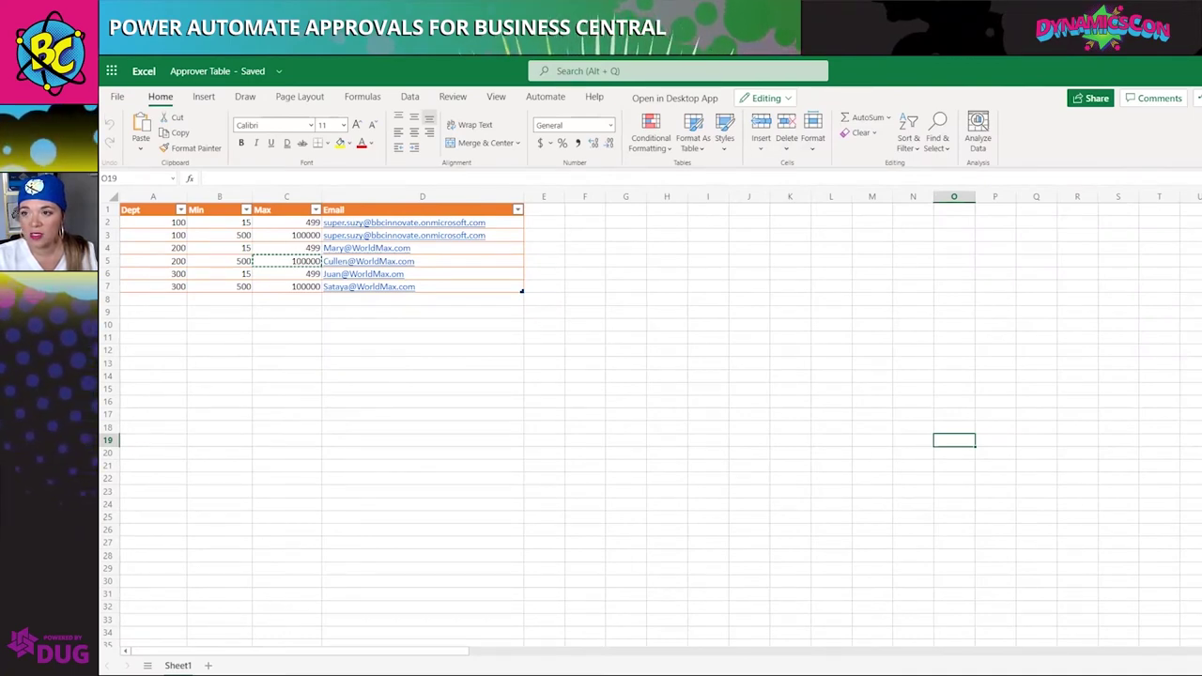
Add an Excel Online 'List rows present in a table' step on OneDrive for Business
key(alt+Tab)
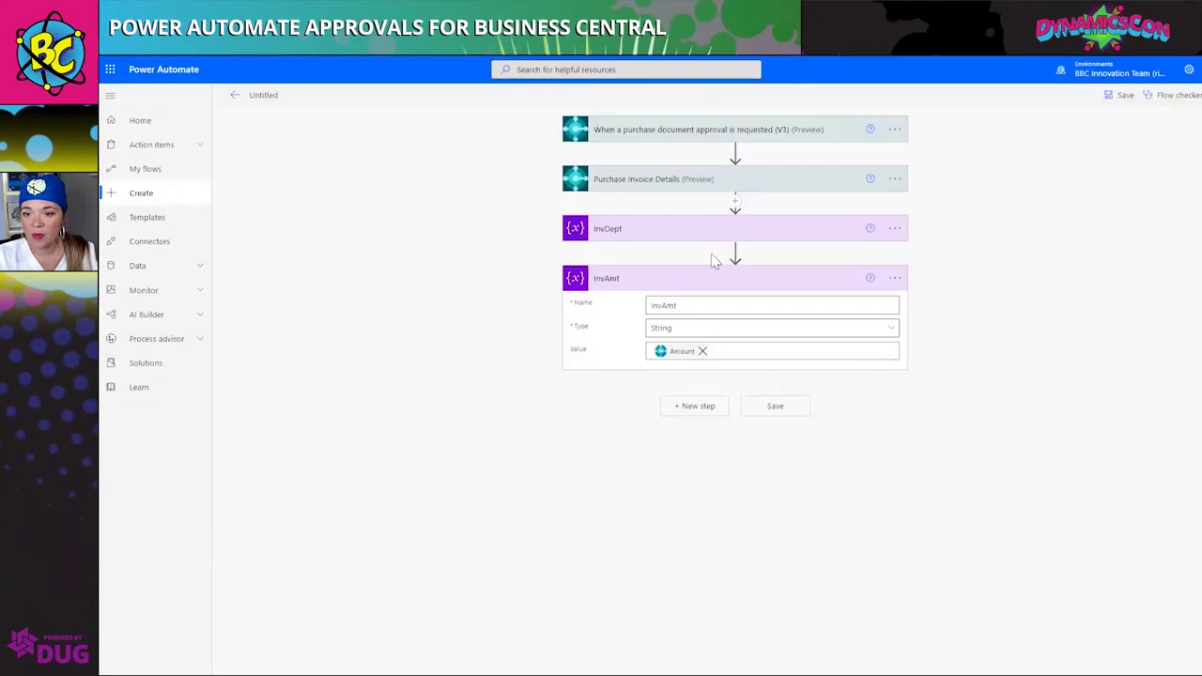
click(699, 410)
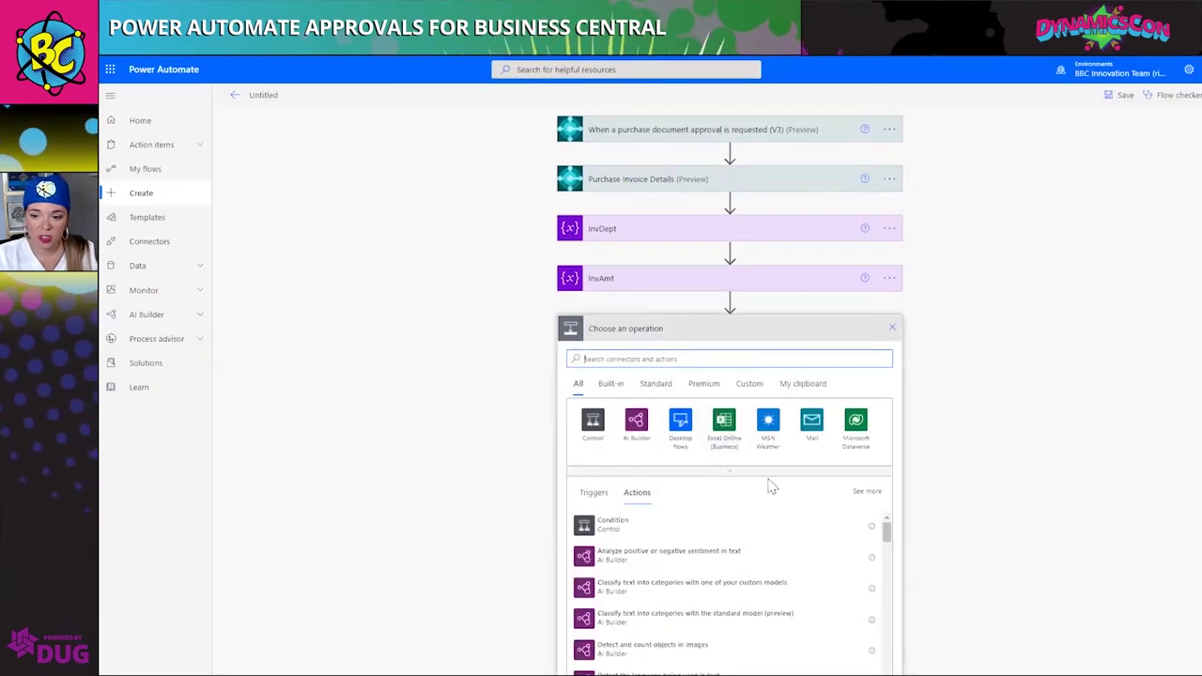
click(730, 443)
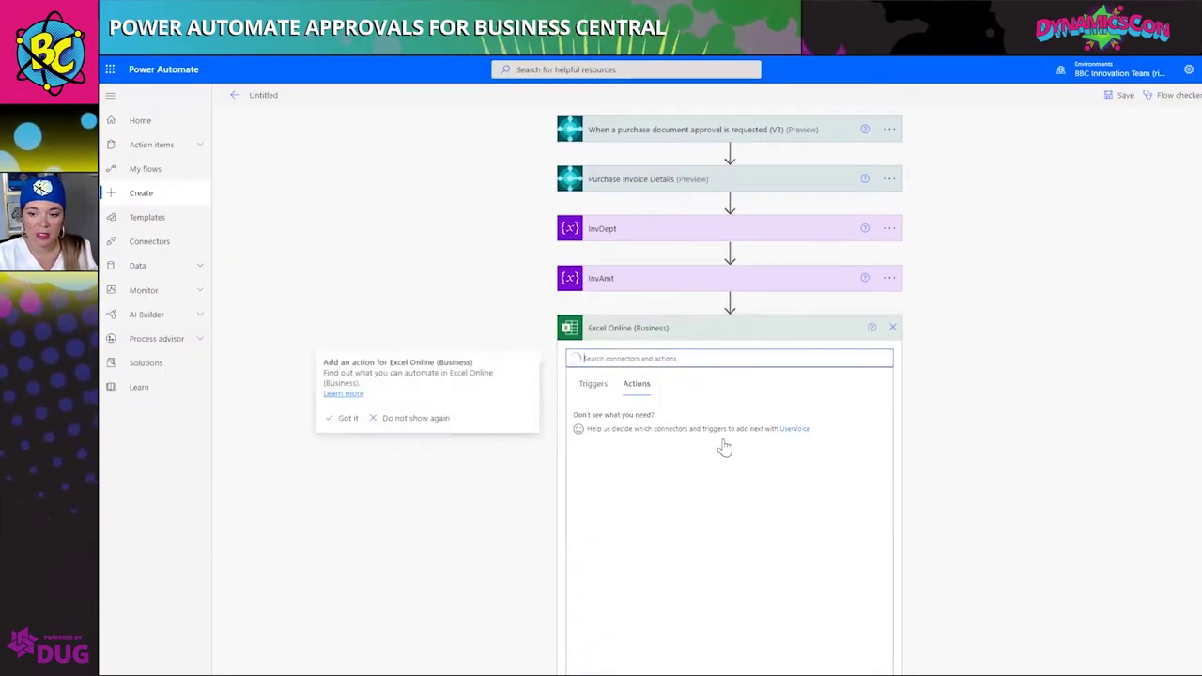
scroll(651, 485, down, 1)
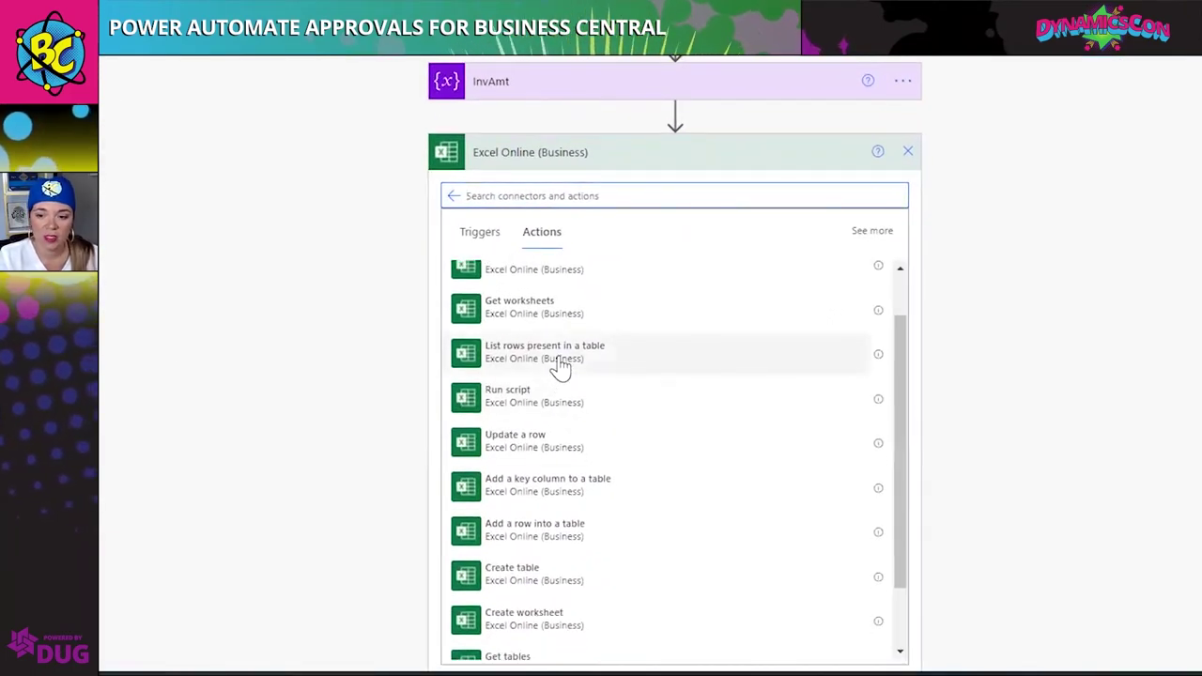
click(560, 366)
click(815, 198)
click(752, 310)
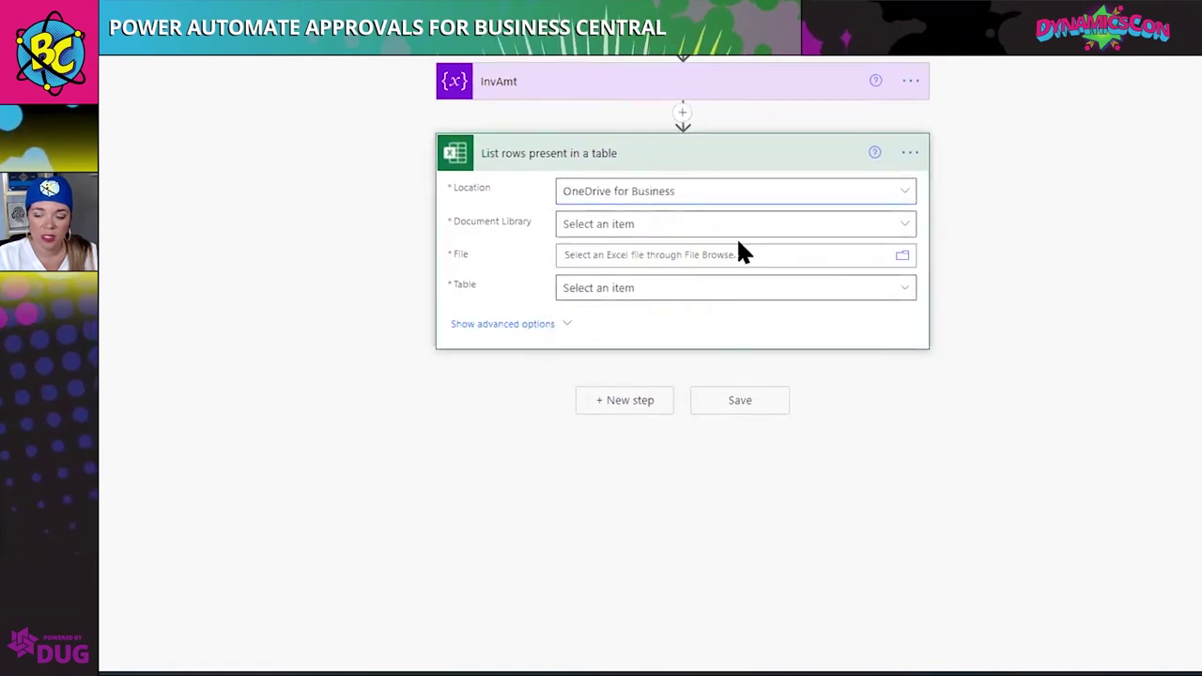
click(742, 230)
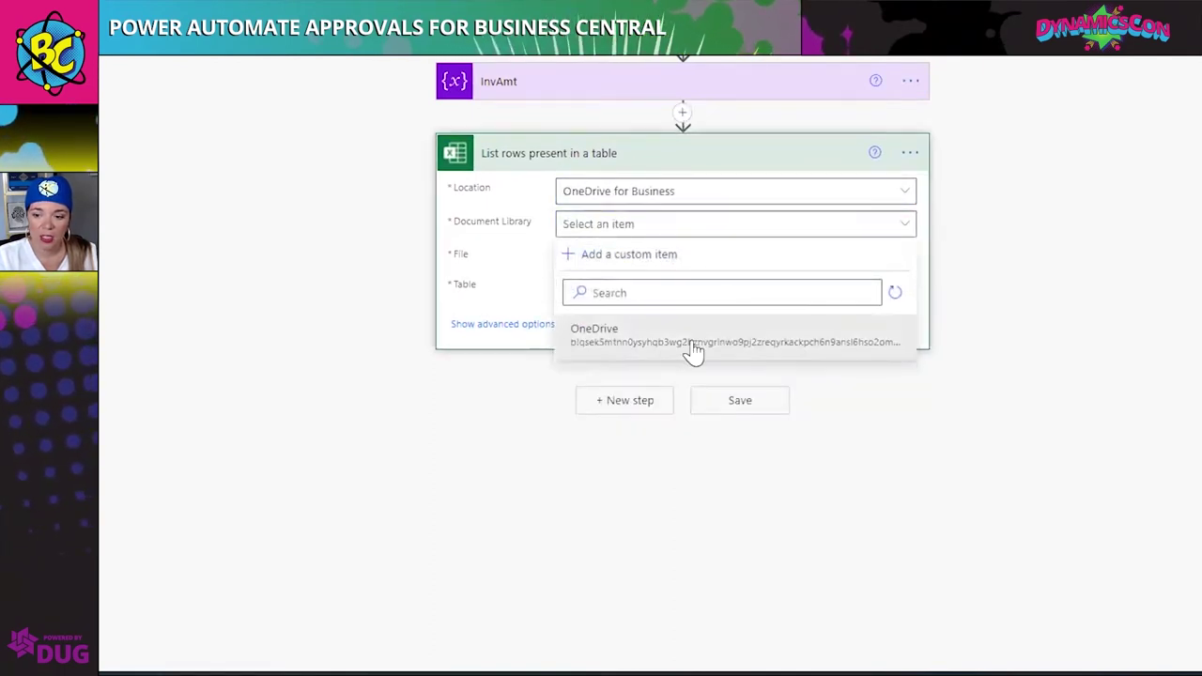
click(693, 347)
Point the step at the Approver Table.xlsx file and its Table1
click(669, 291)
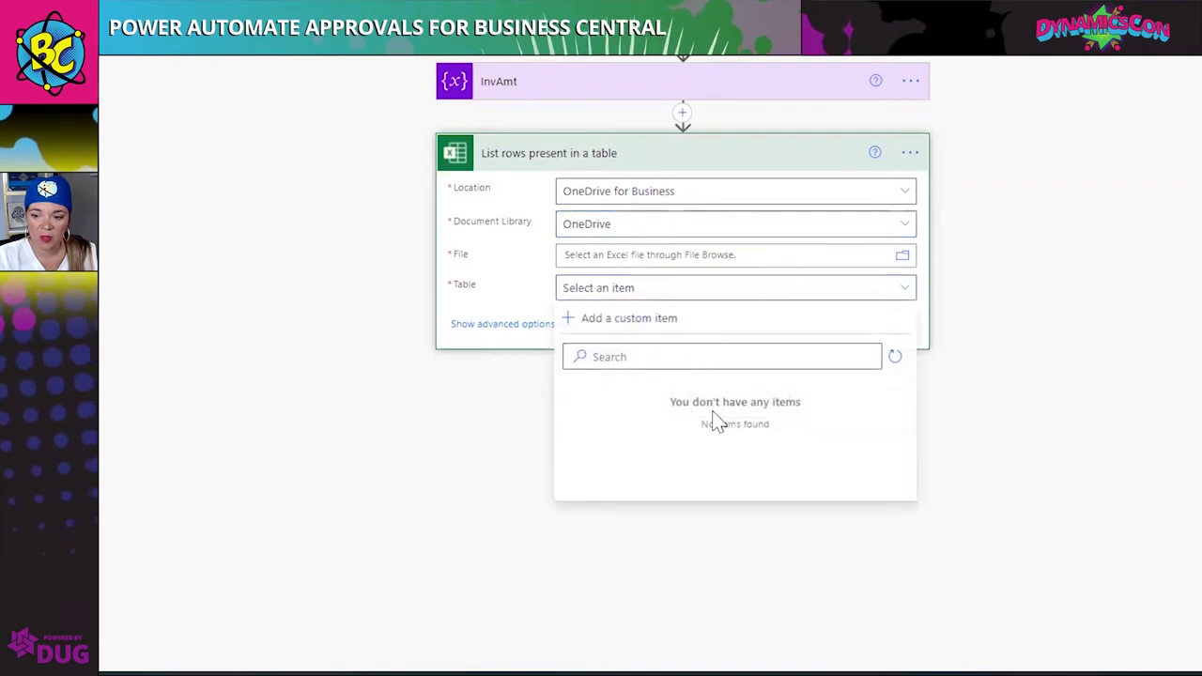
click(692, 258)
click(853, 248)
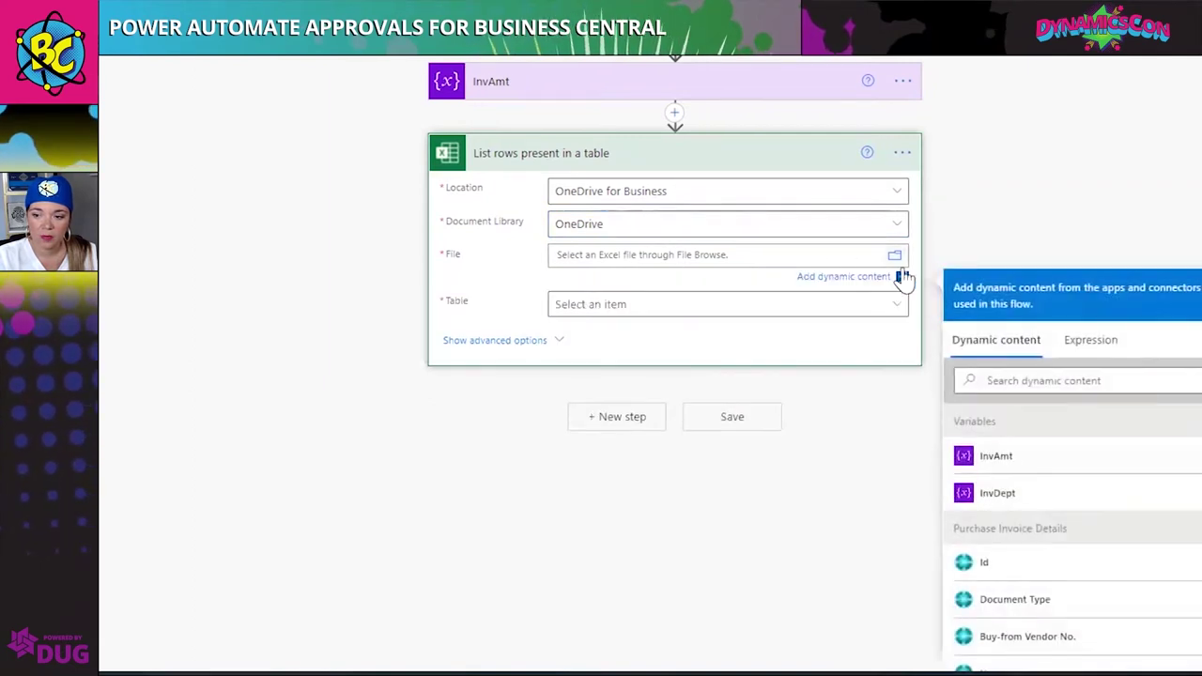
click(896, 257)
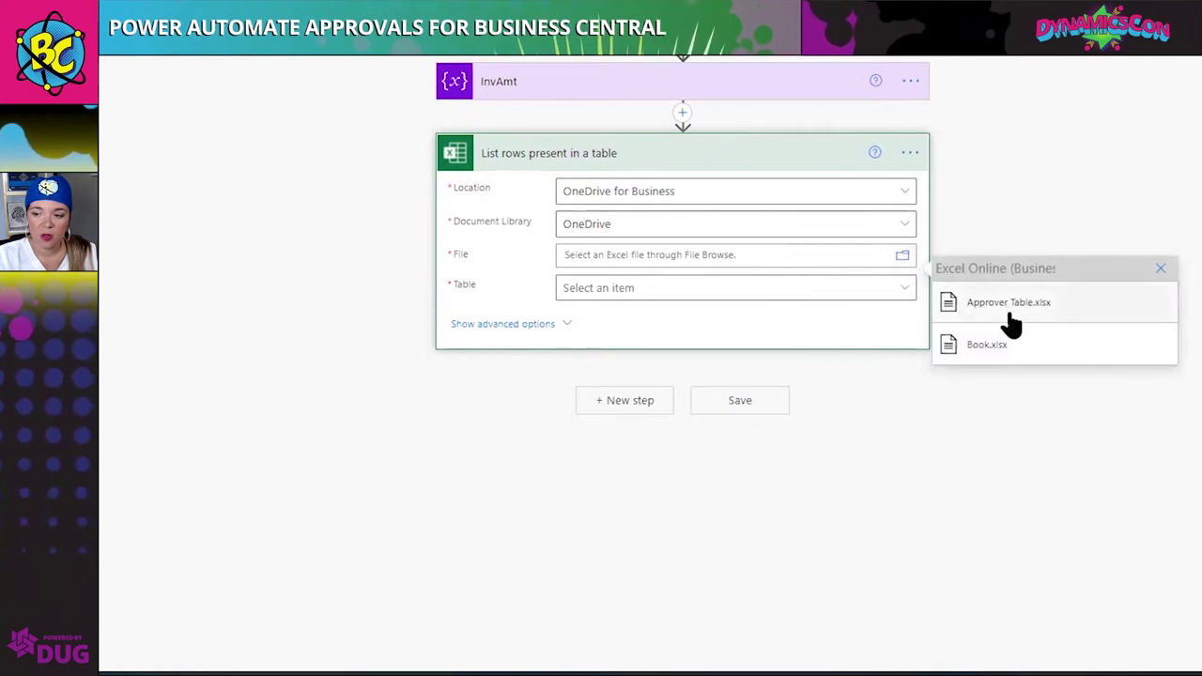
click(1010, 302)
click(738, 313)
click(739, 314)
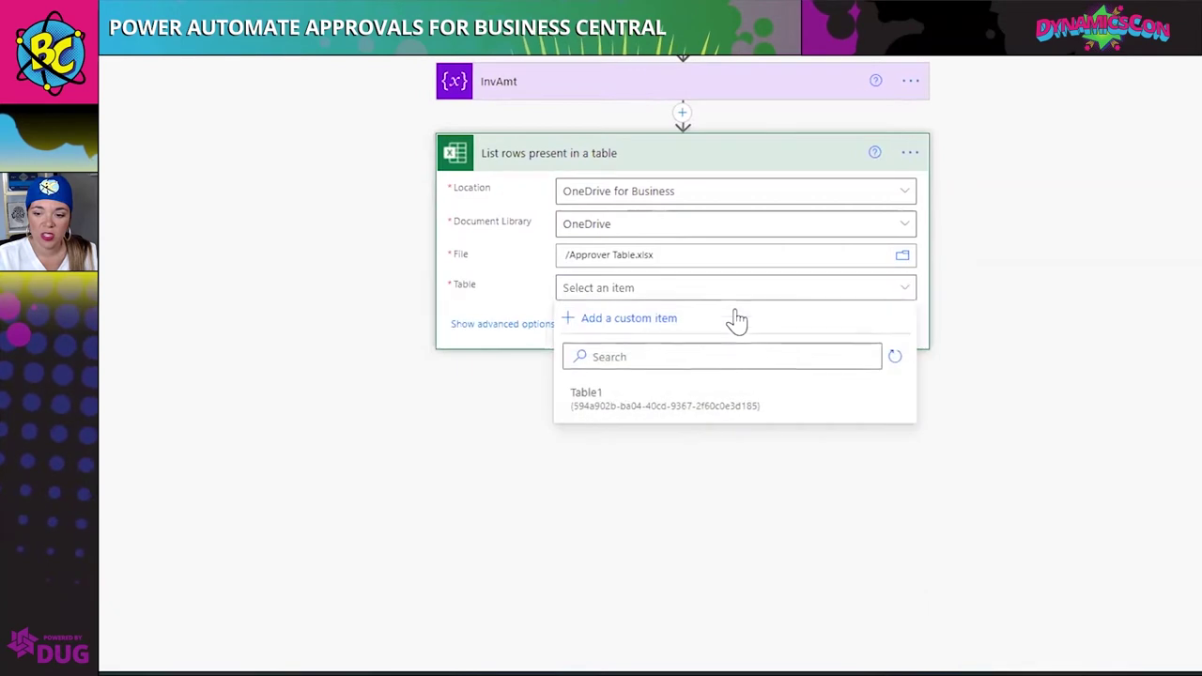
click(626, 404)
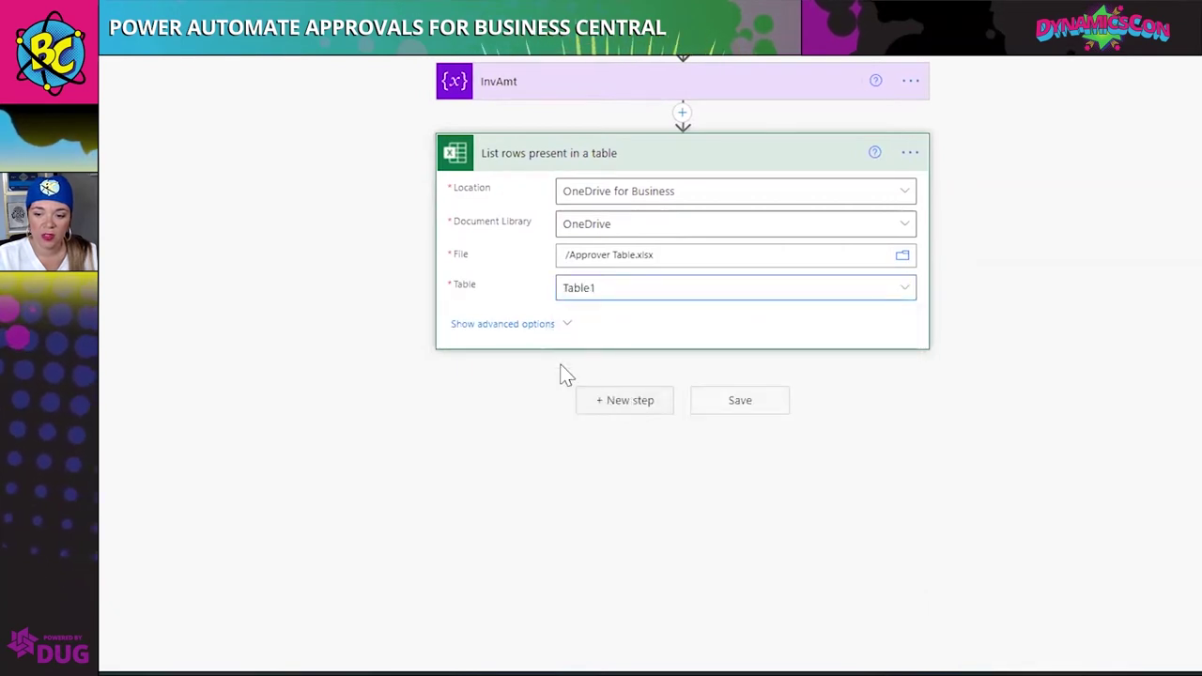
Rename the step to 'Approver Table' and begin editing its Filter Query
click(911, 152)
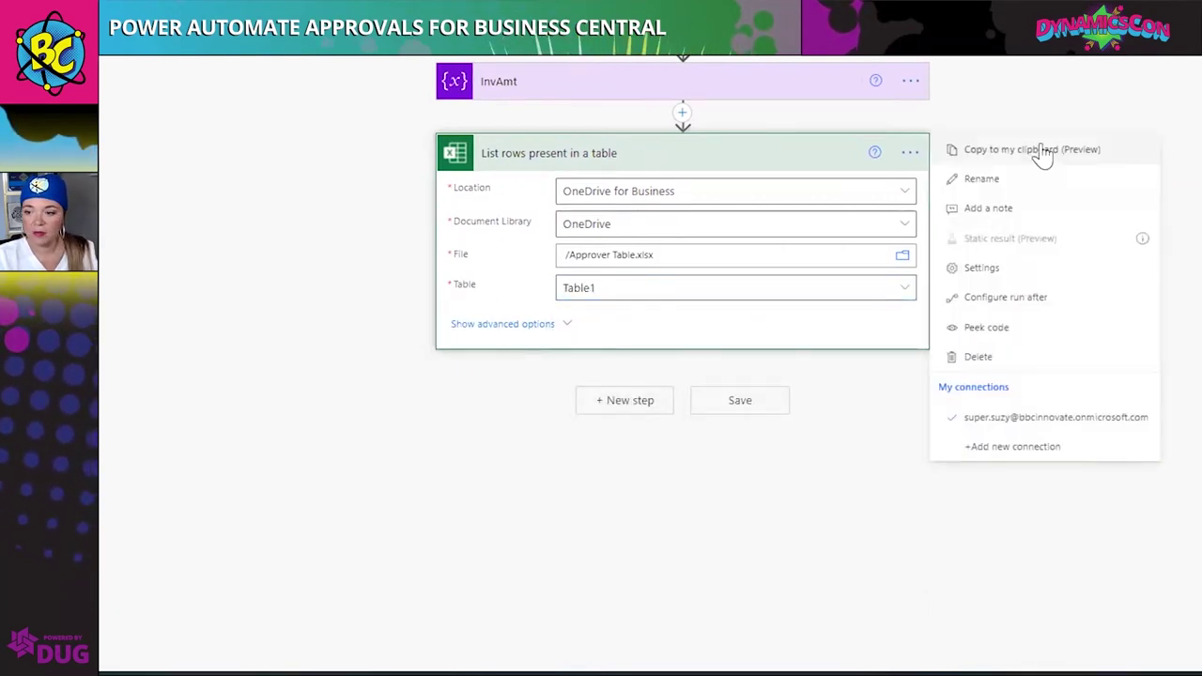
click(1000, 184)
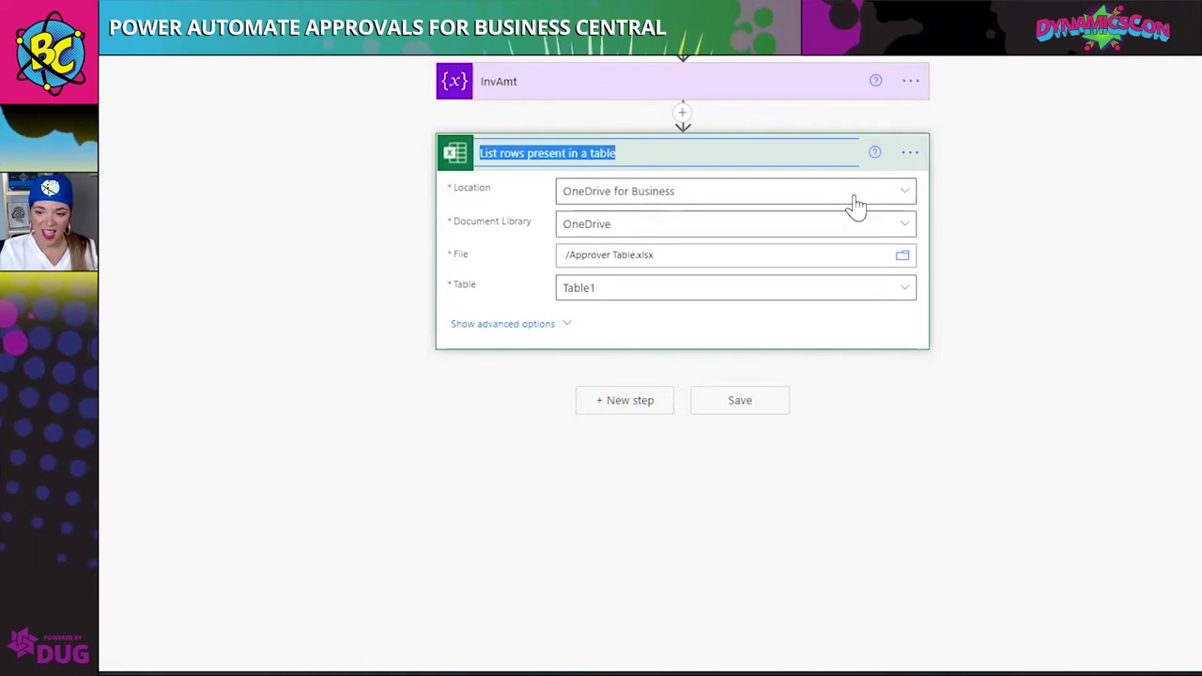
text(Approver Table)
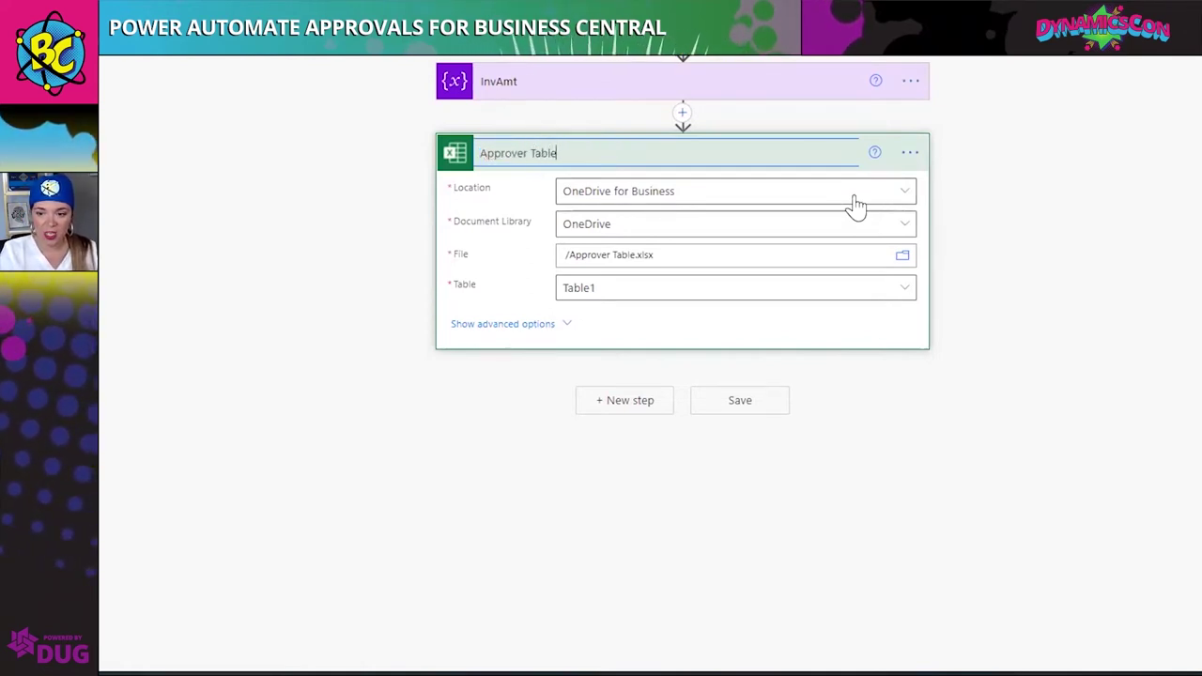
click(481, 324)
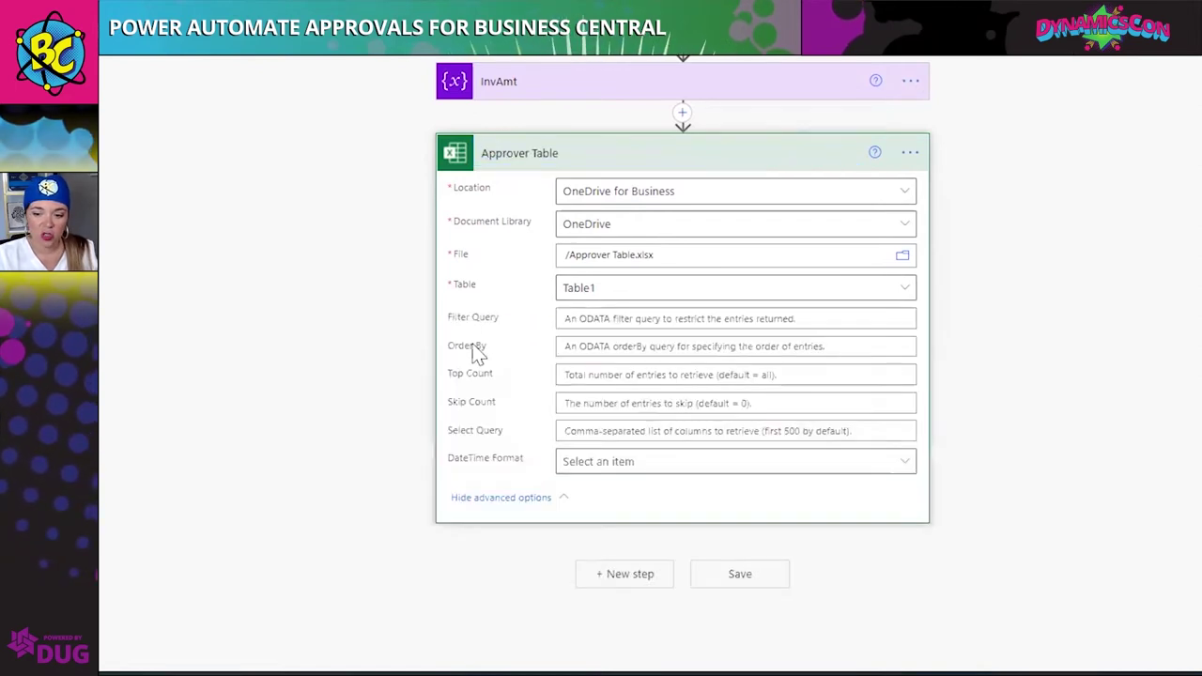
click(573, 318)
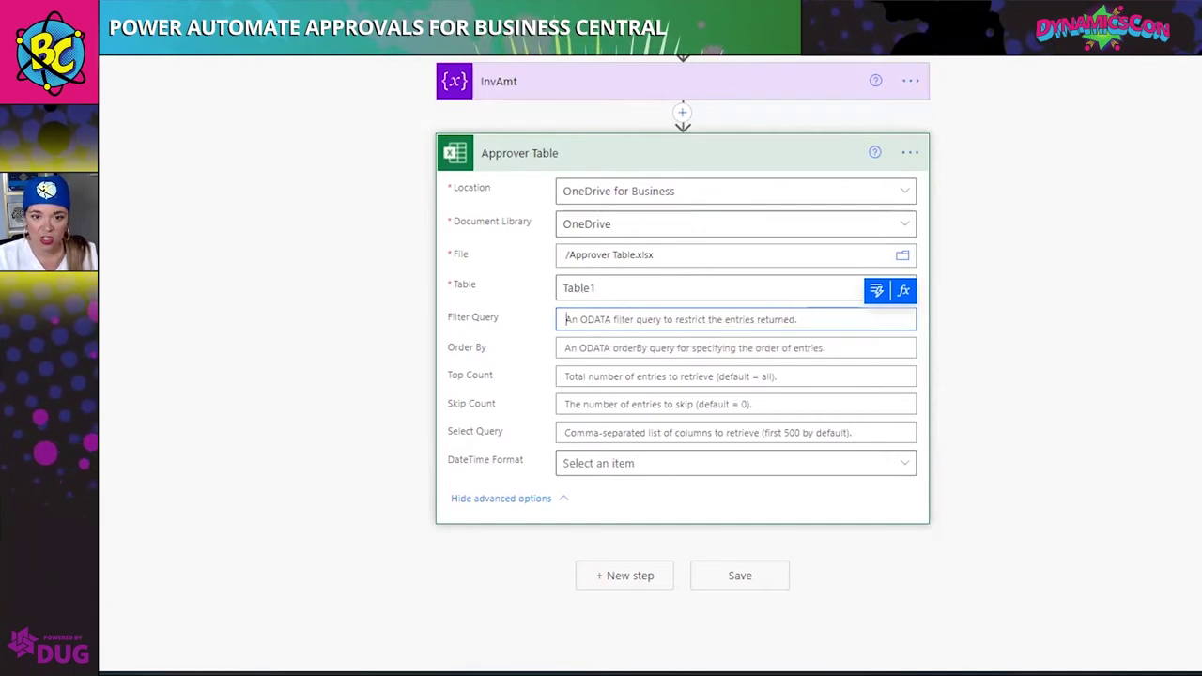
key(ctrl+Tab)
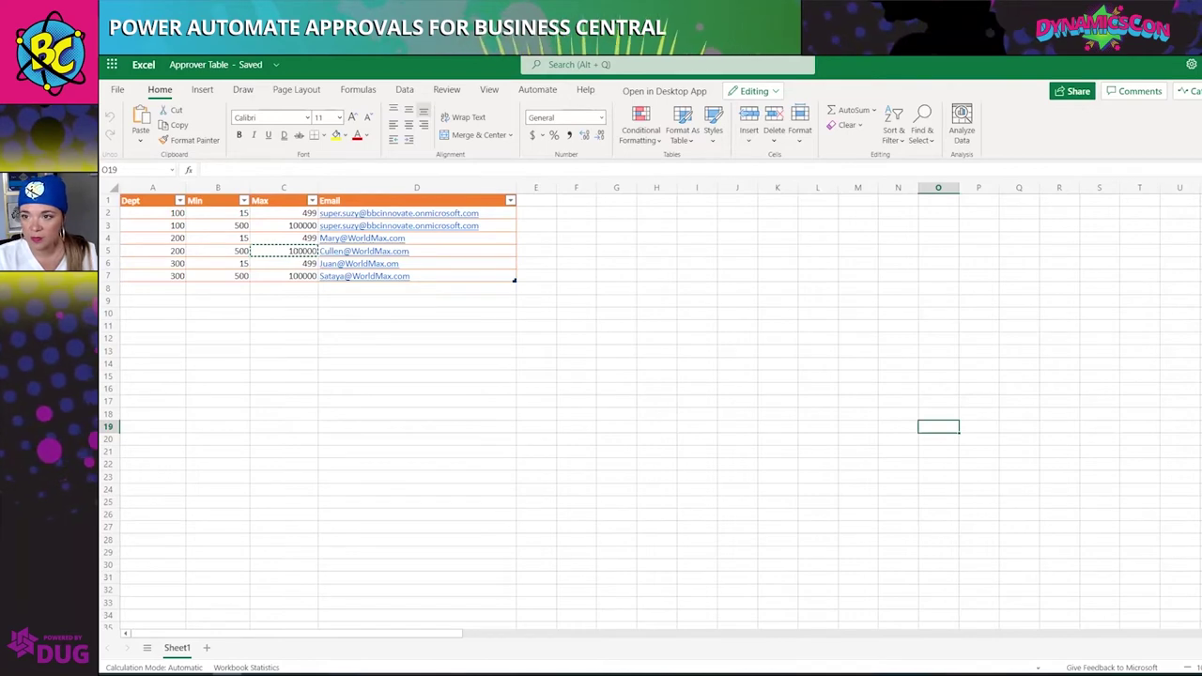
Start the Approver Table filter query with the Dept column name
key(ctrl+shift+Tab)
text(Dept)
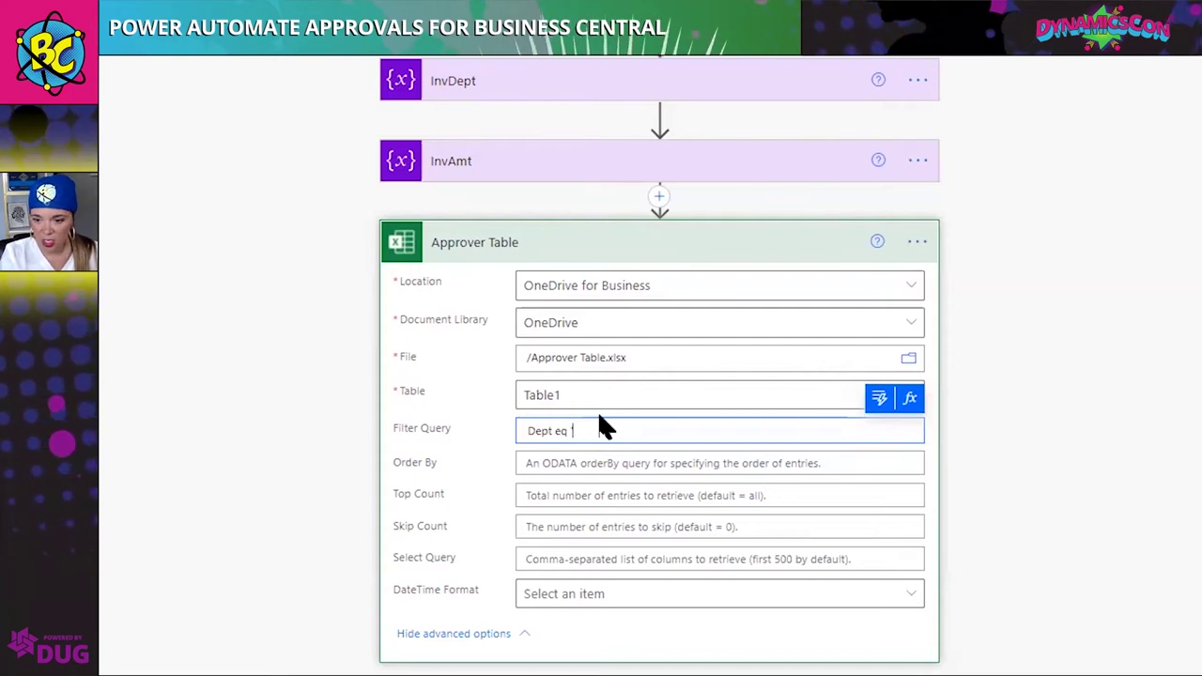
Complete the filter as Dept eq 'InvDept' using the InvDept dynamic value
click(881, 402)
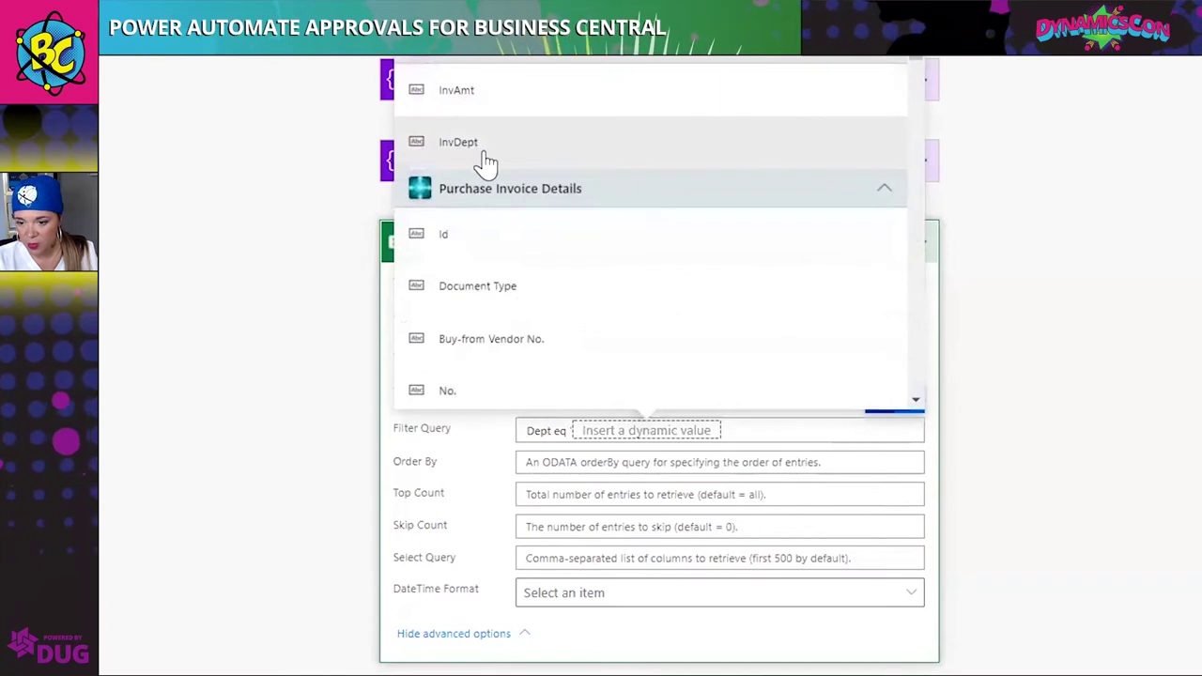
click(487, 161)
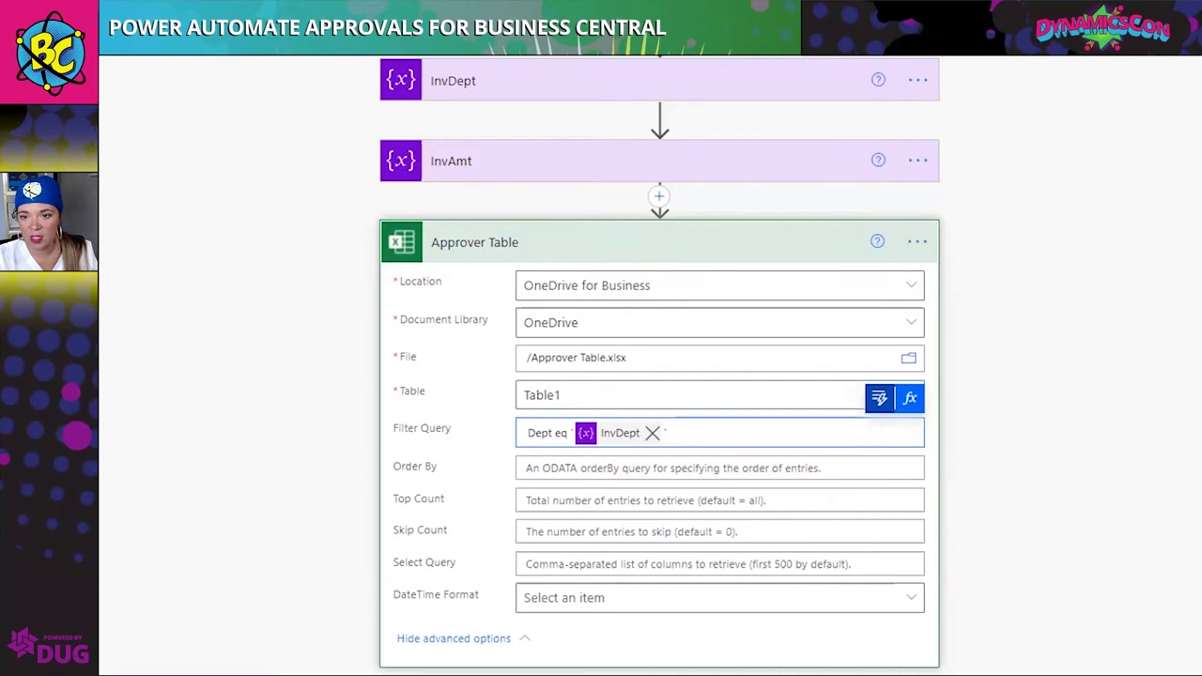
text(')
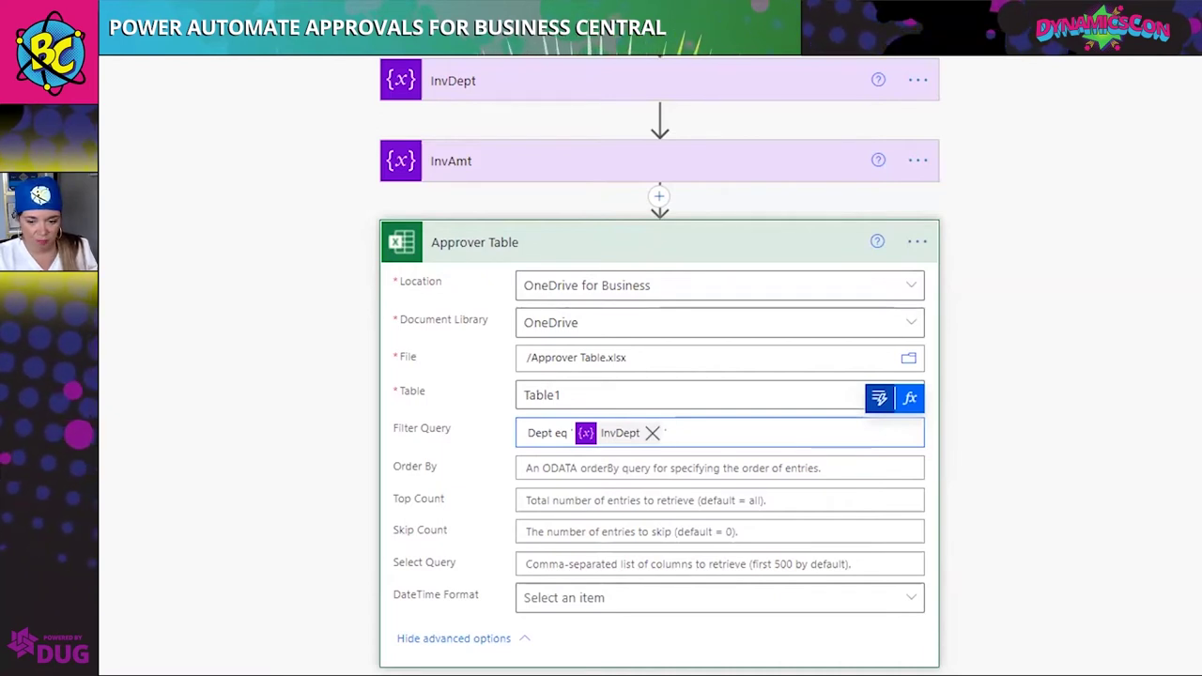
click(515, 333)
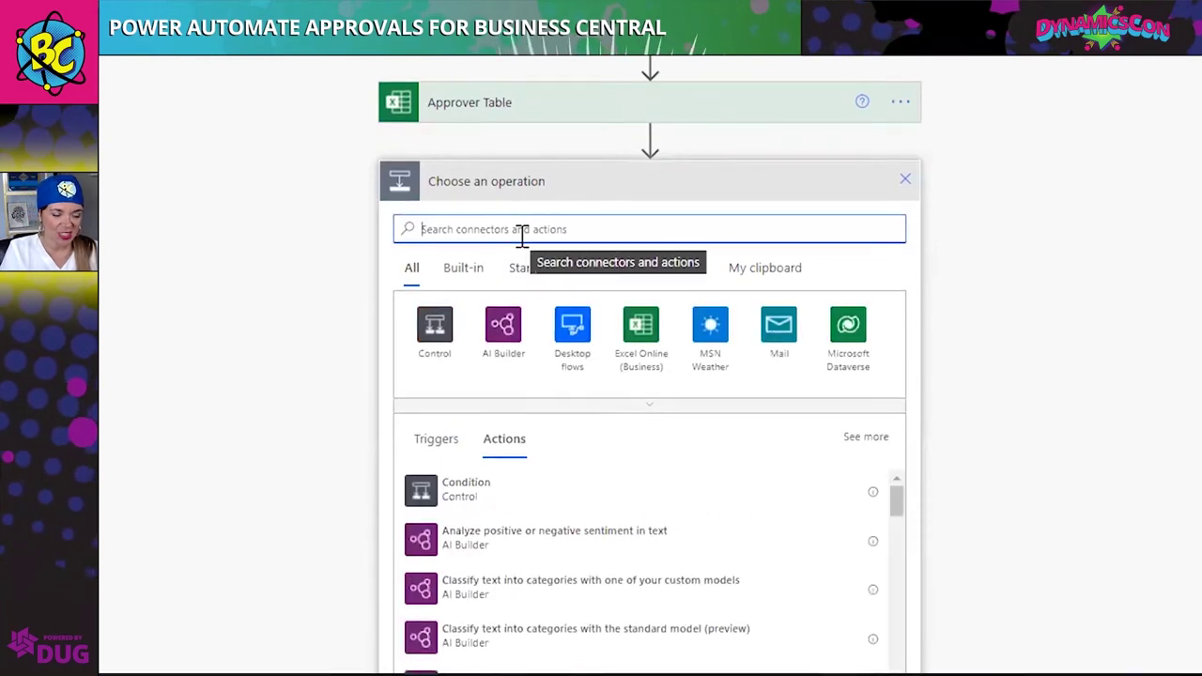
Add a Compose action with body/value Item as input, wrapping it in Apply to each
text(compose)
scroll(460, 348, down, 2)
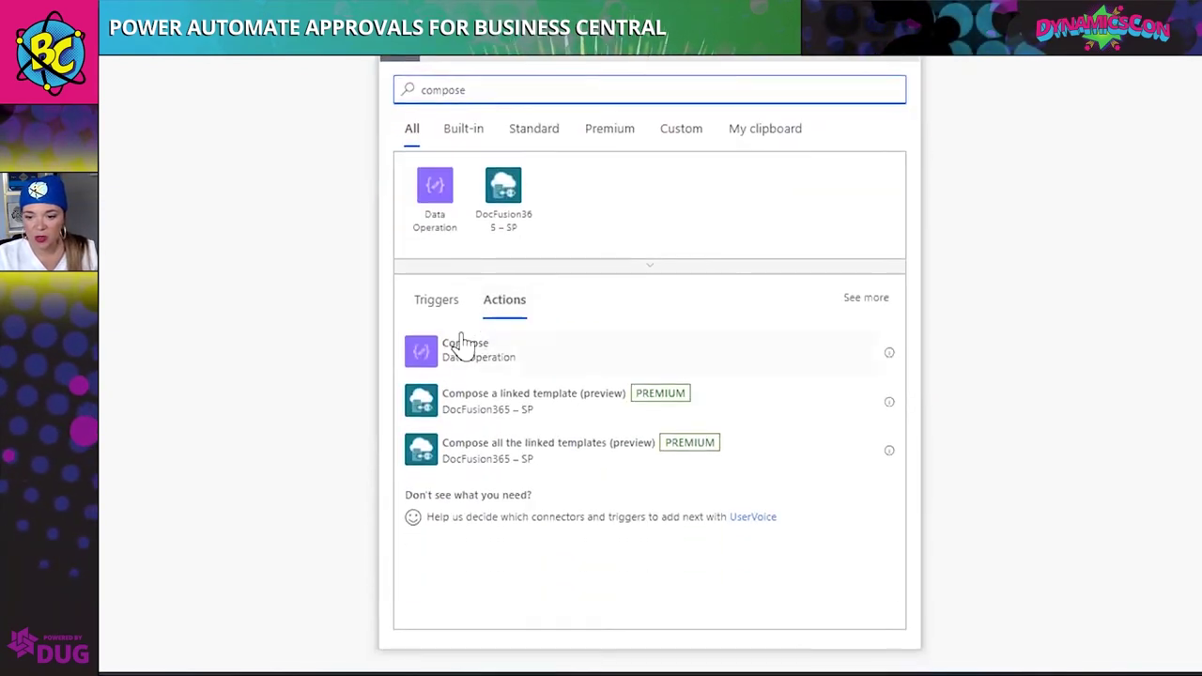
click(449, 372)
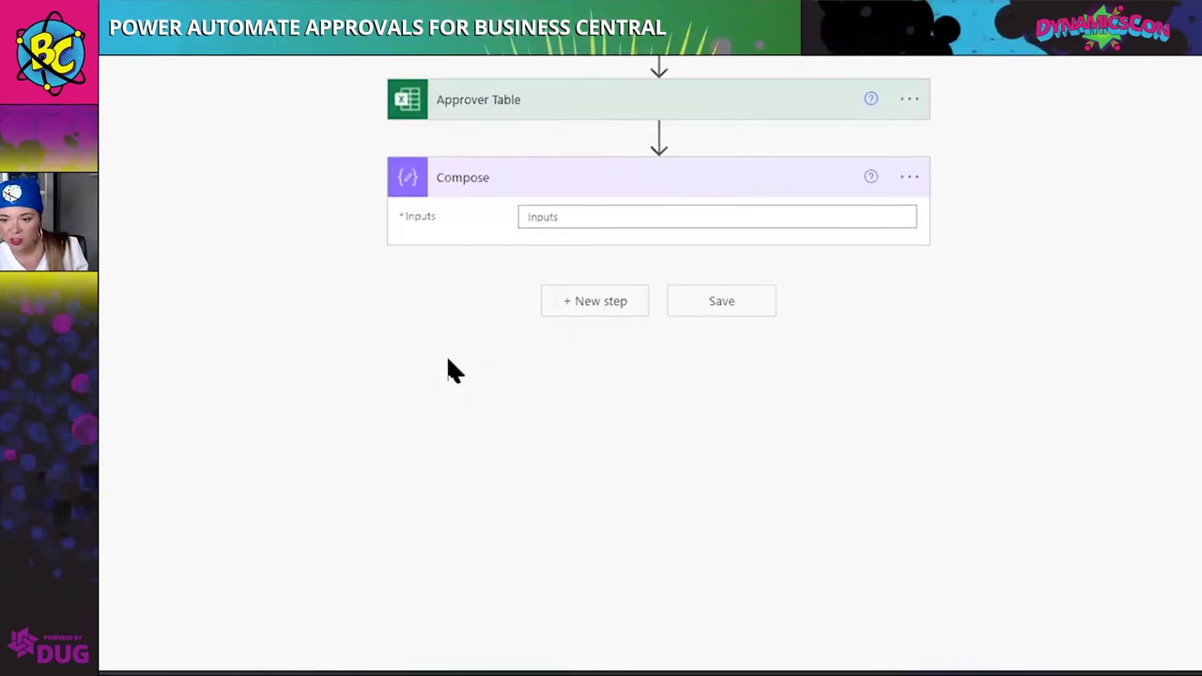
click(821, 215)
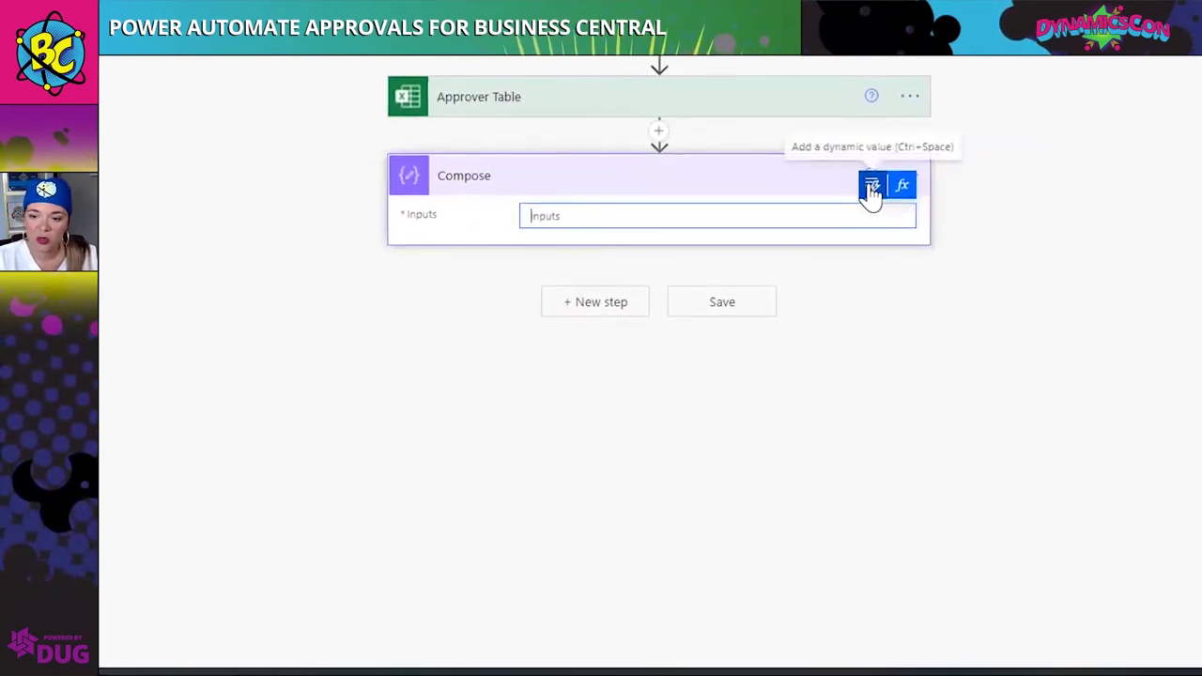
click(871, 191)
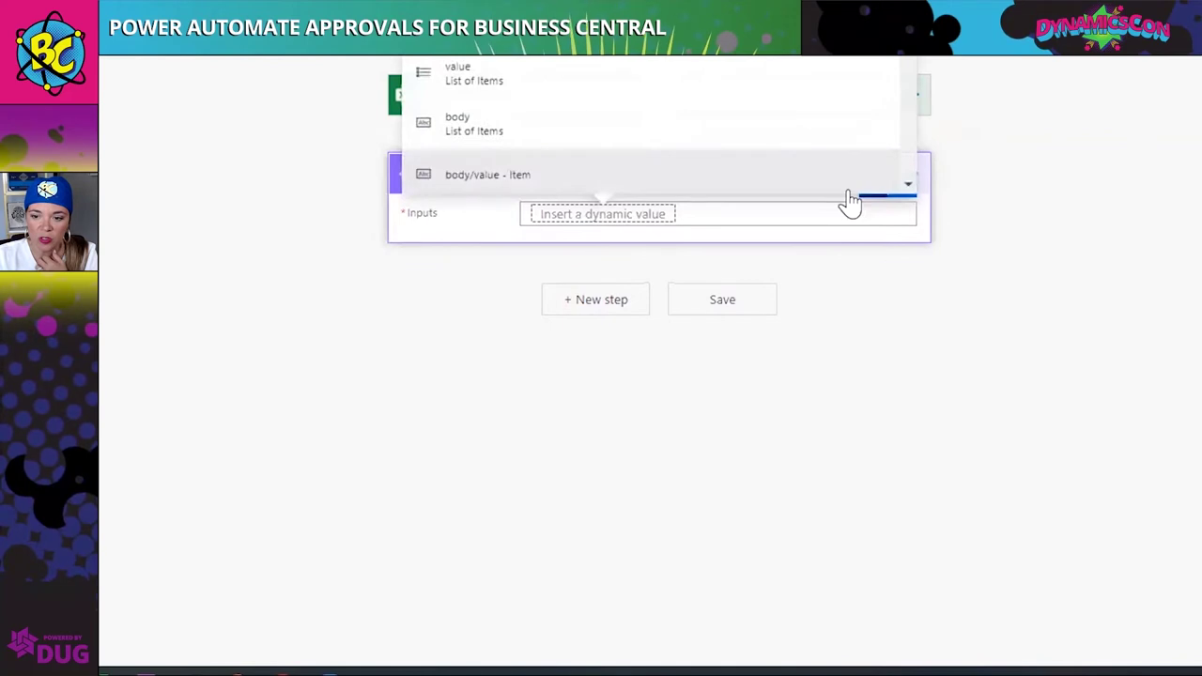
scroll(555, 115, down, 2)
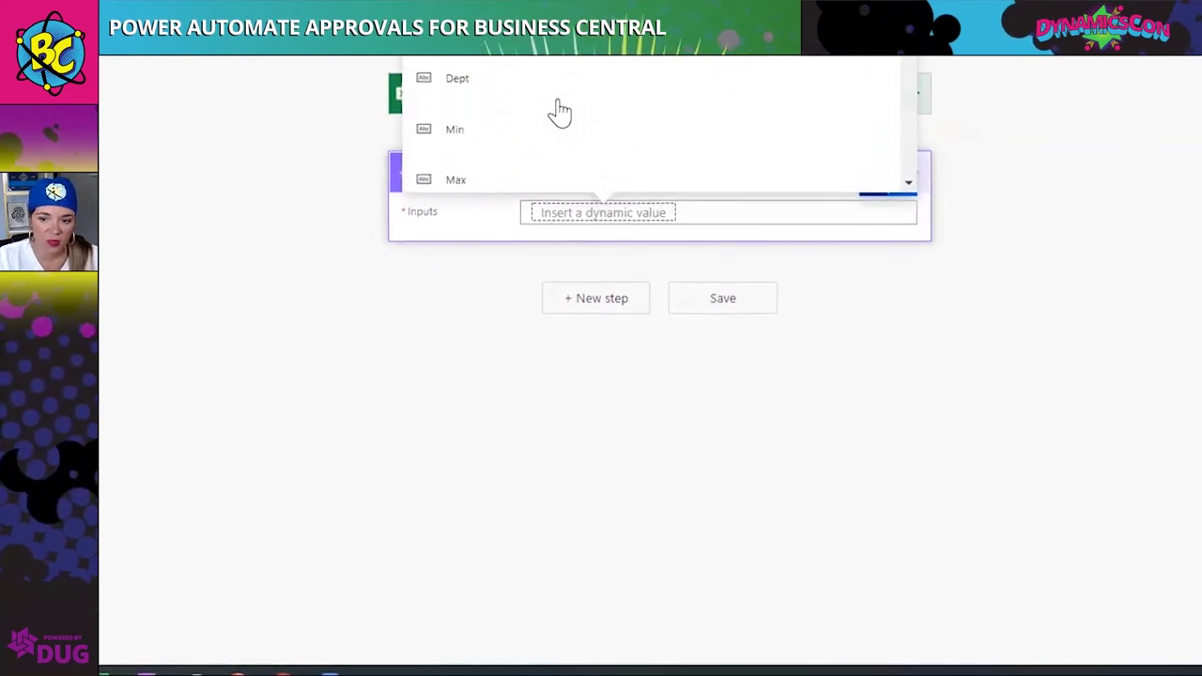
scroll(538, 122, down, 2)
scroll(549, 116, up, 2)
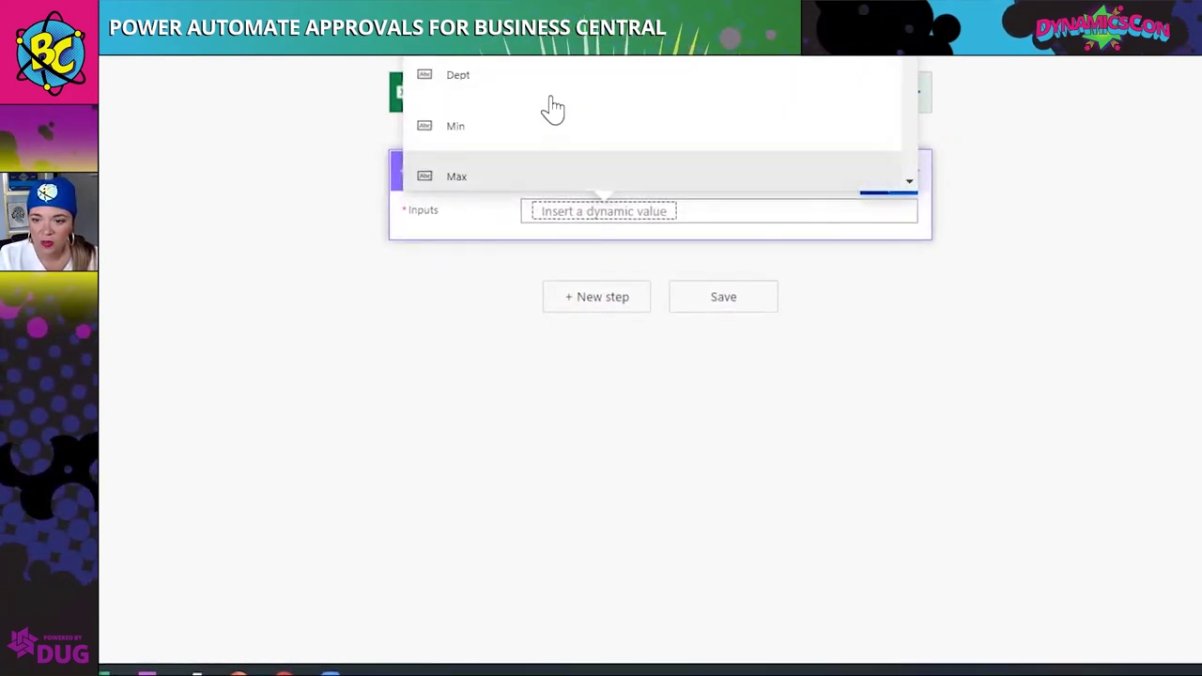
scroll(477, 116, up, 1)
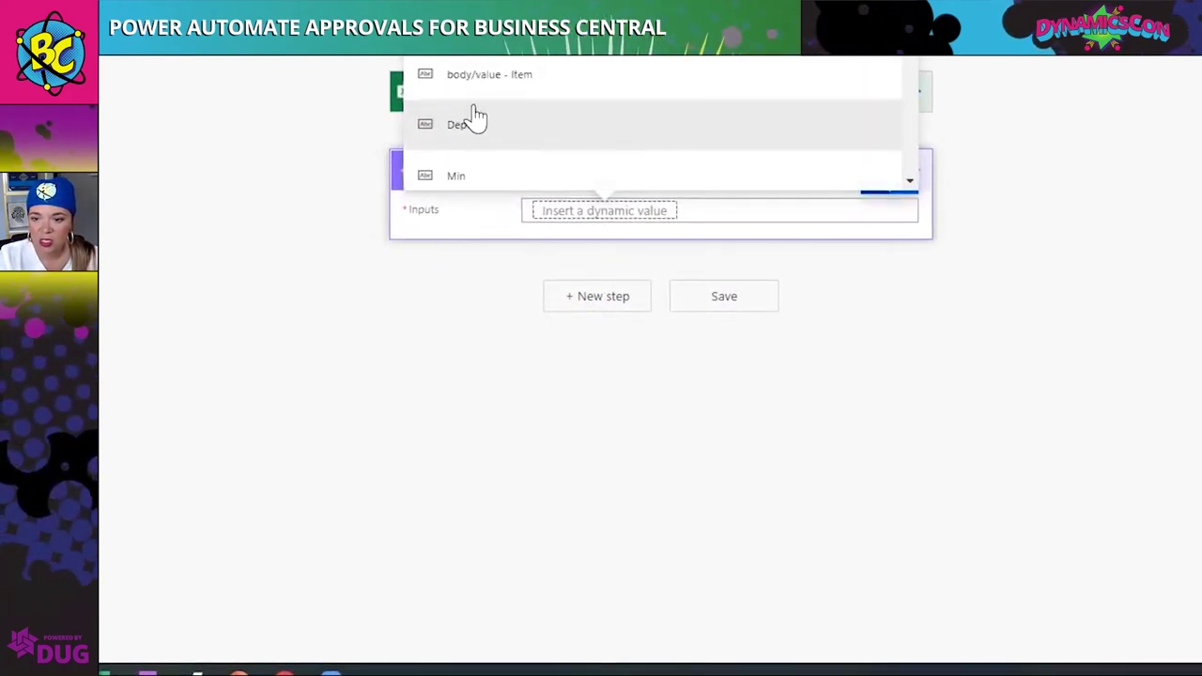
click(545, 94)
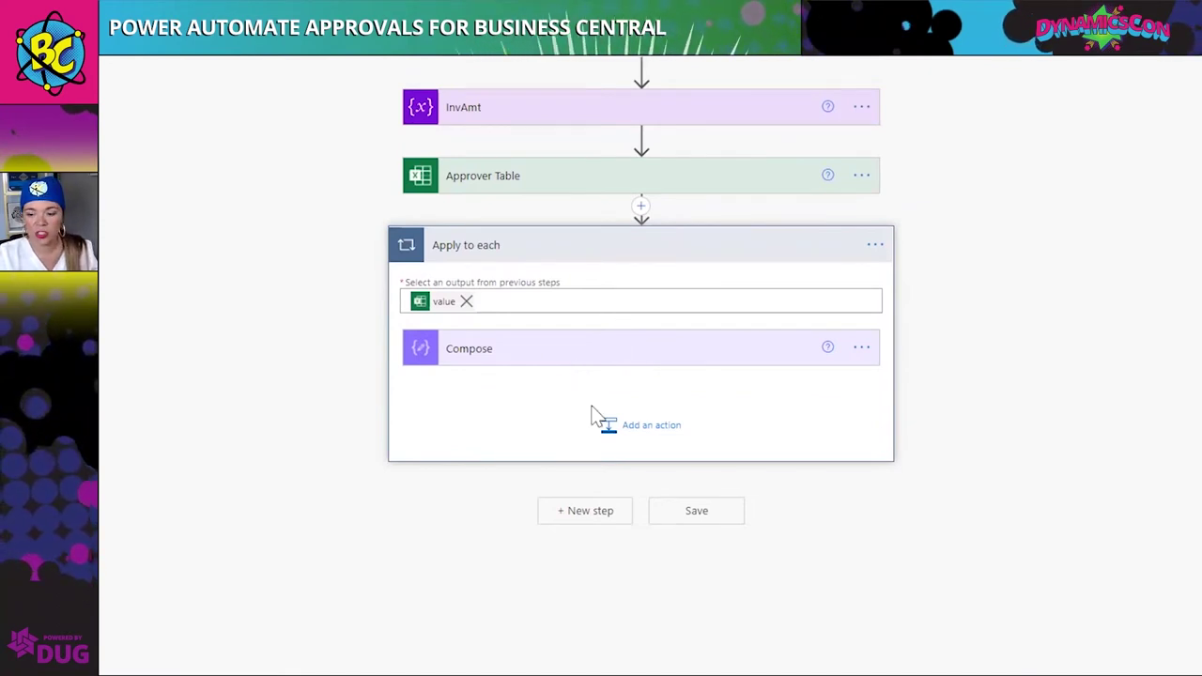
Add a Condition inside the loop testing Min is greater than InvAmt
click(639, 426)
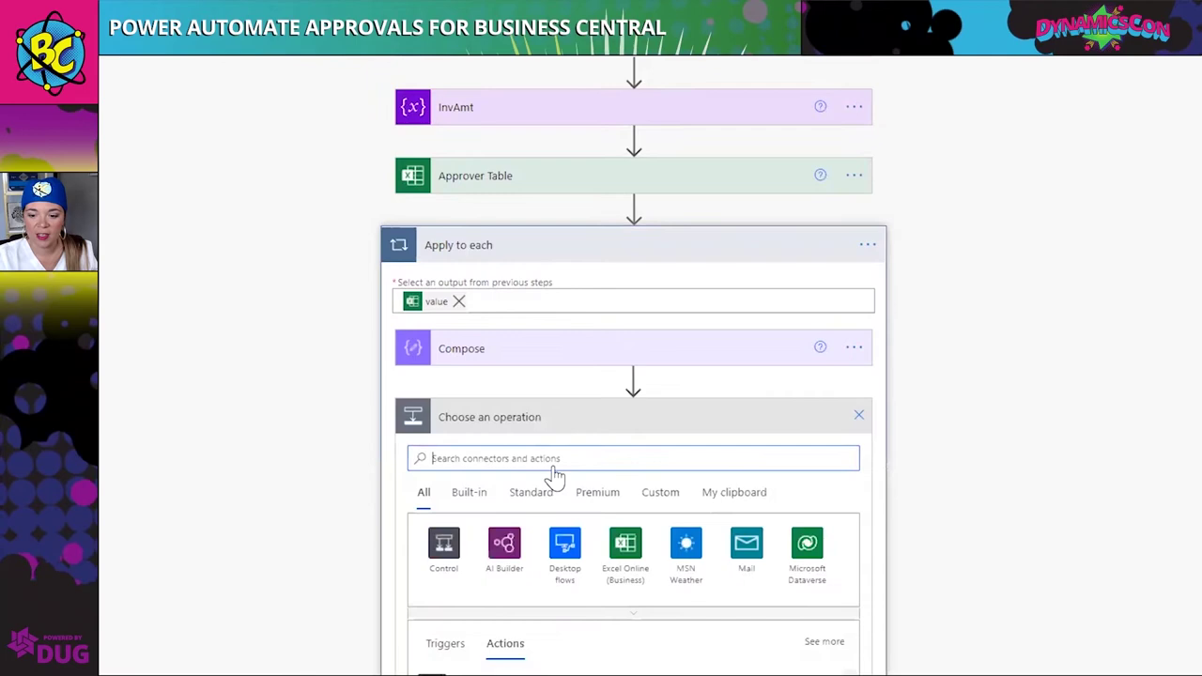
scroll(469, 338, down, 4)
click(473, 324)
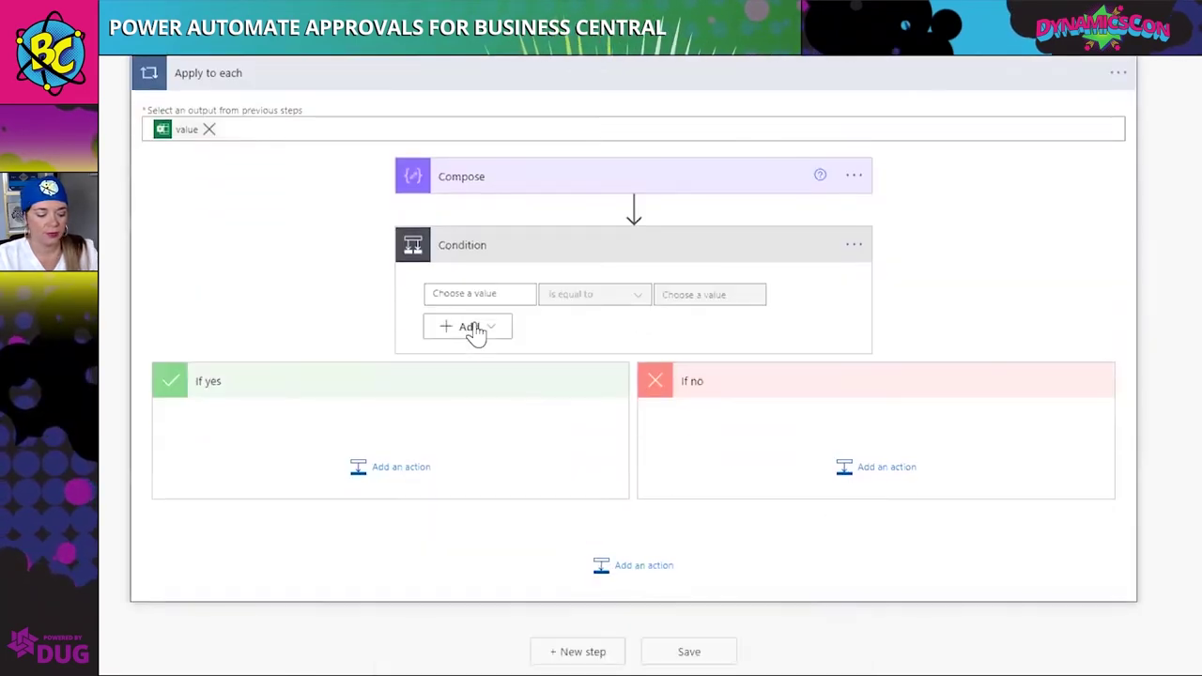
click(488, 294)
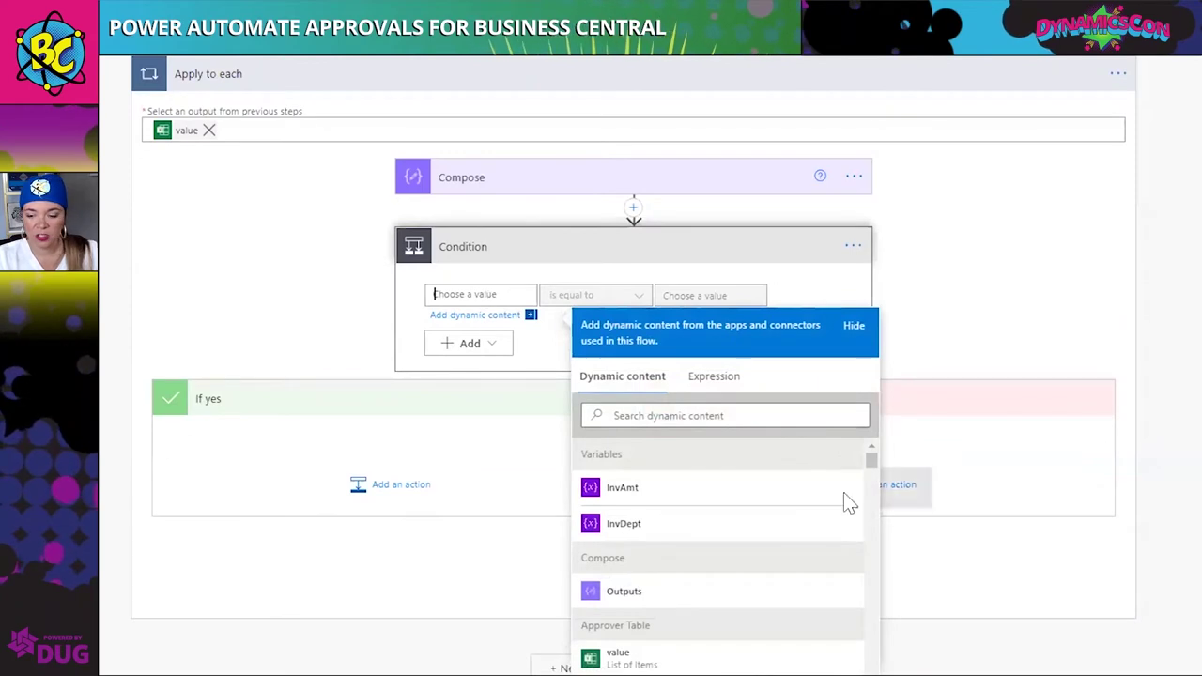
scroll(873, 505, down, 1)
scroll(714, 532, down, 2)
scroll(695, 545, down, 1)
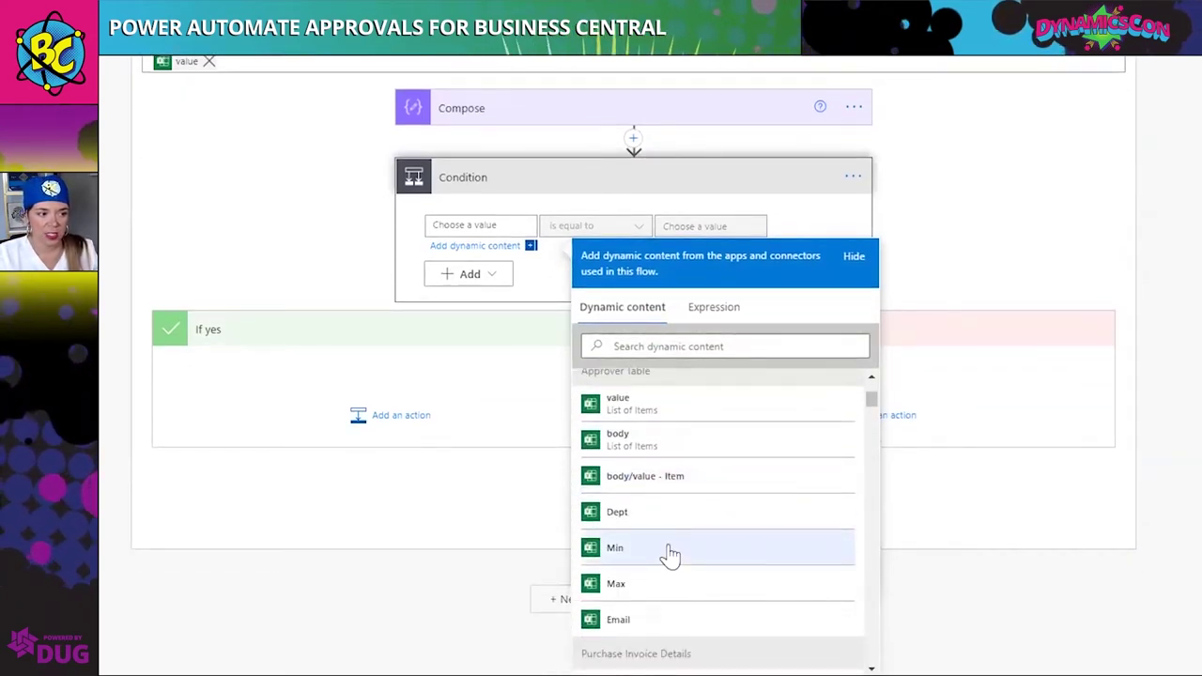
click(669, 550)
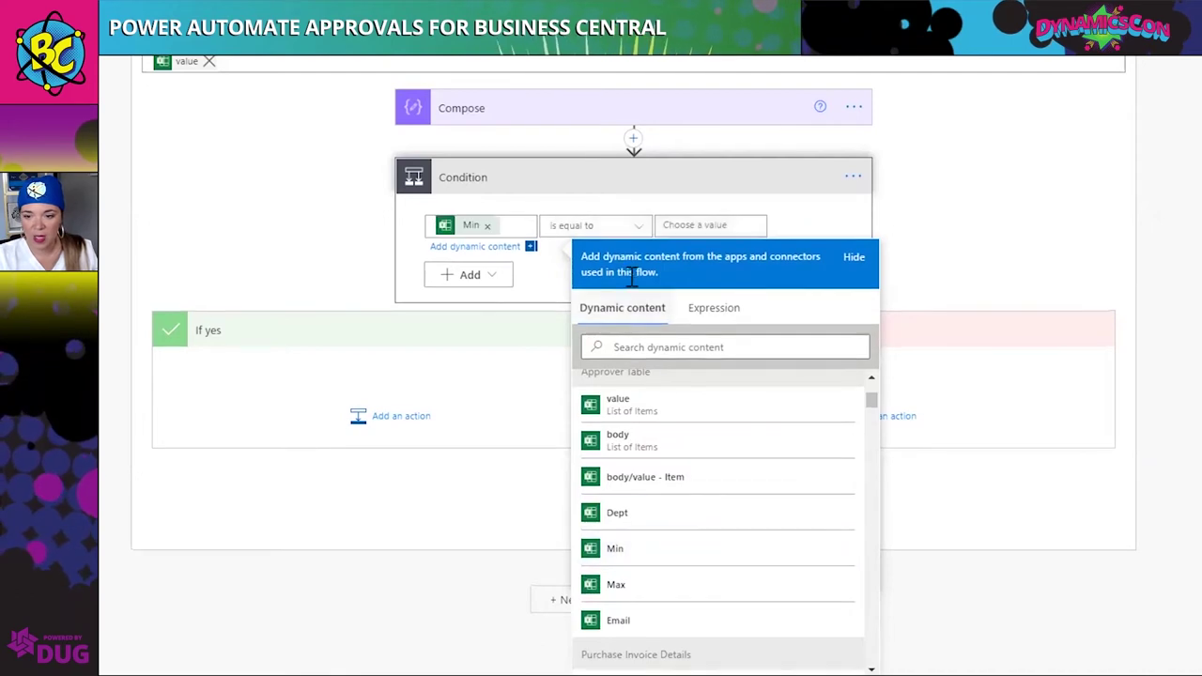
click(620, 229)
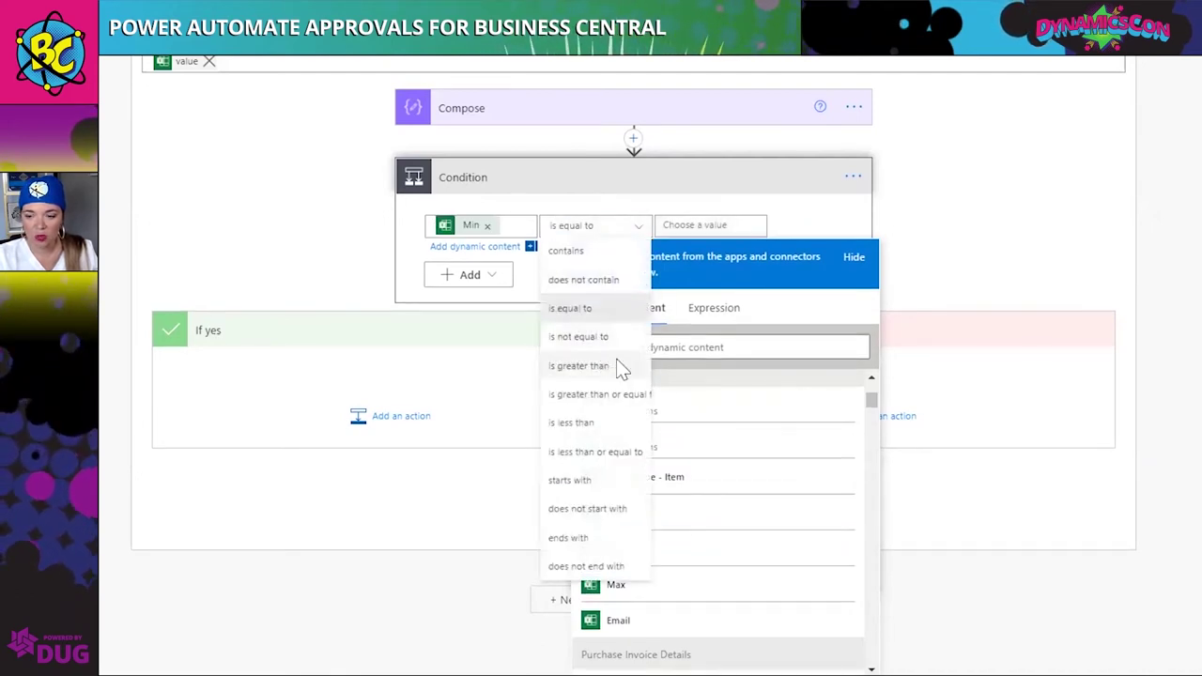
click(618, 369)
click(697, 292)
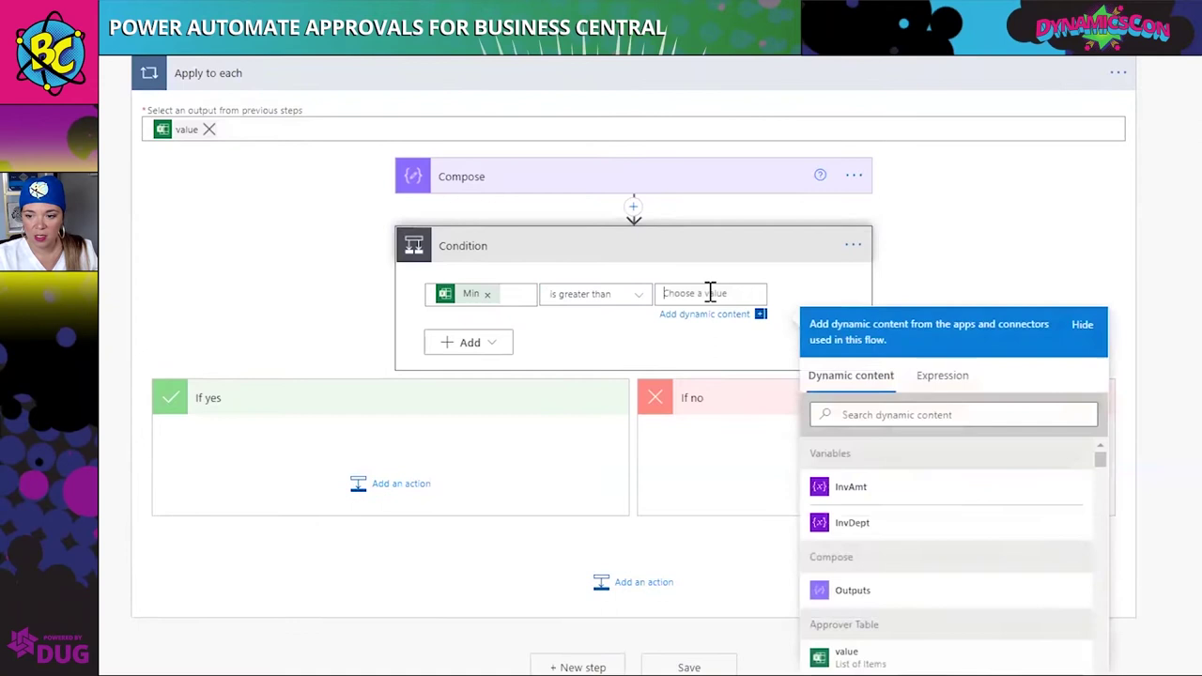
click(869, 493)
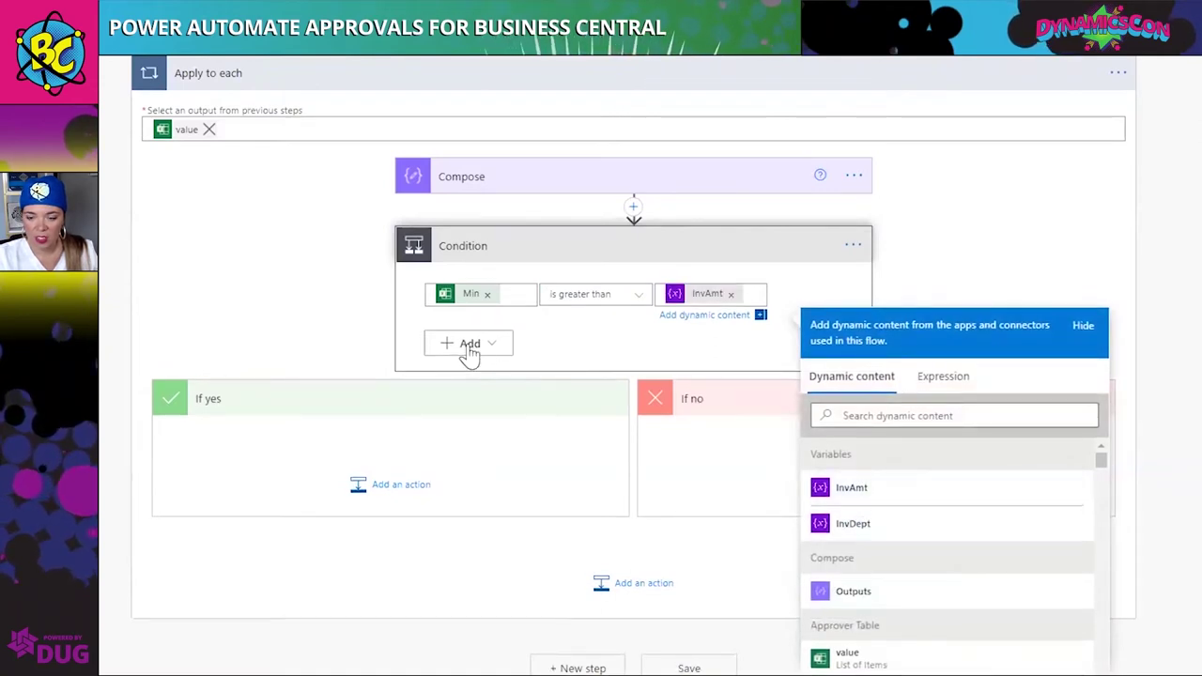
Add a second condition row: Max is less than InvAmt
click(470, 344)
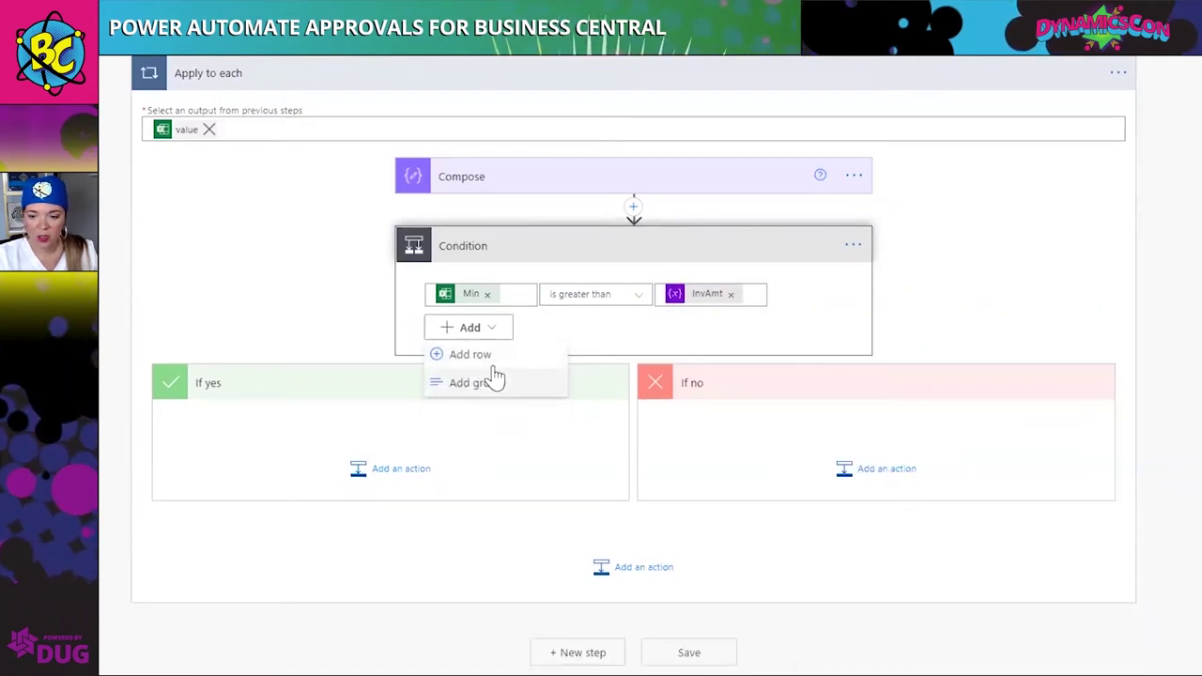
click(496, 361)
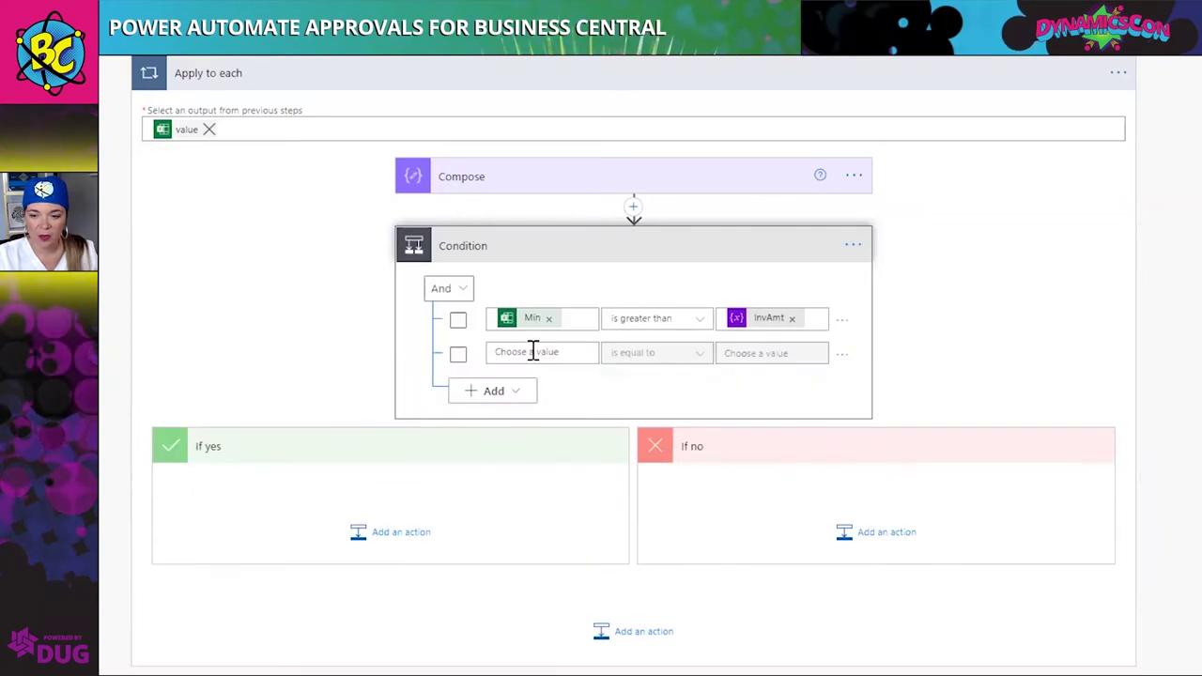
click(535, 352)
scroll(706, 622, down, 3)
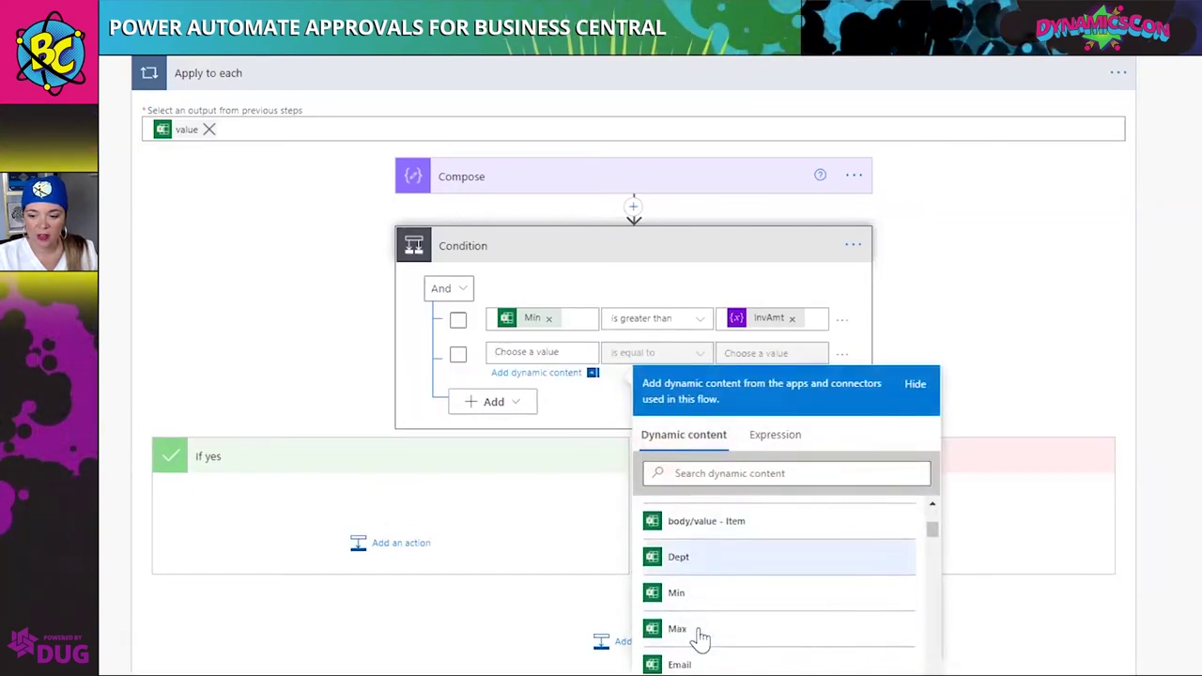
click(704, 625)
click(690, 357)
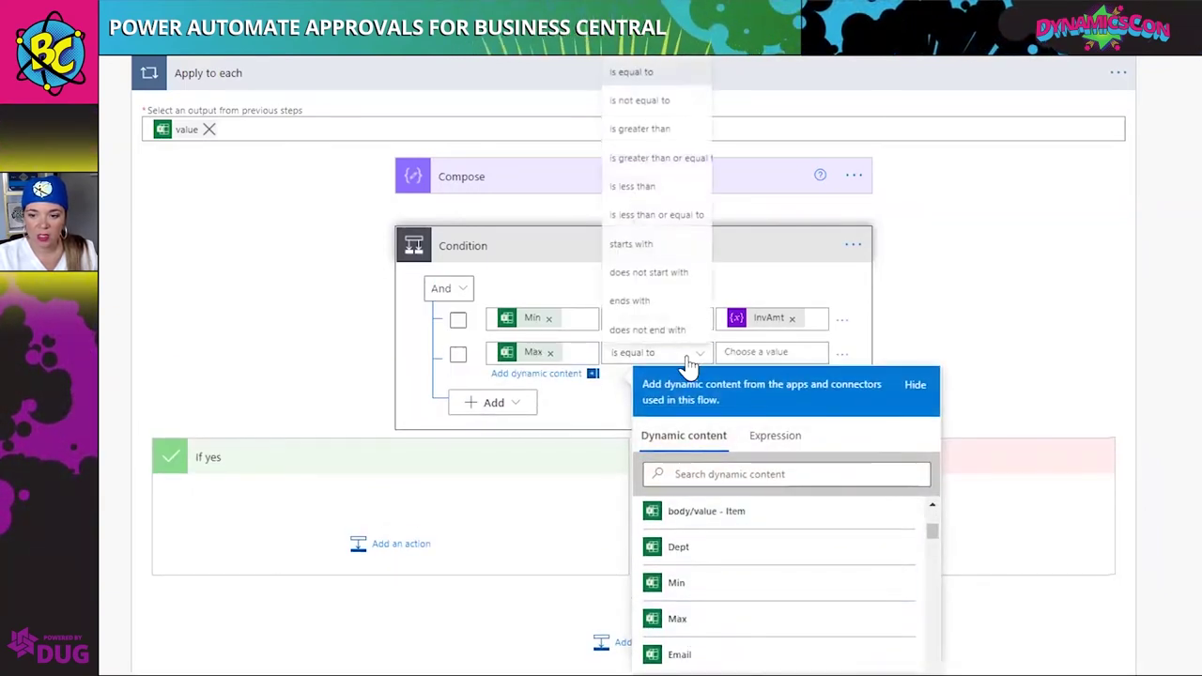
click(663, 188)
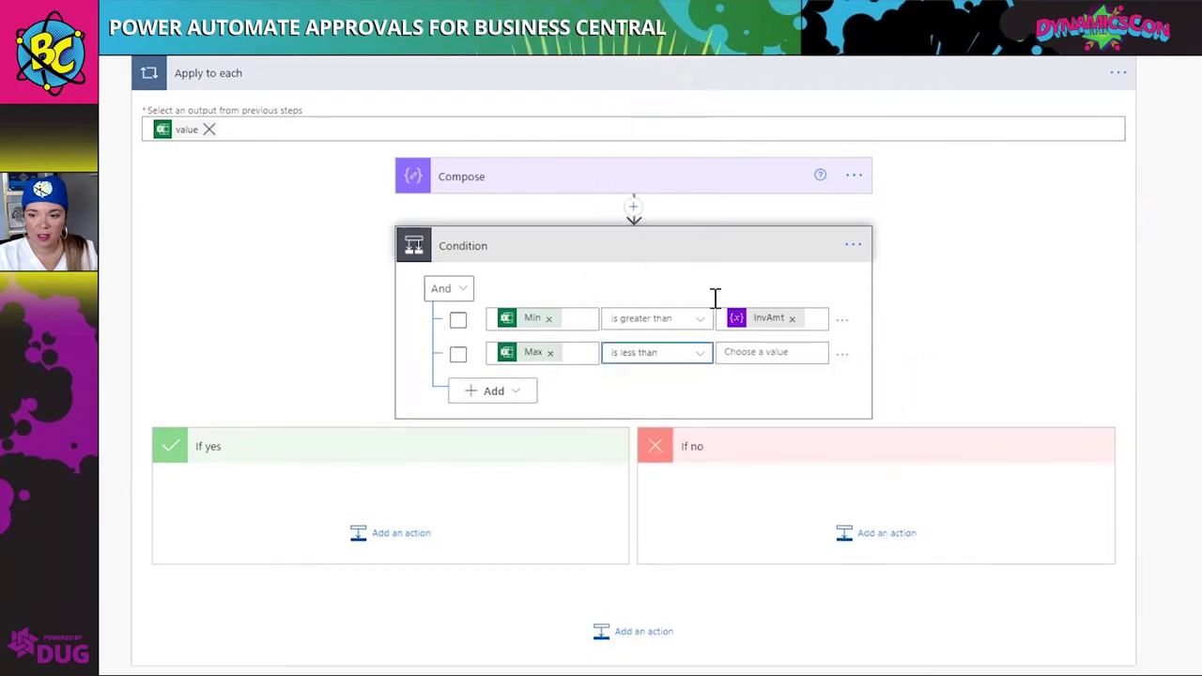
click(741, 351)
click(952, 551)
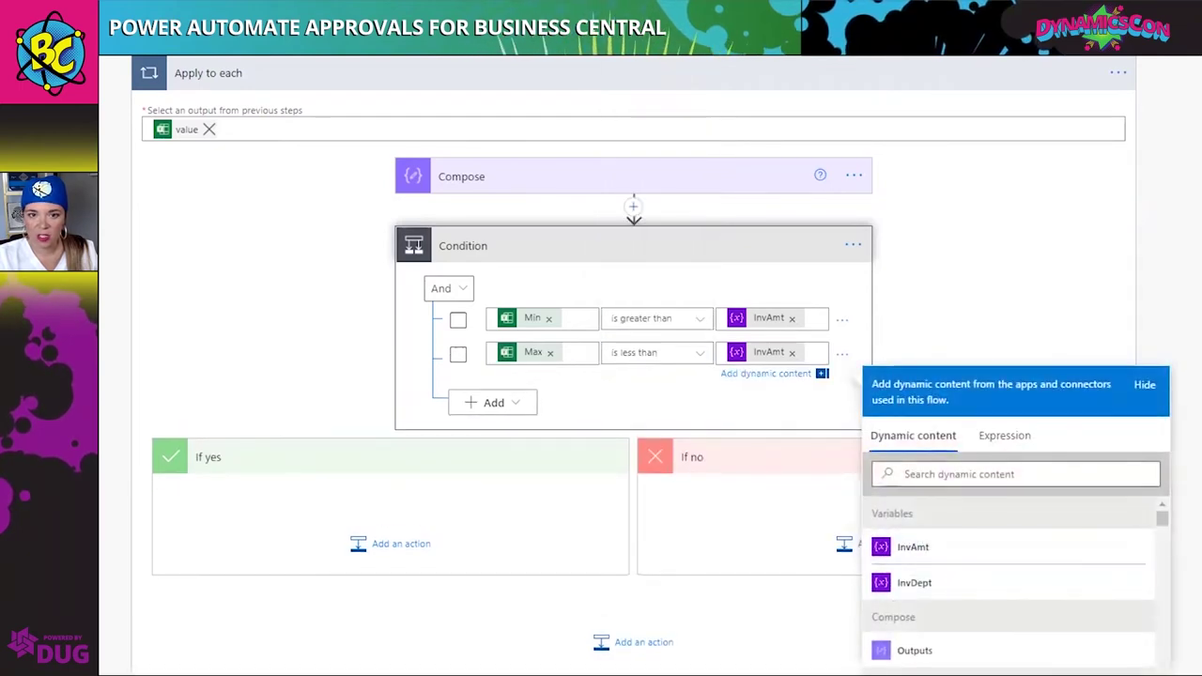
key(alt+Tab)
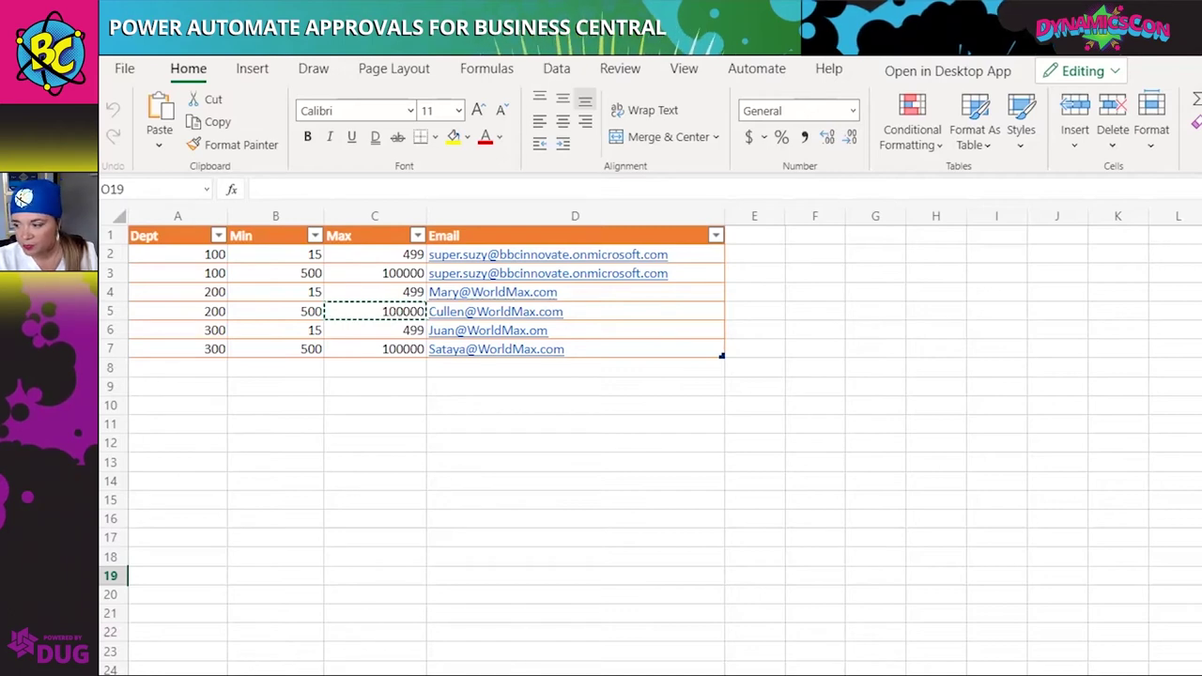
Return to the flow editor and scroll to the condition's empty yes/no branches
key(alt+Tab)
scroll(679, 390, down, 1)
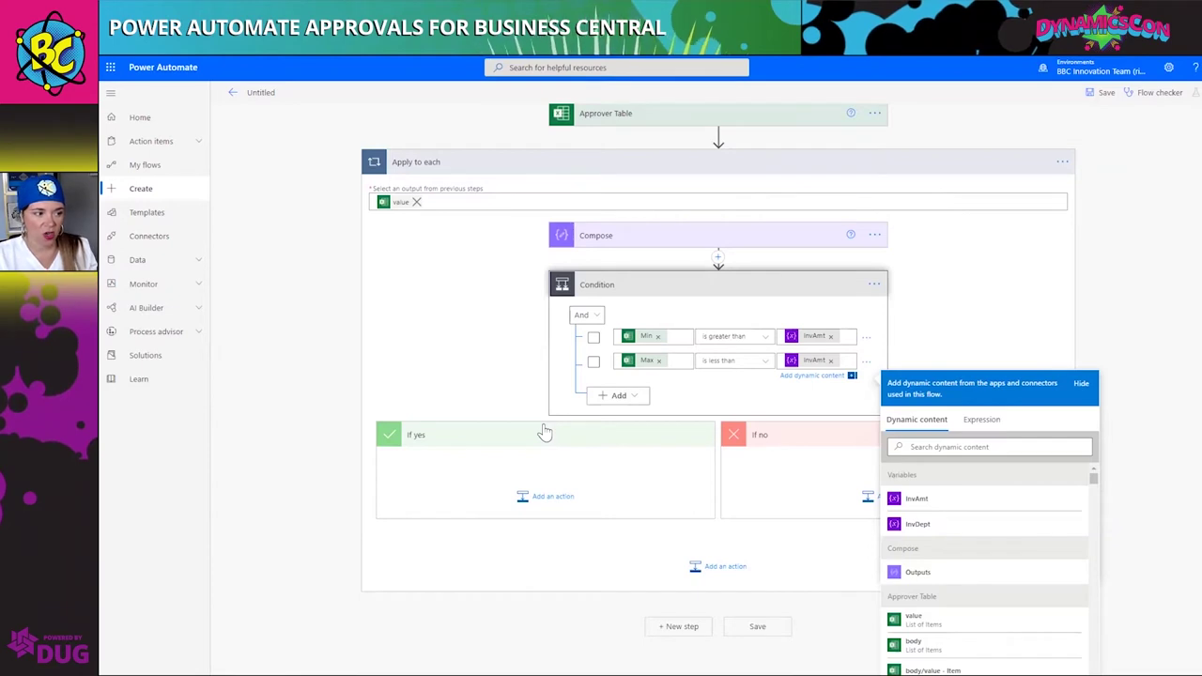
Add a Compose 2 action under If yes whose Inputs is the approver's Email
scroll(518, 384, down, 1)
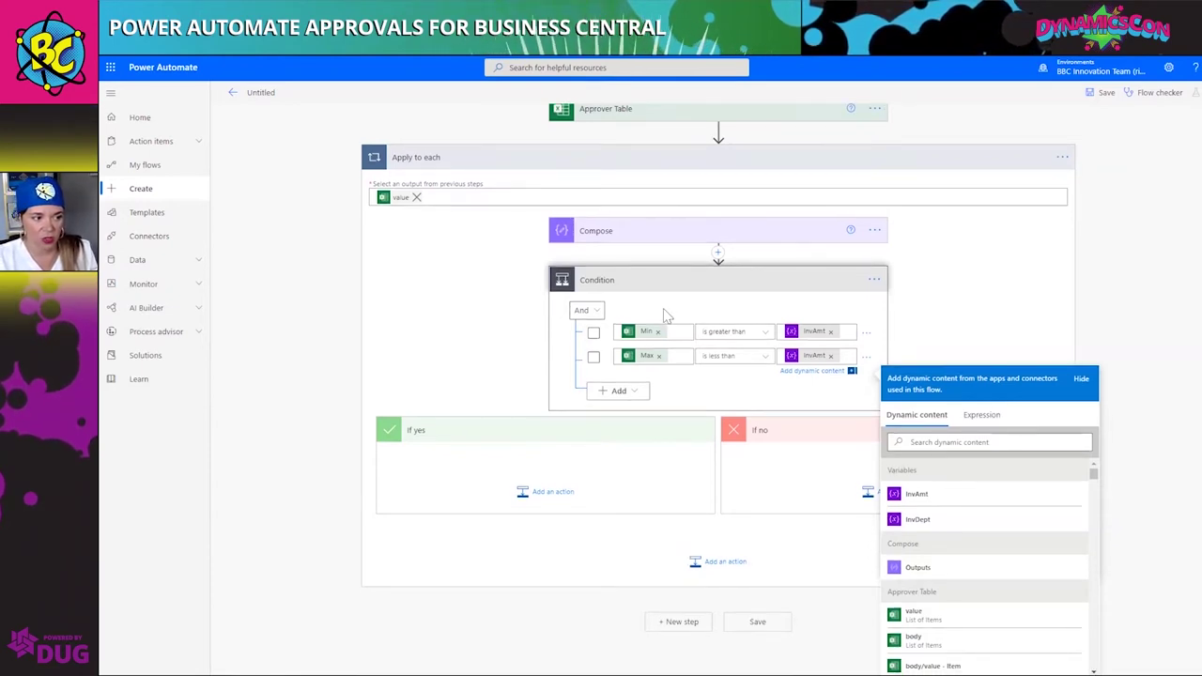
click(542, 493)
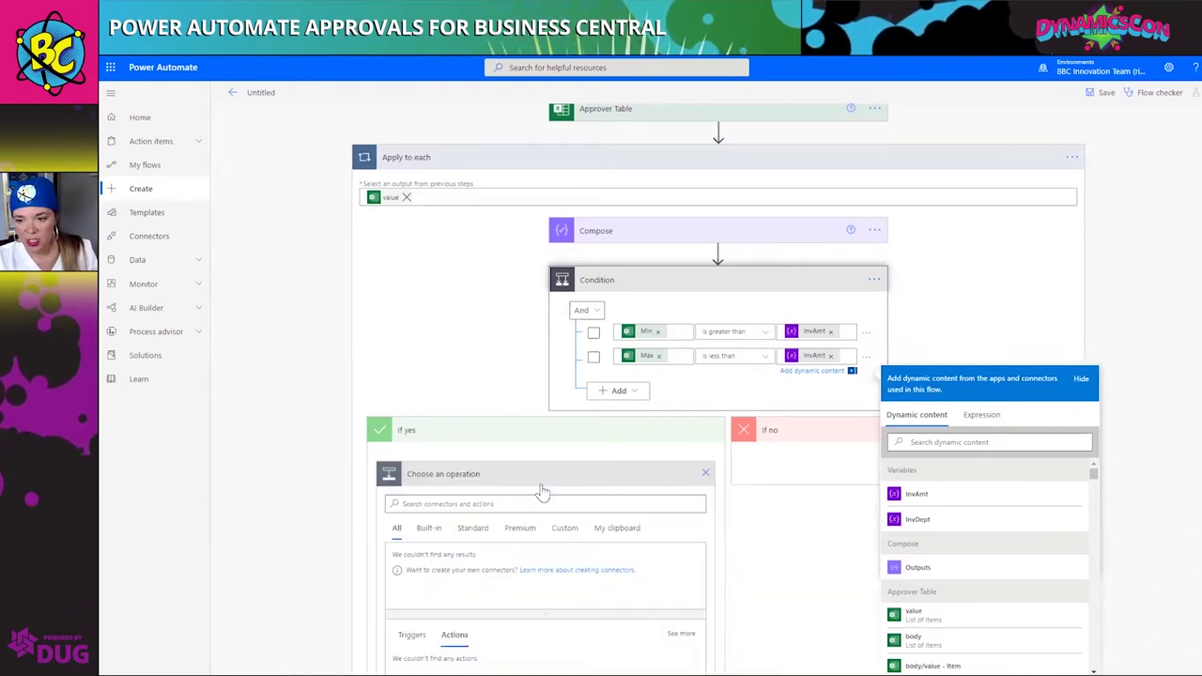
text(conpose)
scroll(535, 512, down, 2)
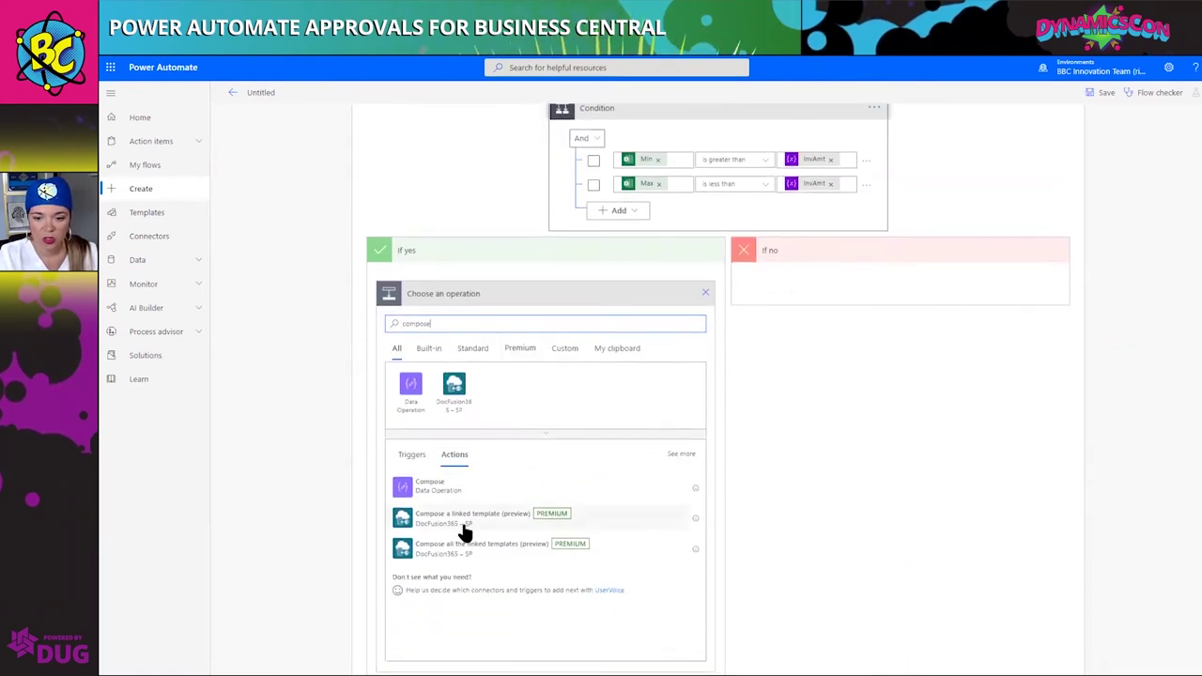
click(447, 498)
click(341, 391)
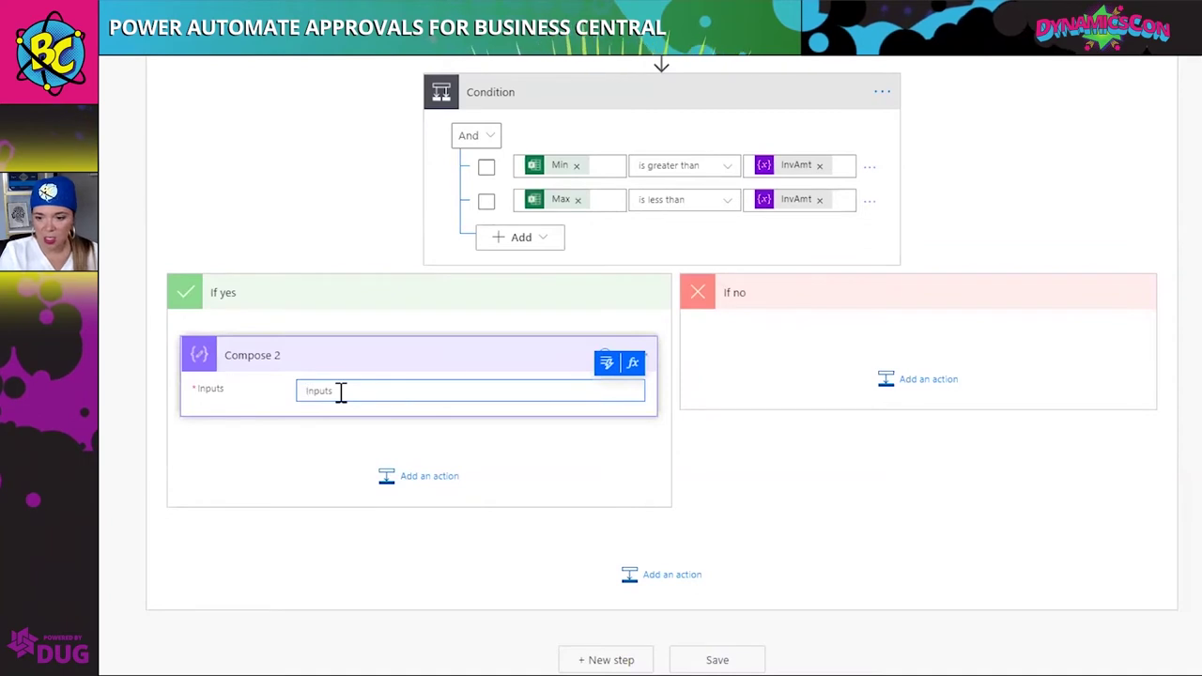
click(606, 363)
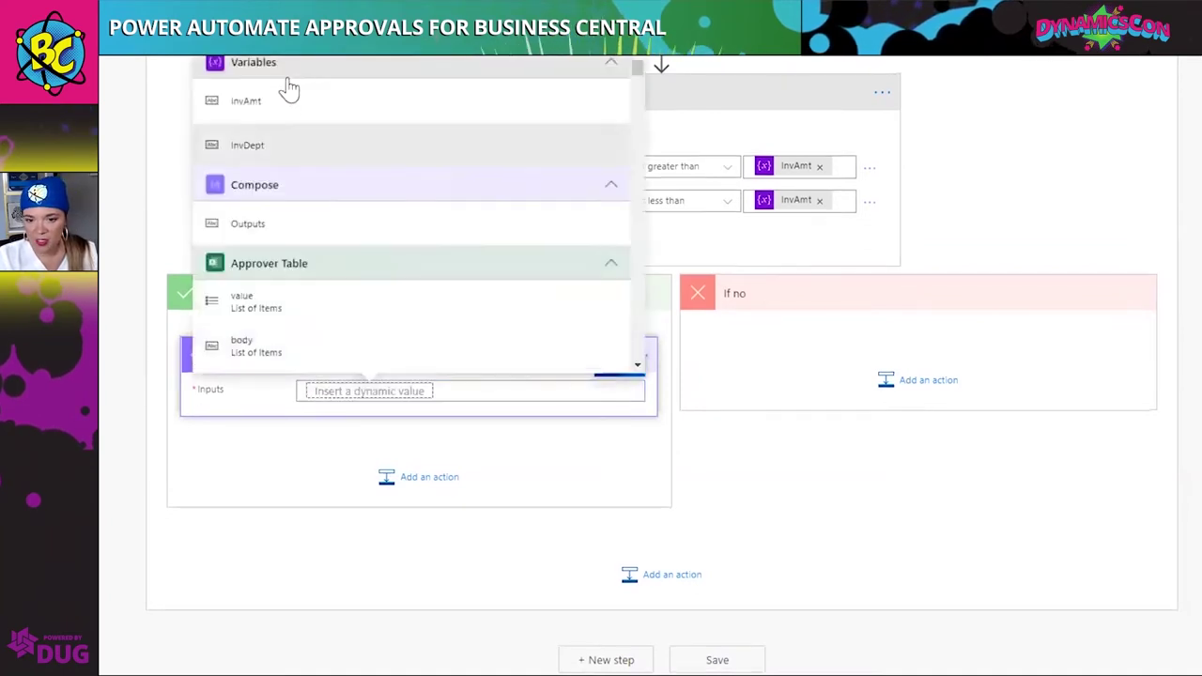
scroll(292, 329, down, 5)
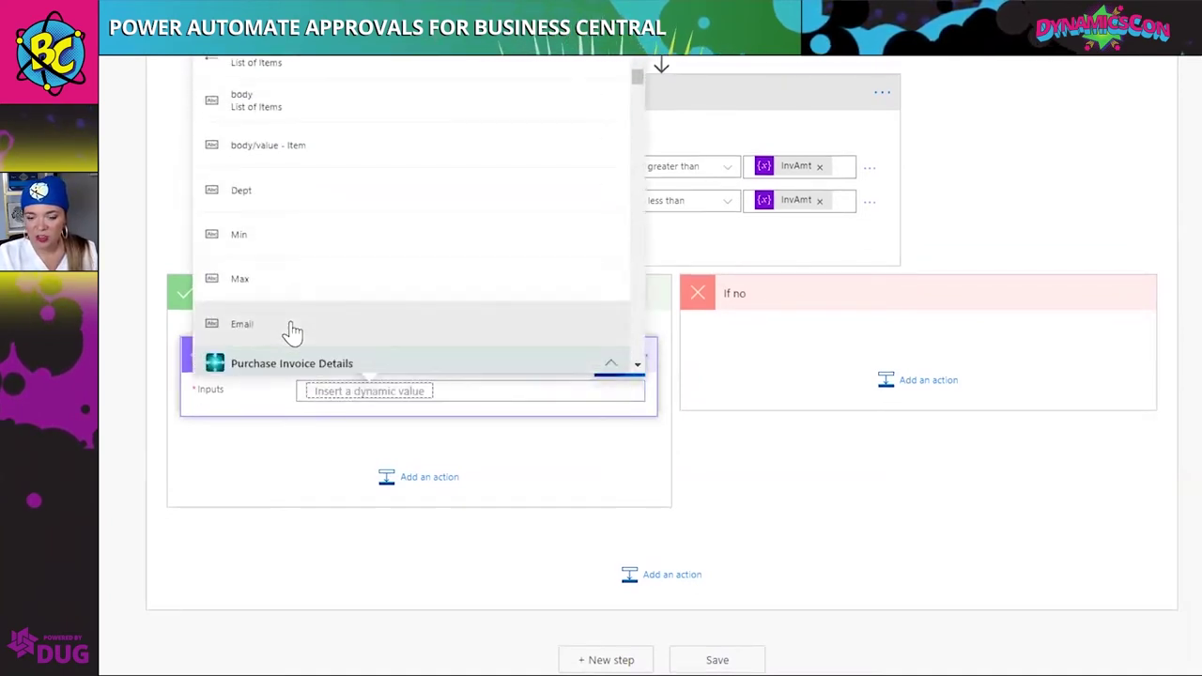
click(243, 324)
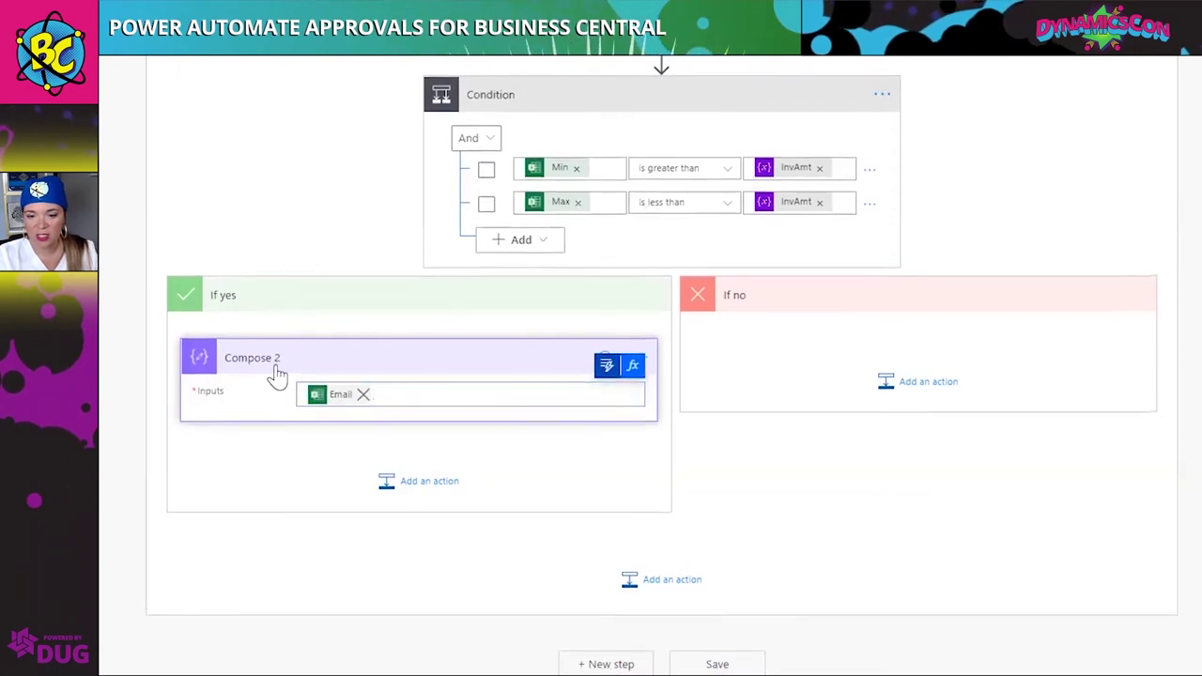
click(275, 367)
Rename the Compose 2 step to 'Email'
click(268, 404)
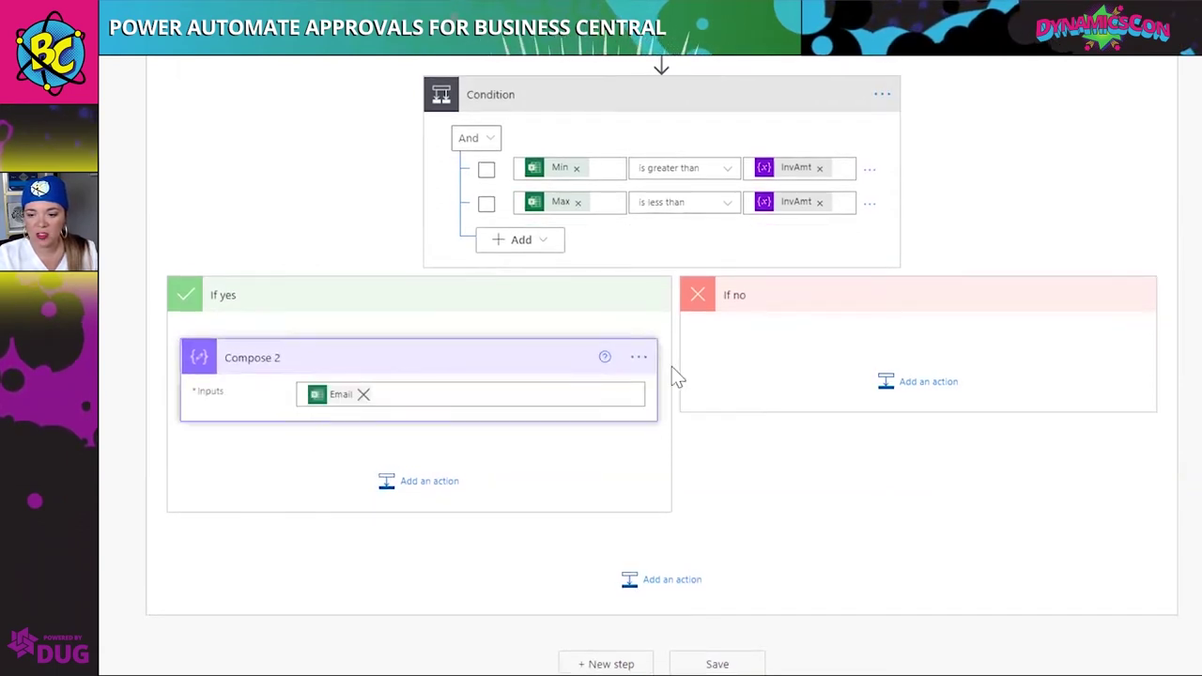
click(639, 359)
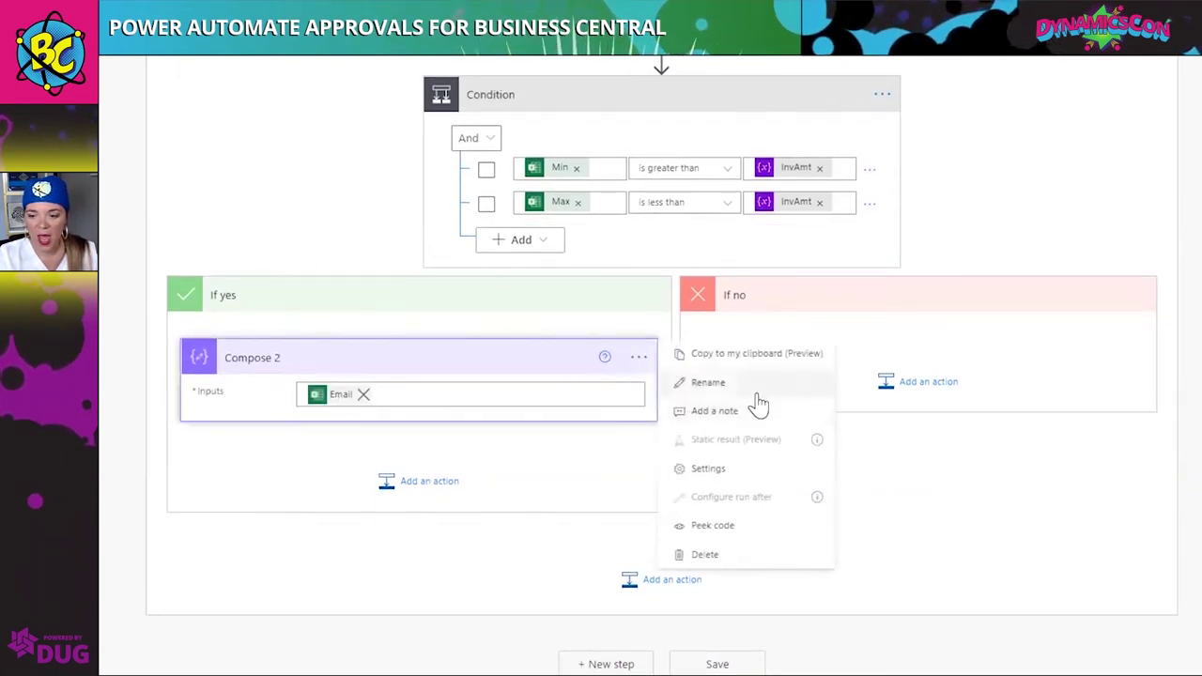
text(Email)
Add an Approvals 'Start and wait for an approval' action after Email
click(431, 482)
text(approv)
scroll(300, 461, down, 2)
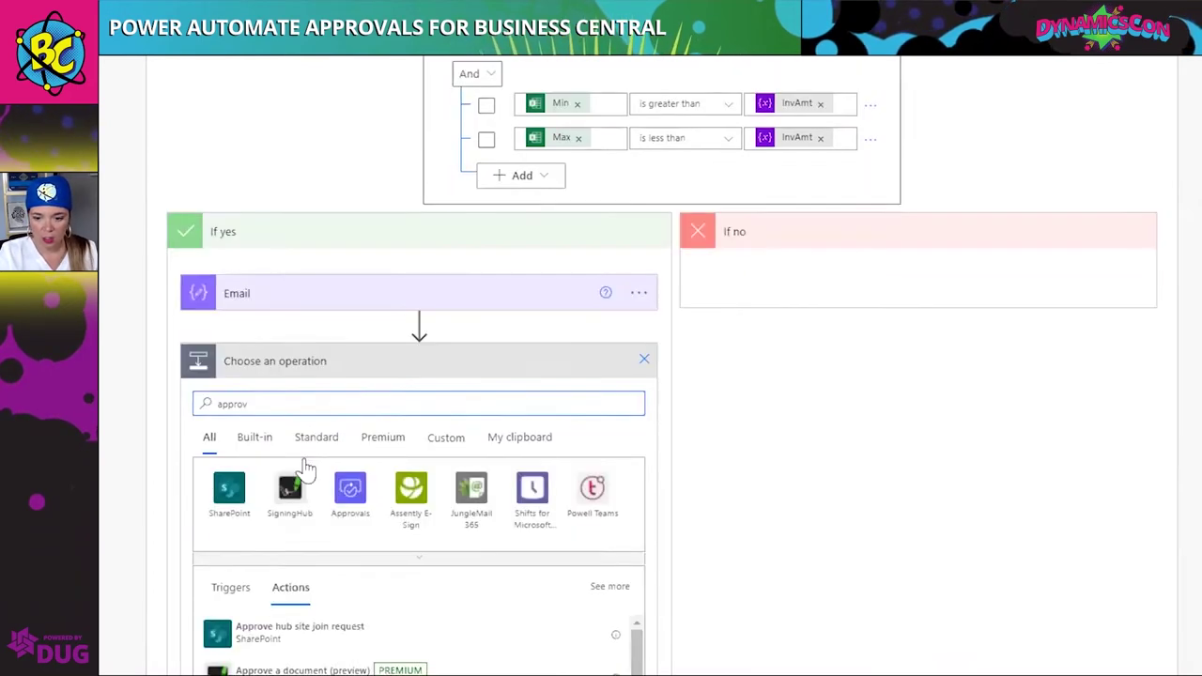
click(342, 437)
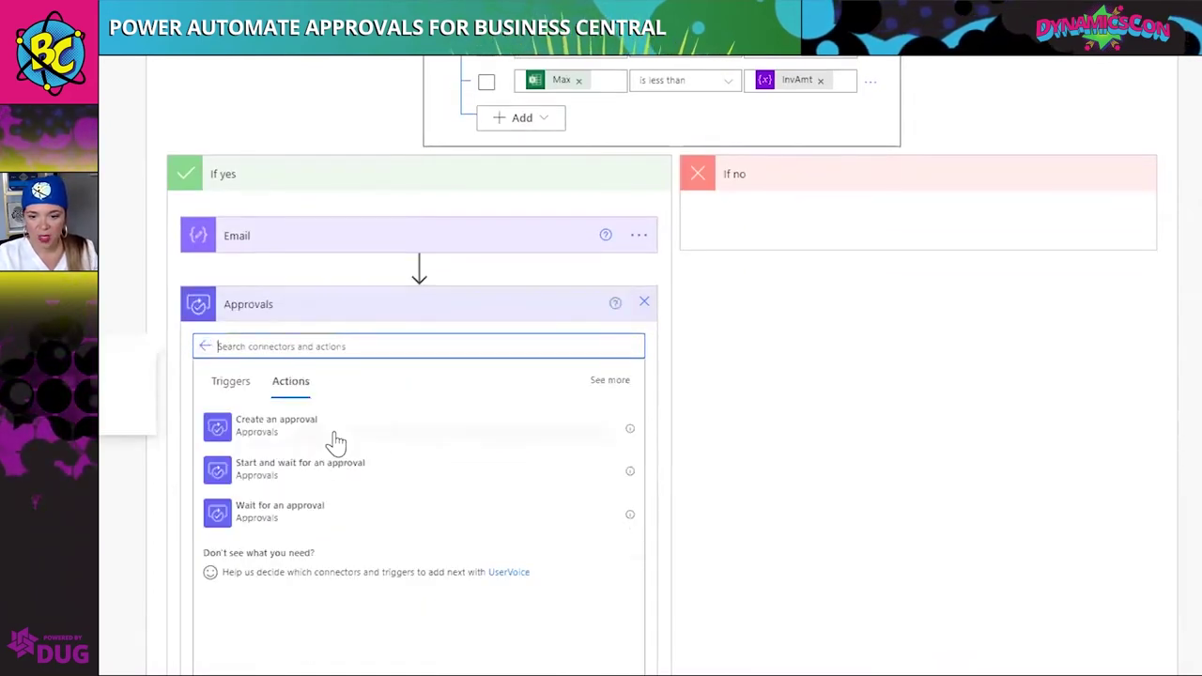
scroll(336, 443, down, 2)
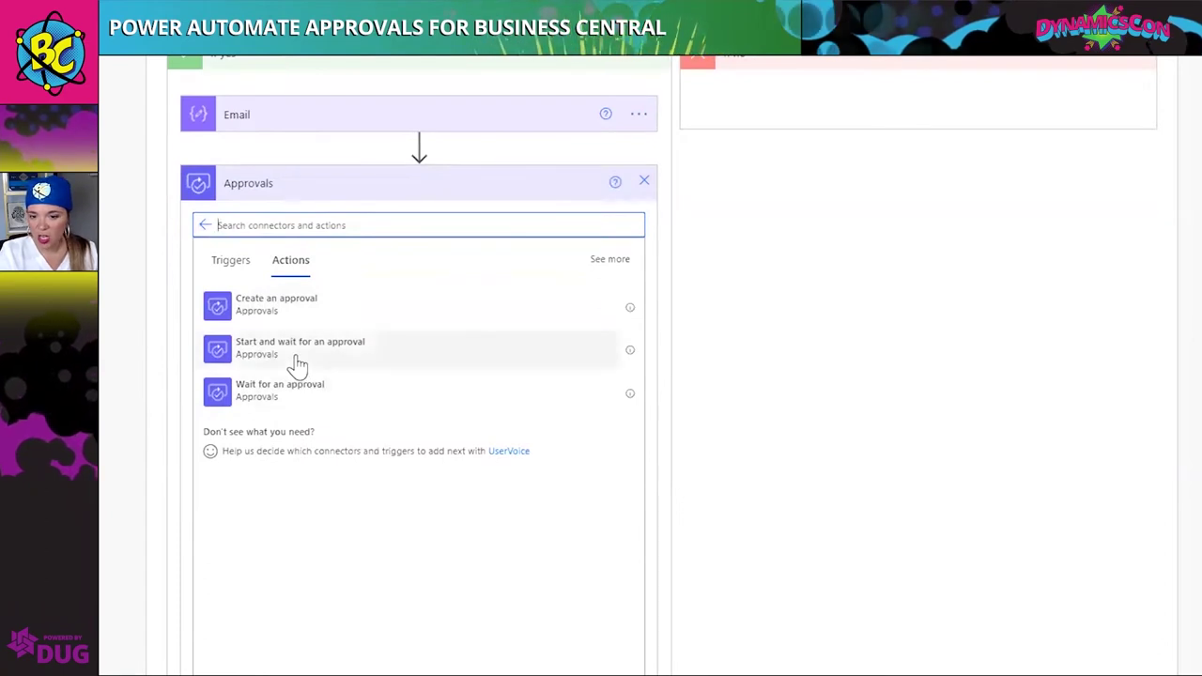
click(297, 365)
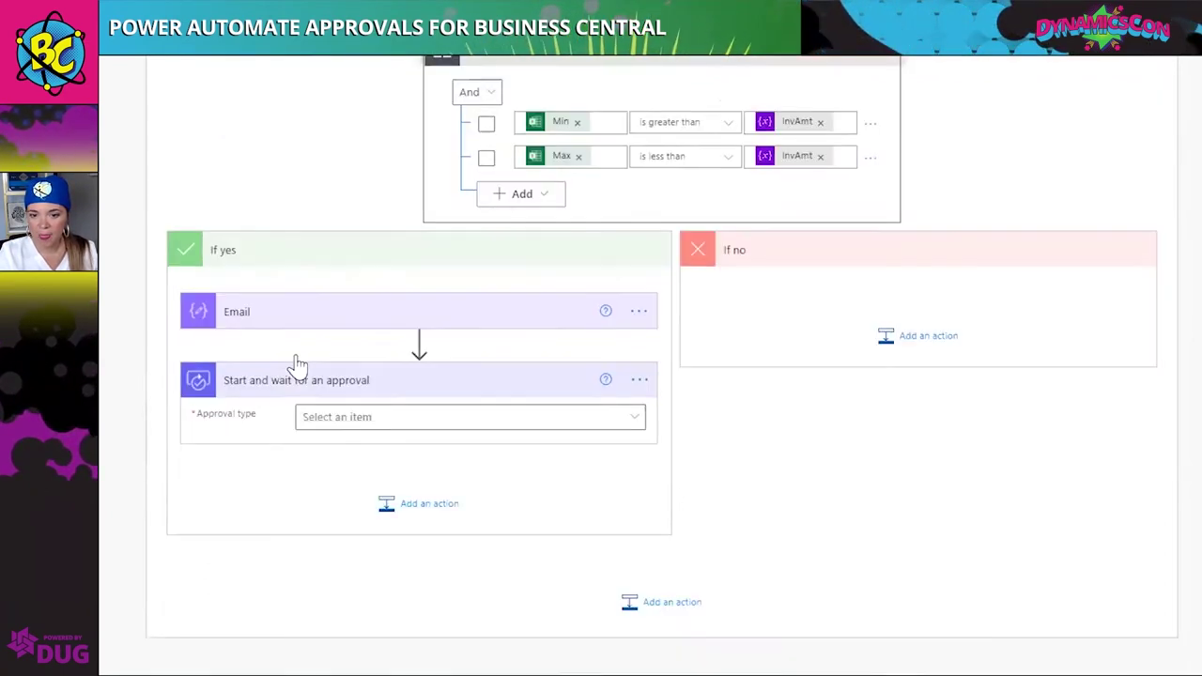
Set the approval type to Approve/Reject - First to respond and title 'Invoice Approval Needed-'
click(353, 395)
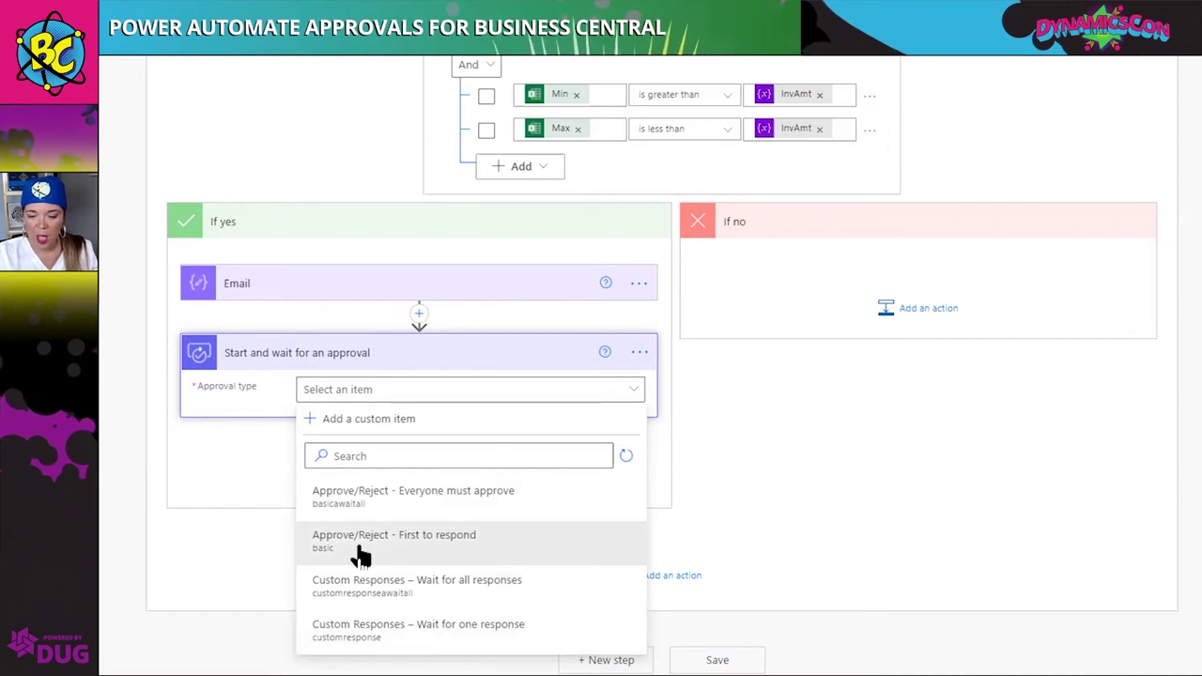
click(397, 542)
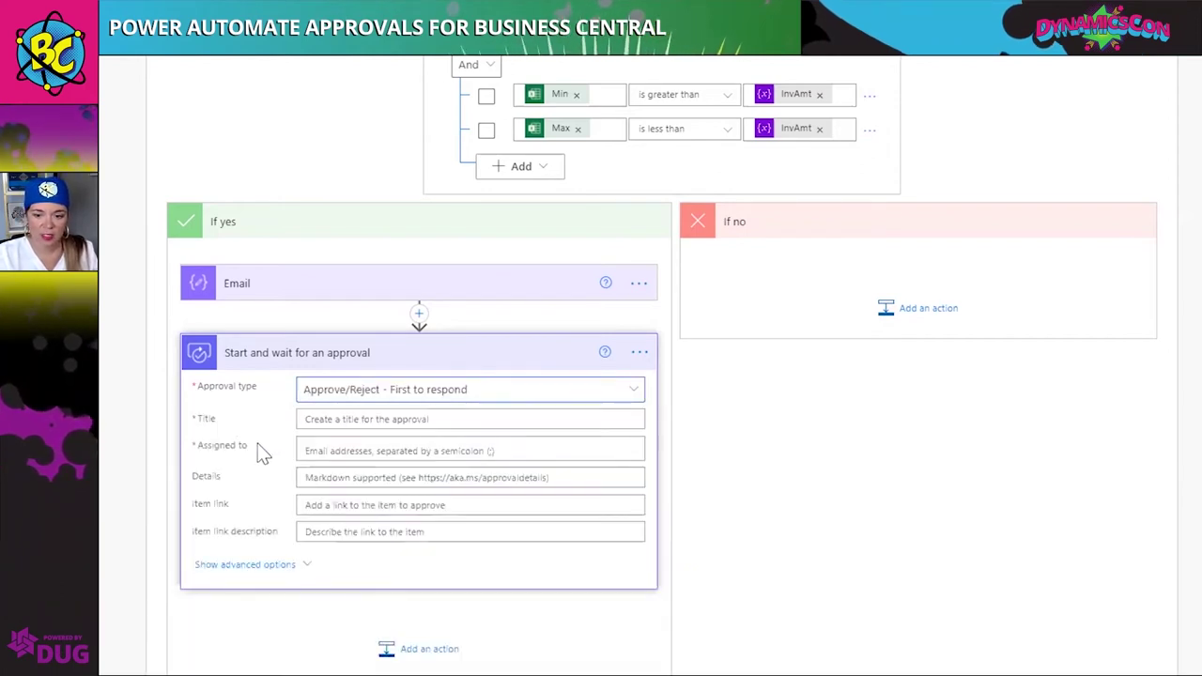
scroll(239, 438, down, 2)
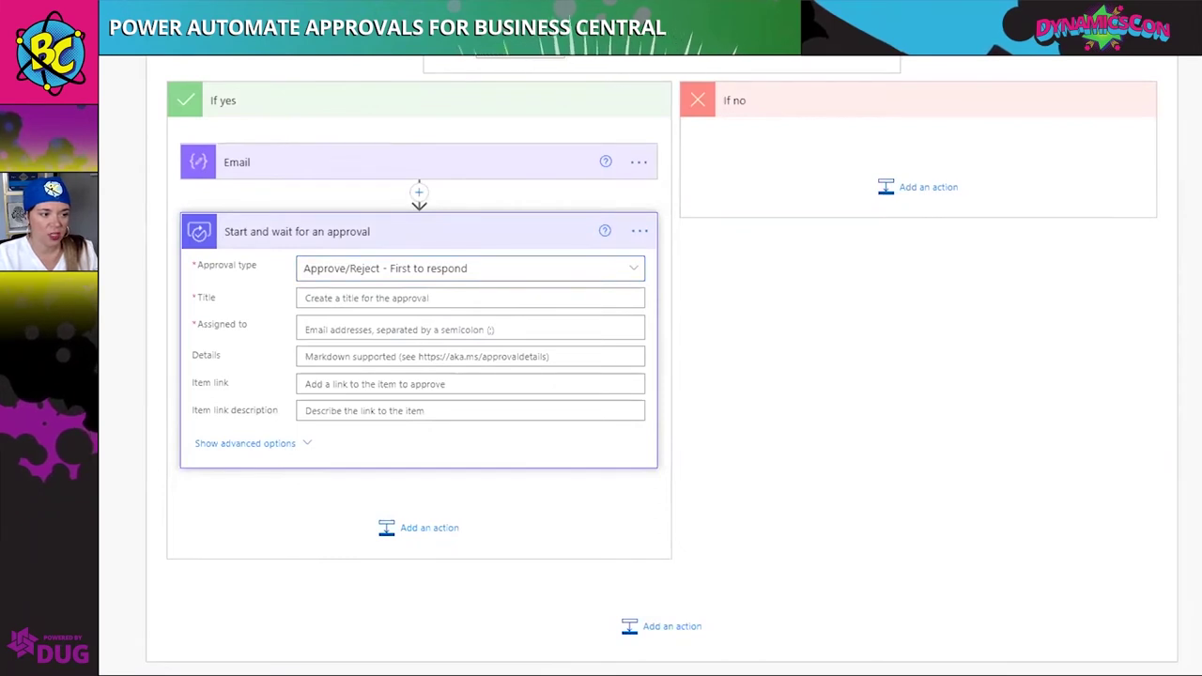
click(328, 299)
text(Invoice Approval Needed-)
Append Vendor Invoice No., a '-', and Buy-from Vendor Name to the title
click(606, 275)
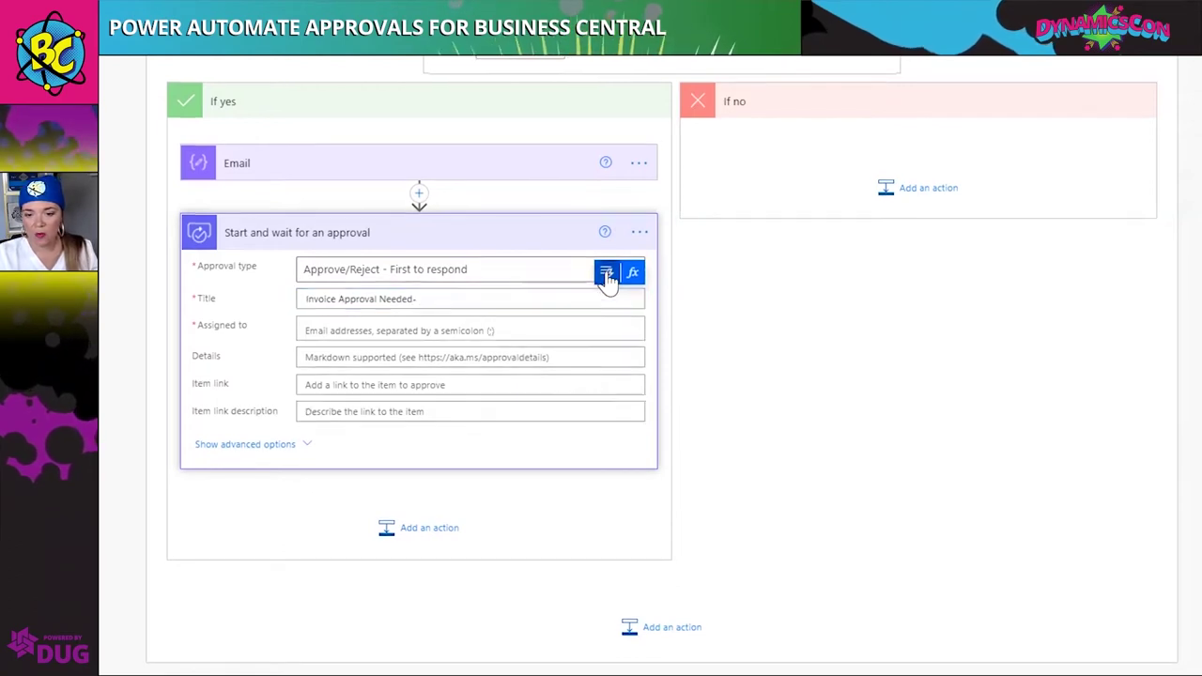
scroll(318, 395, down, 3)
text(vendor)
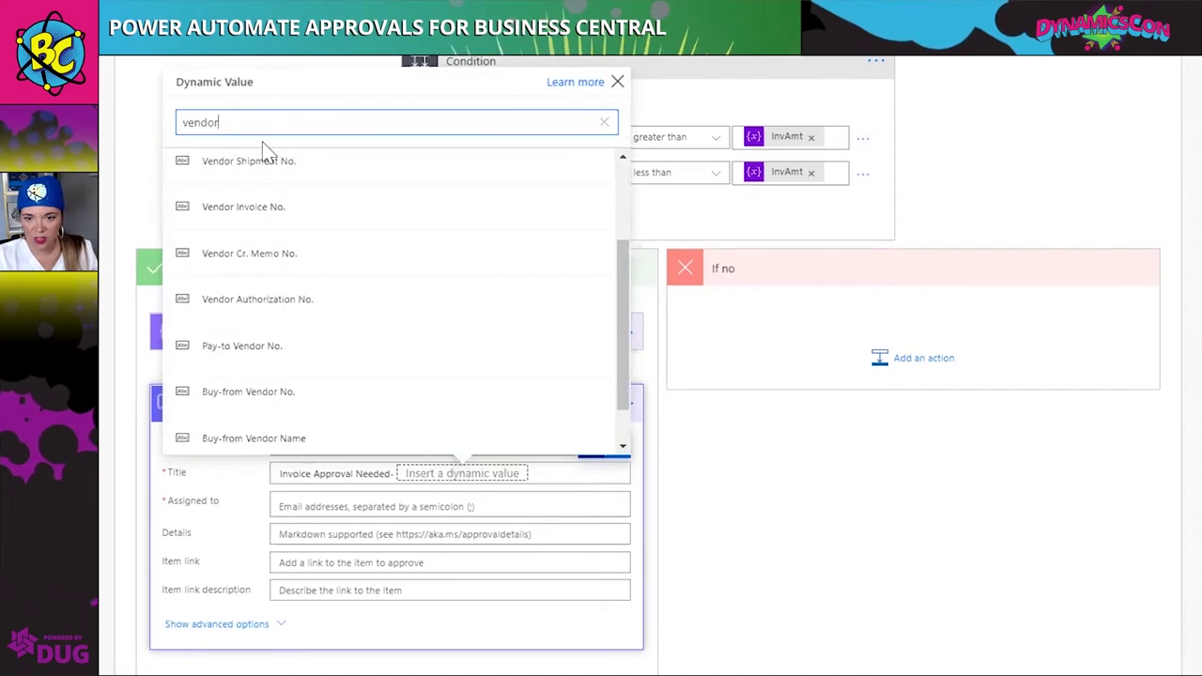
click(328, 221)
text(-)
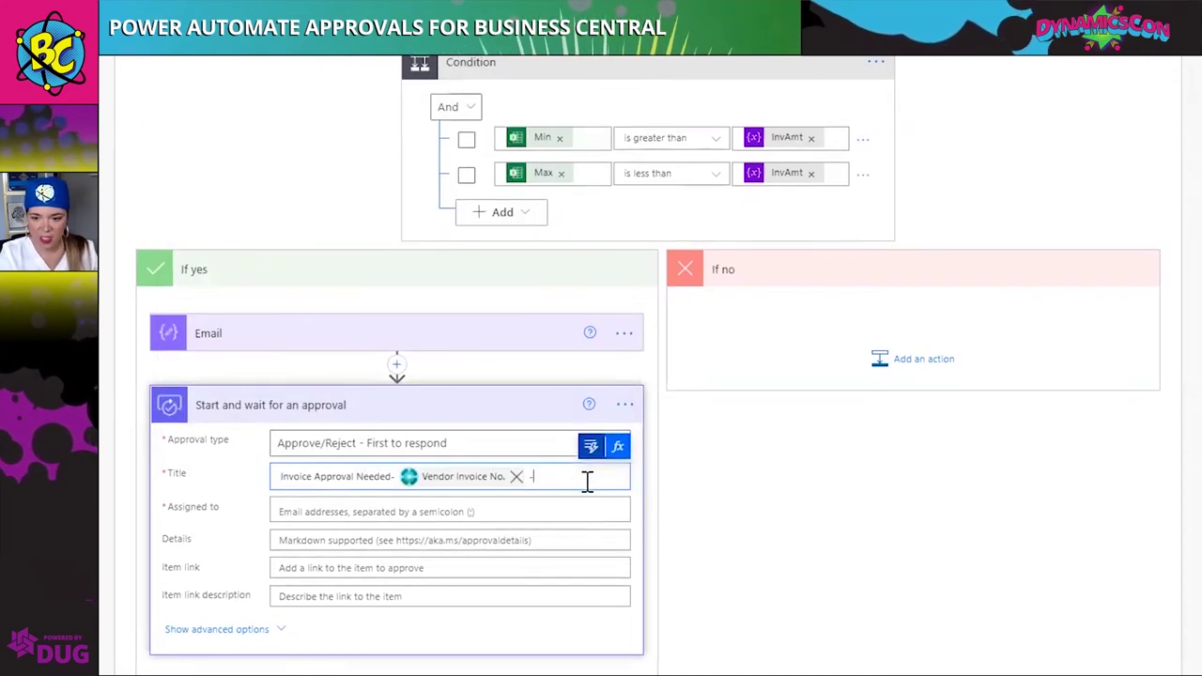
click(591, 448)
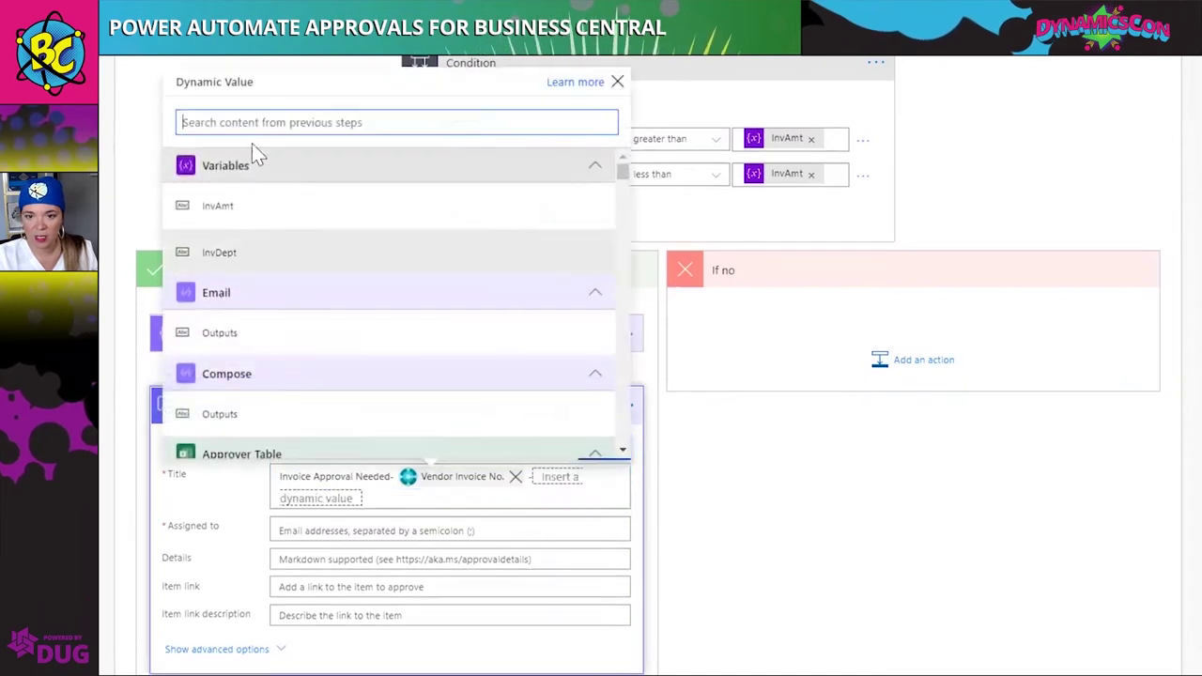
text(buy)
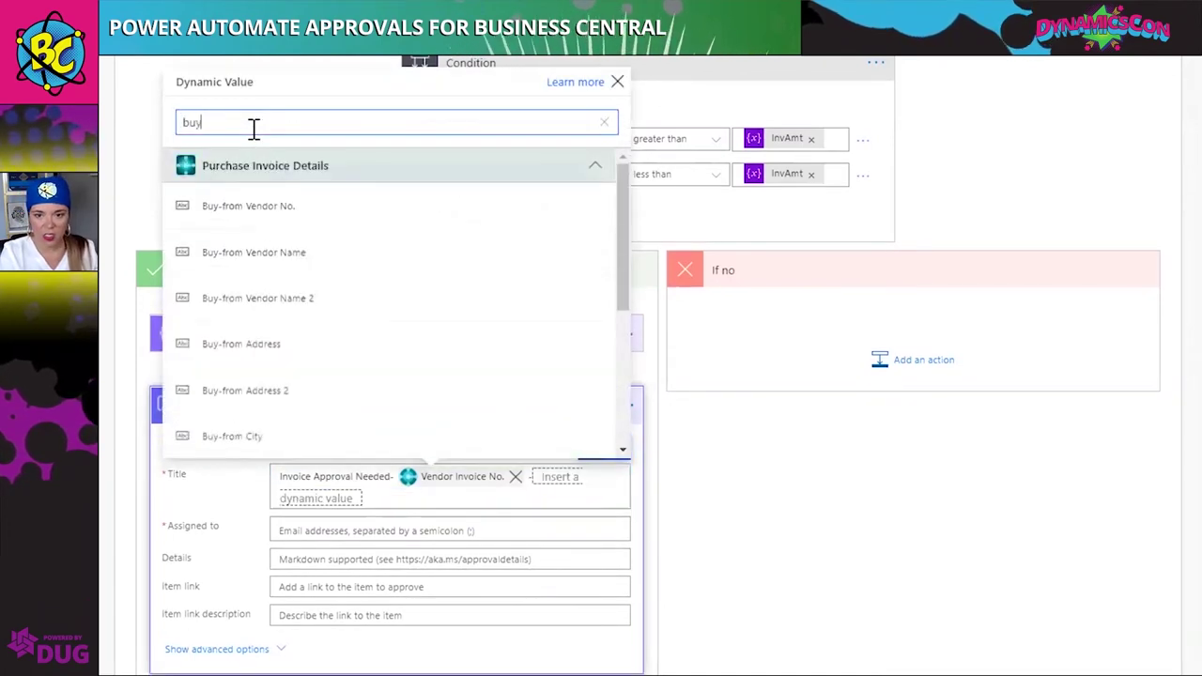
click(395, 263)
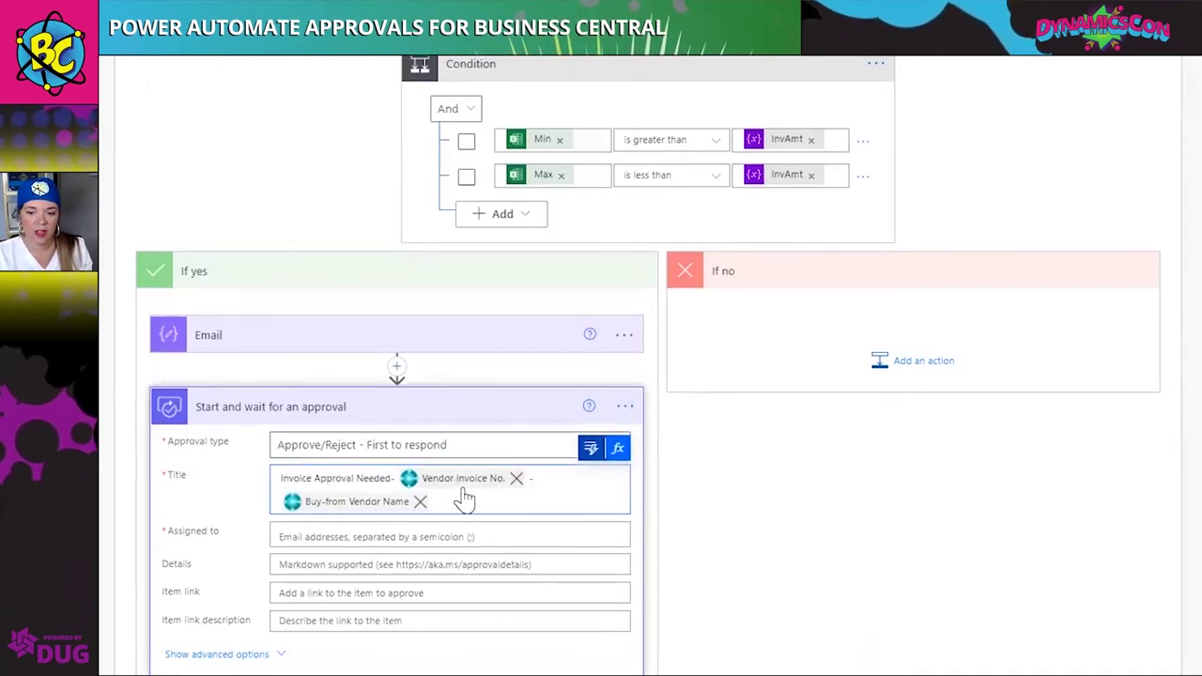
Assign the approval to the Email step's output and paste the review-and-comment message into Details
click(362, 537)
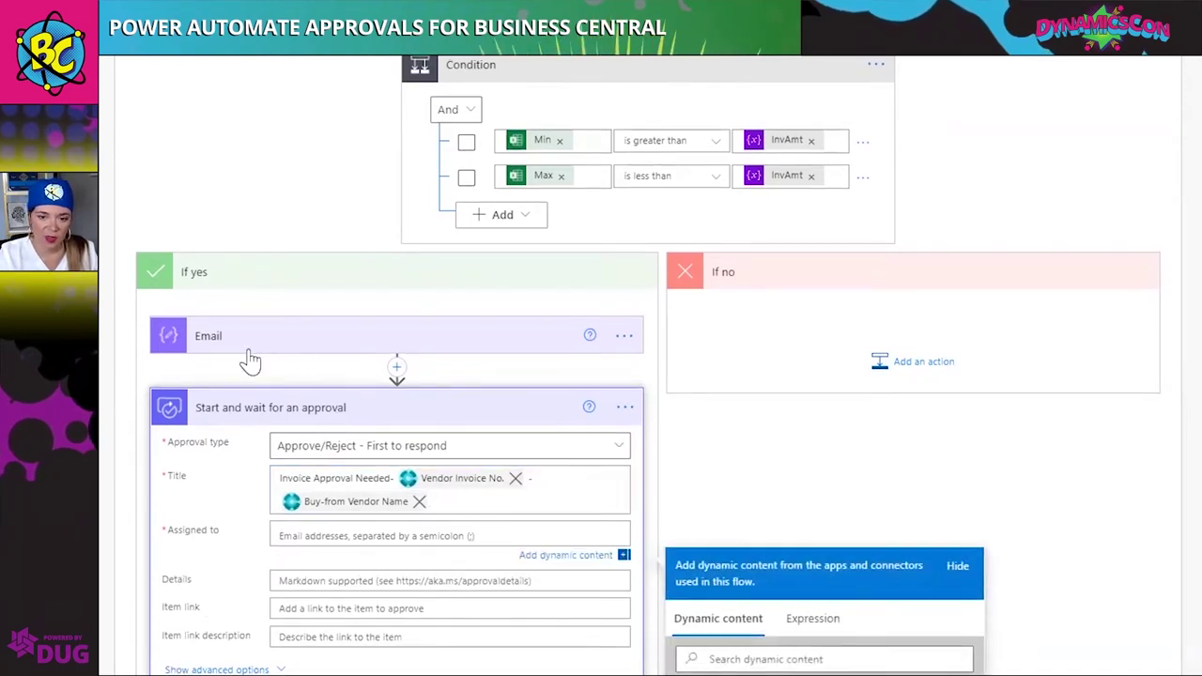
scroll(748, 623, down, 1)
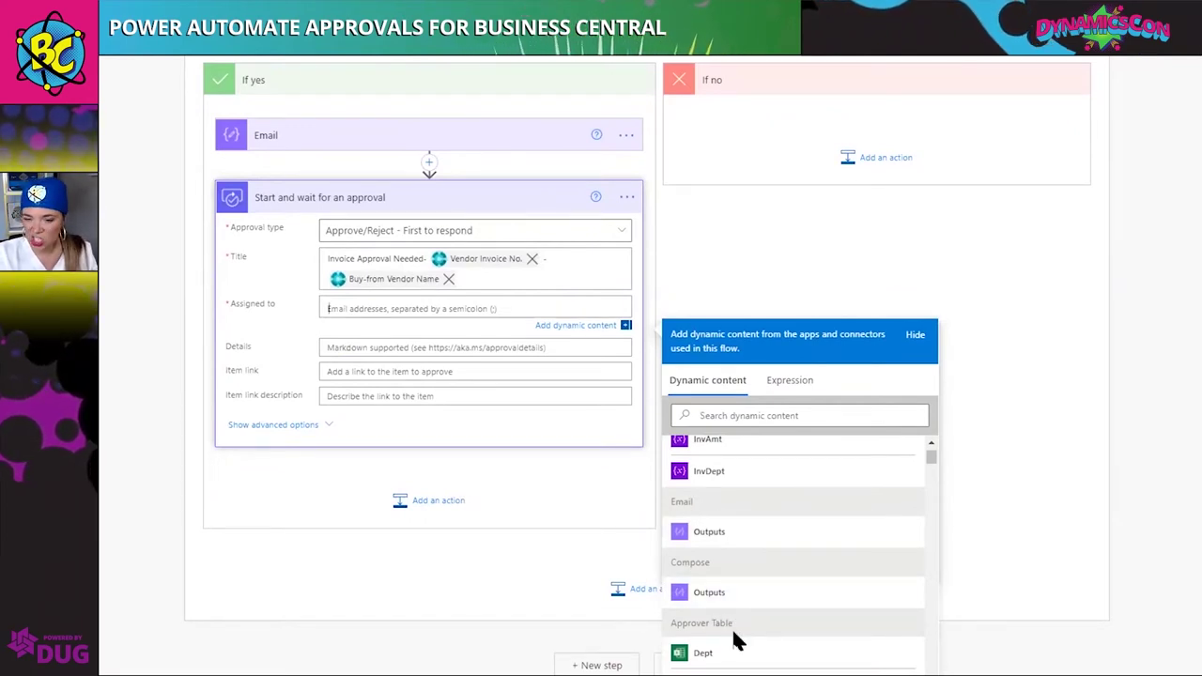
click(723, 539)
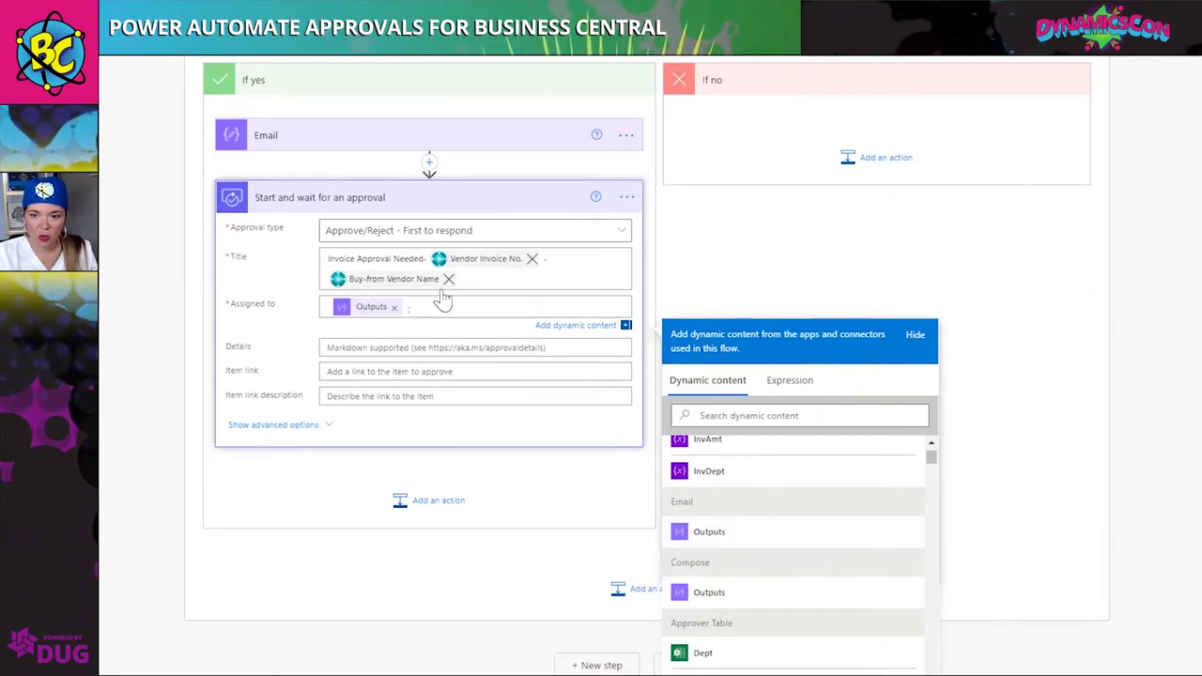
click(353, 347)
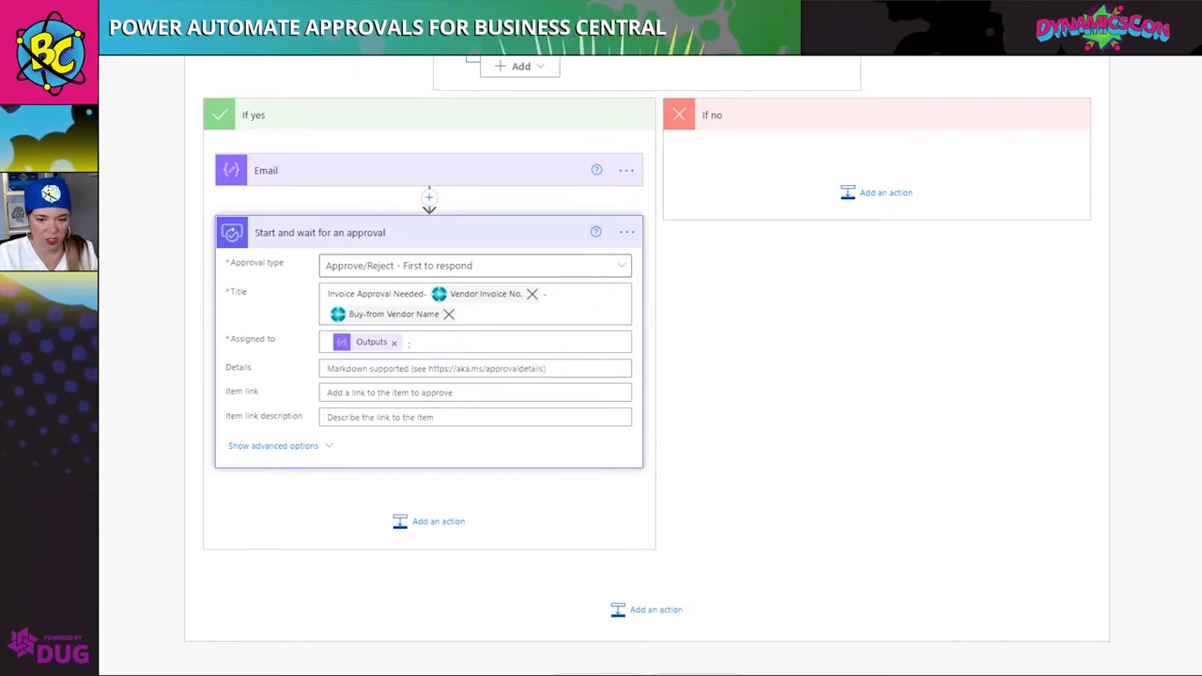
click(343, 370)
text(Please review the link below and either approve or reject the purchase invoice.  Please include comments for rejected invoices.)
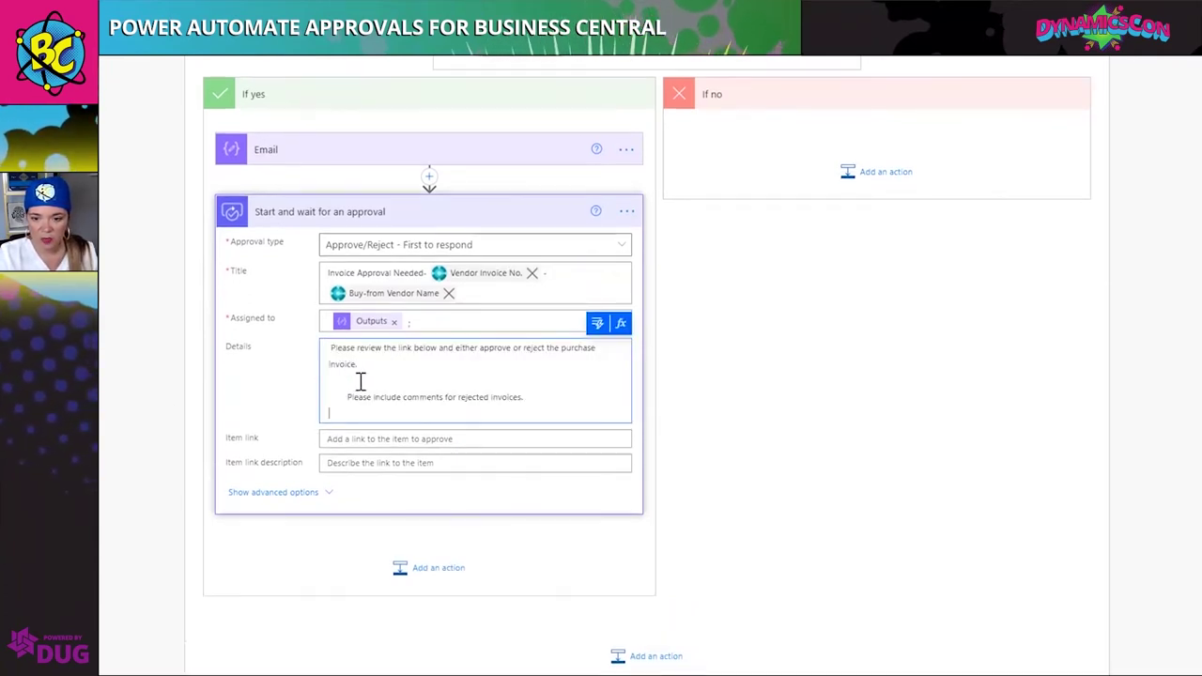
key(BackSpace)
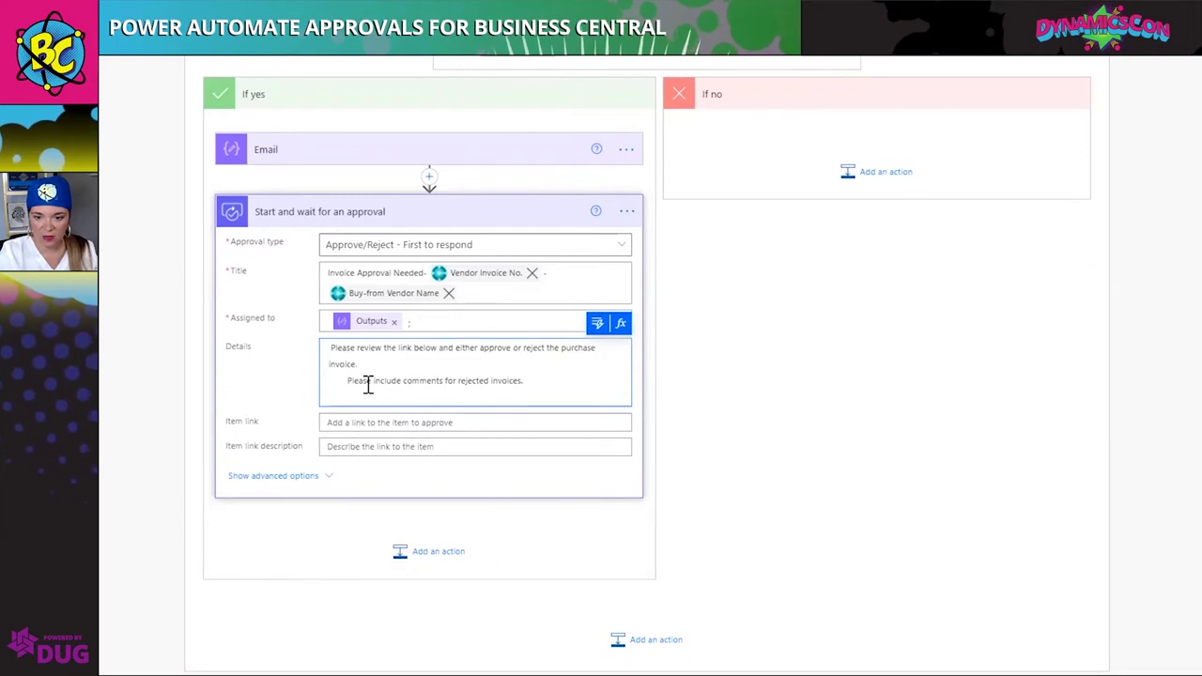
click(368, 422)
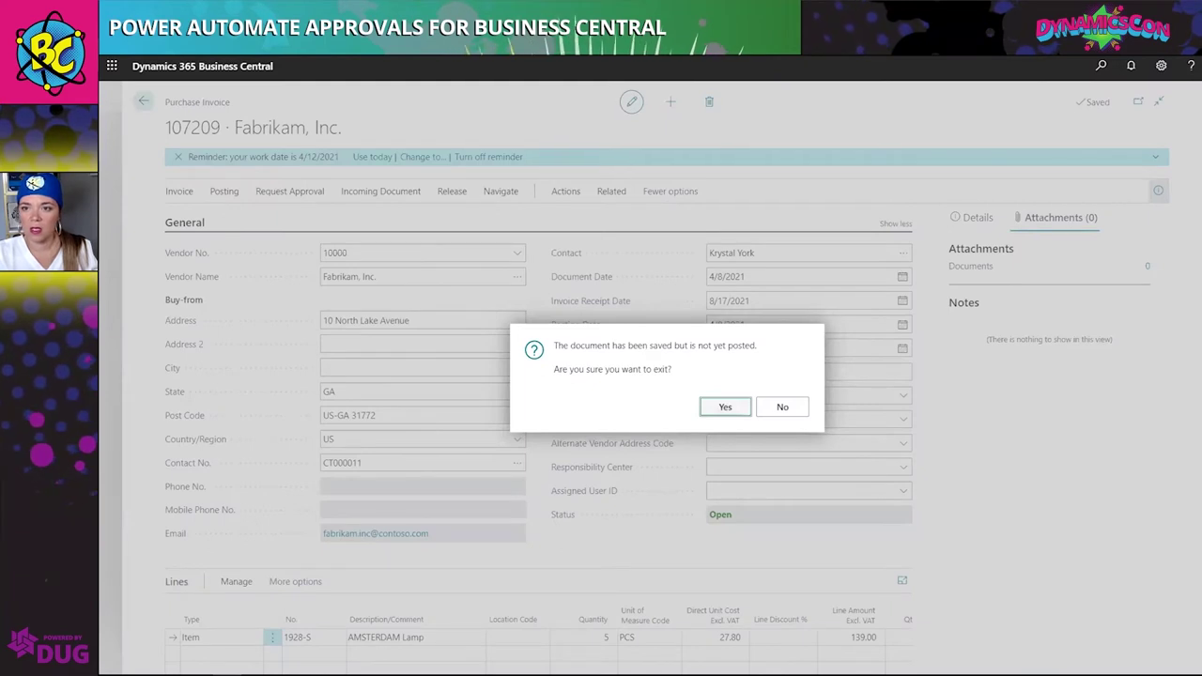
Open purchase invoice 107209 from the Purchase Invoices list, then return to the flow editor
click(726, 407)
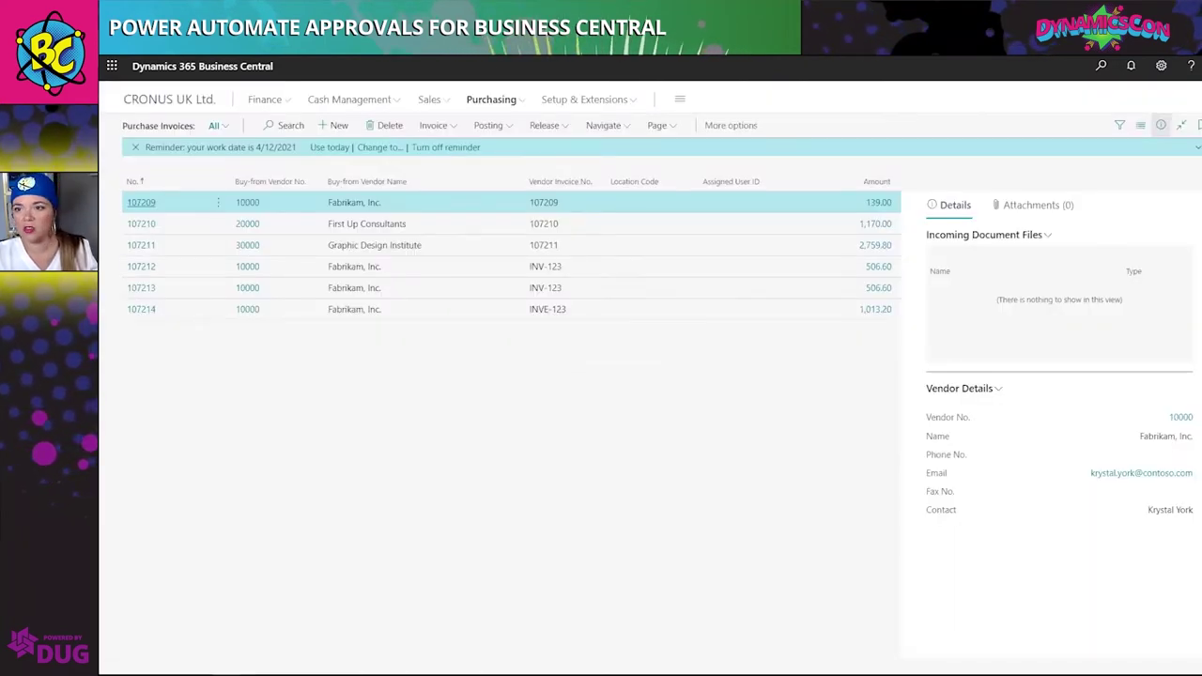
click(140, 204)
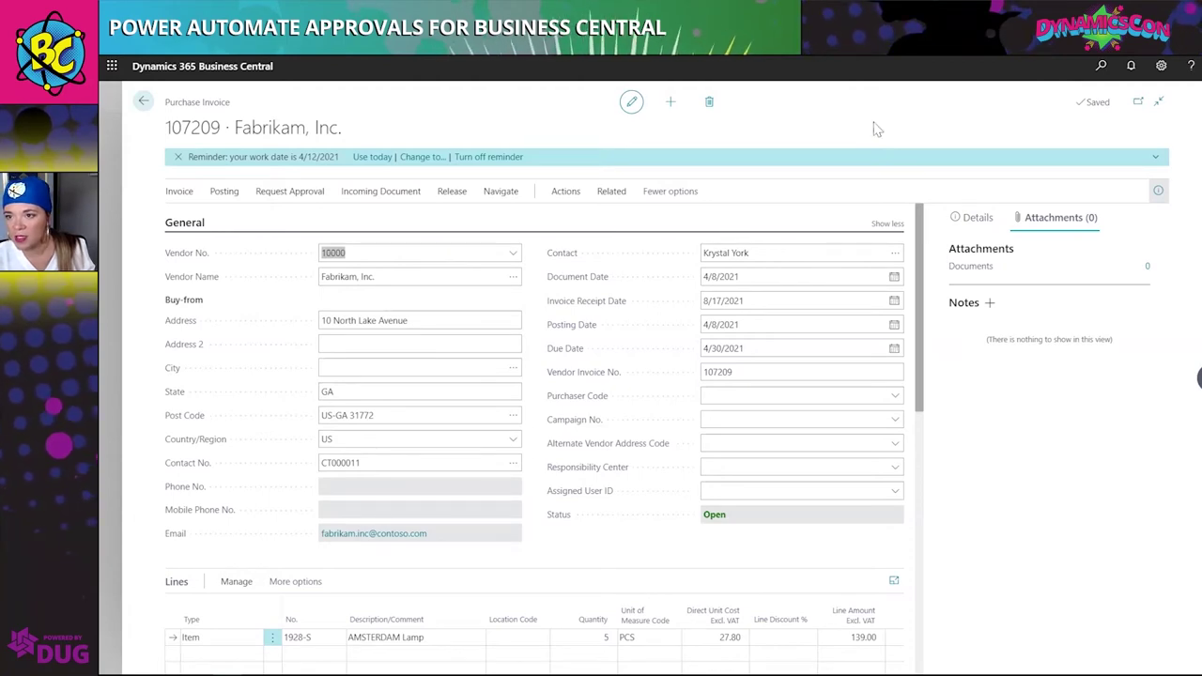
key(alt+Tab)
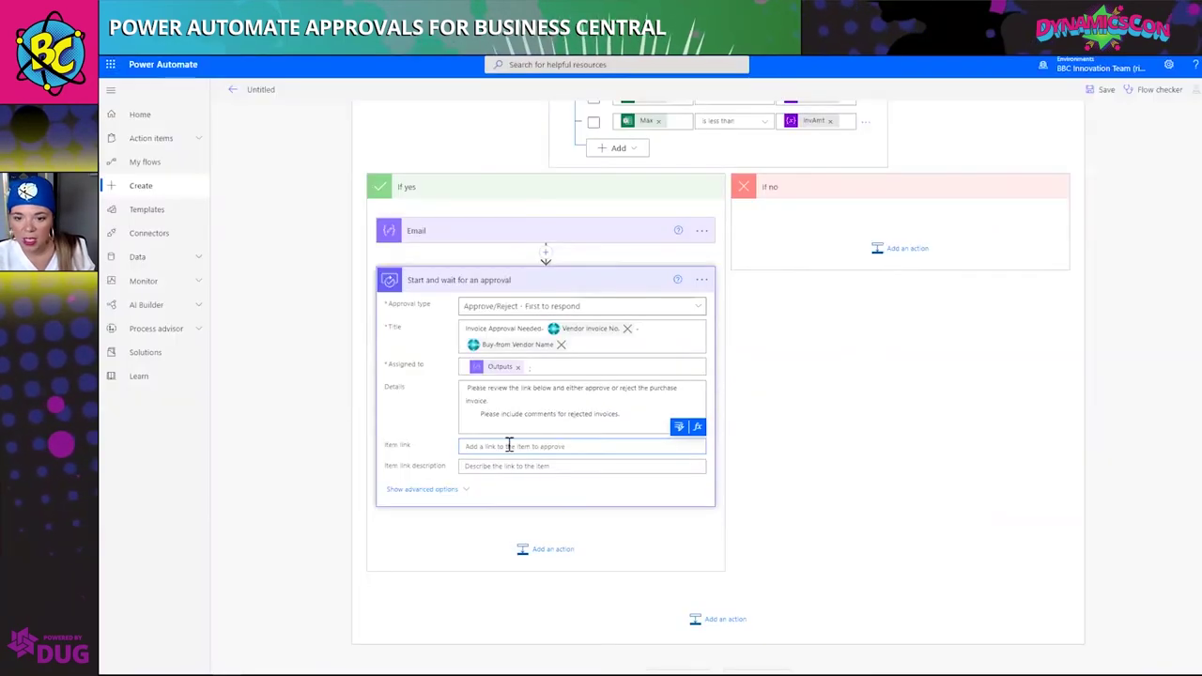
Paste the invoice's Business Central URL as item link and add filter 'Document Type' is
key(ctrl+v)
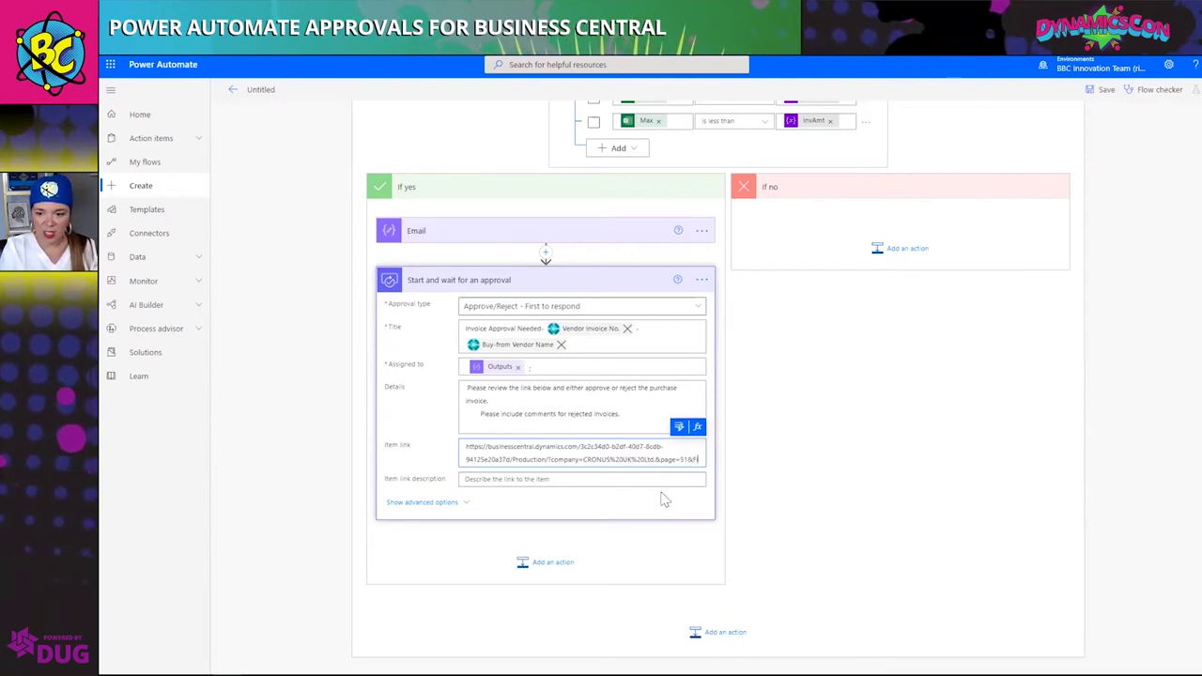
text(ilter)
key(BackSpace)
key(BackSpace)
key(BackSpace)
key(BackSpace)
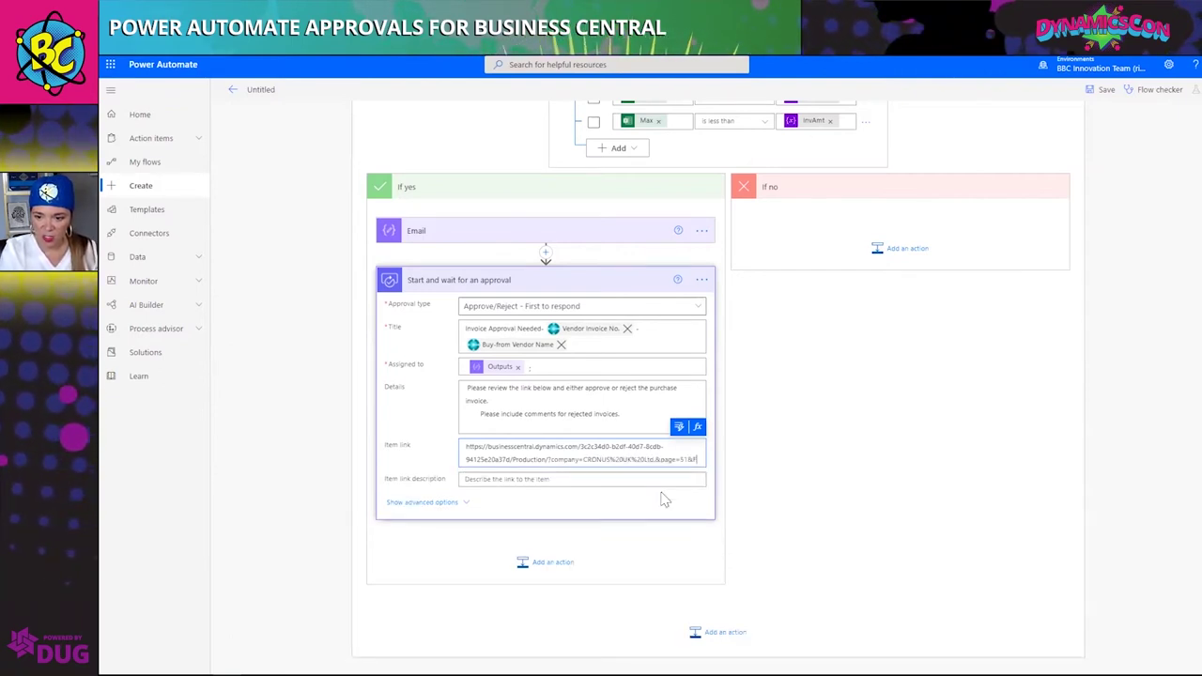
text(FILT)
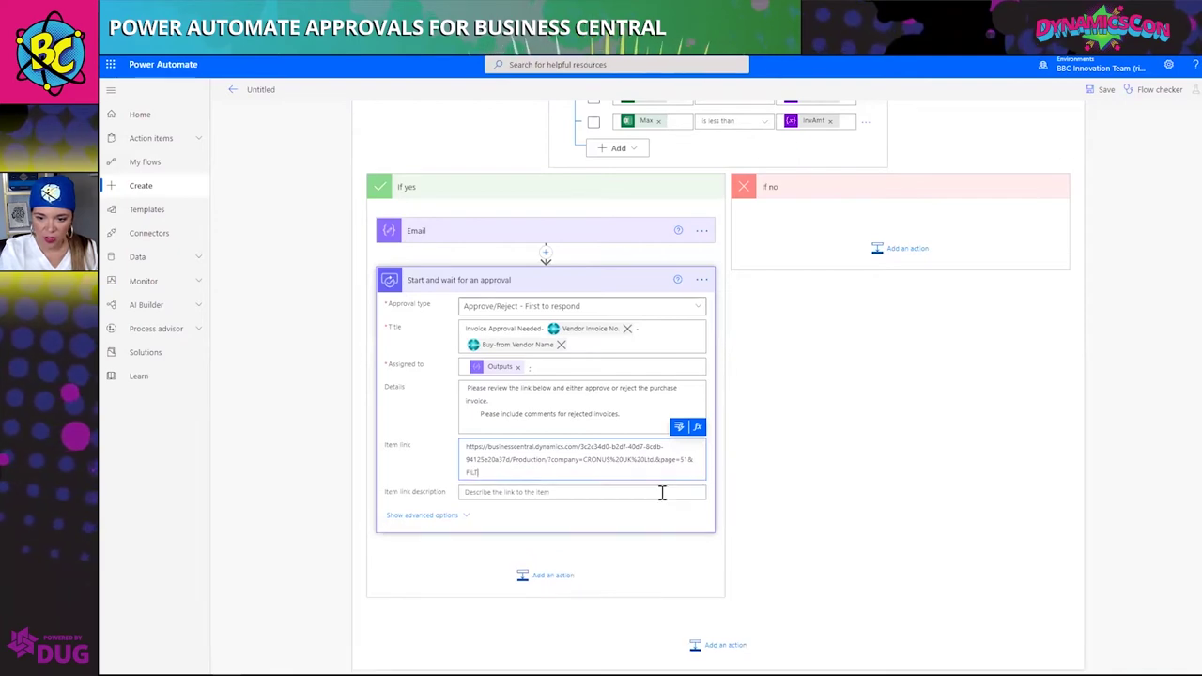
text(ER)
key(BackSpace)
key(BackSpace)
key(BackSpace)
key(BackSpace)
key(BackSpace)
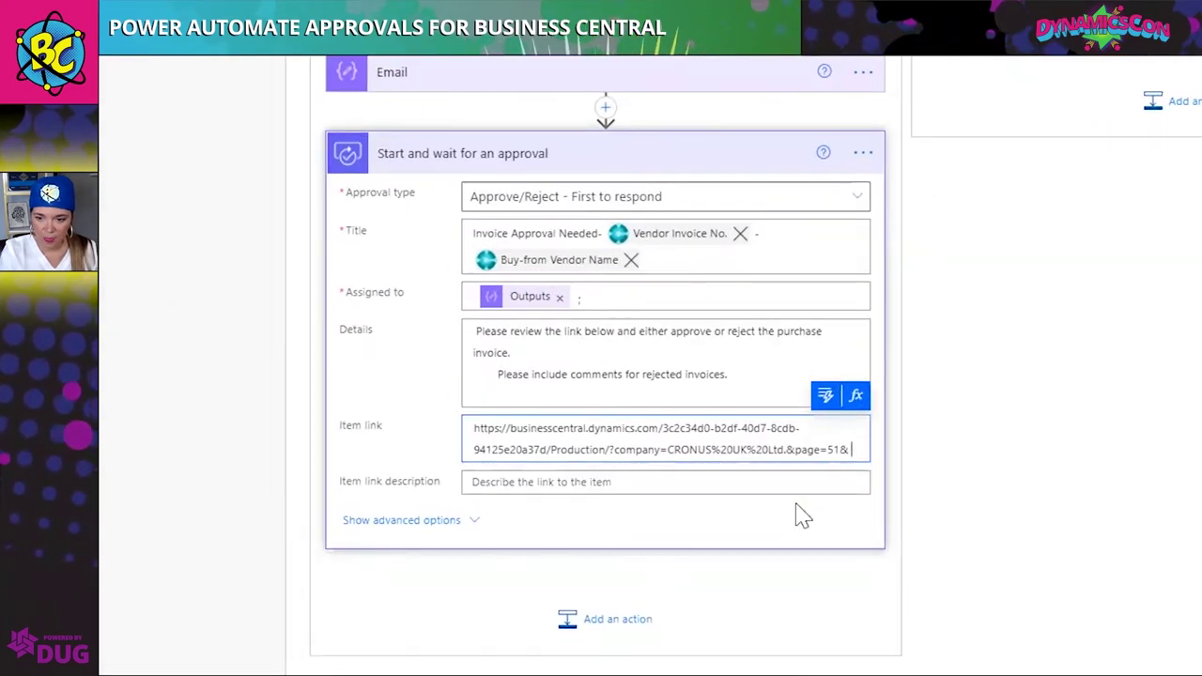
text(filter)
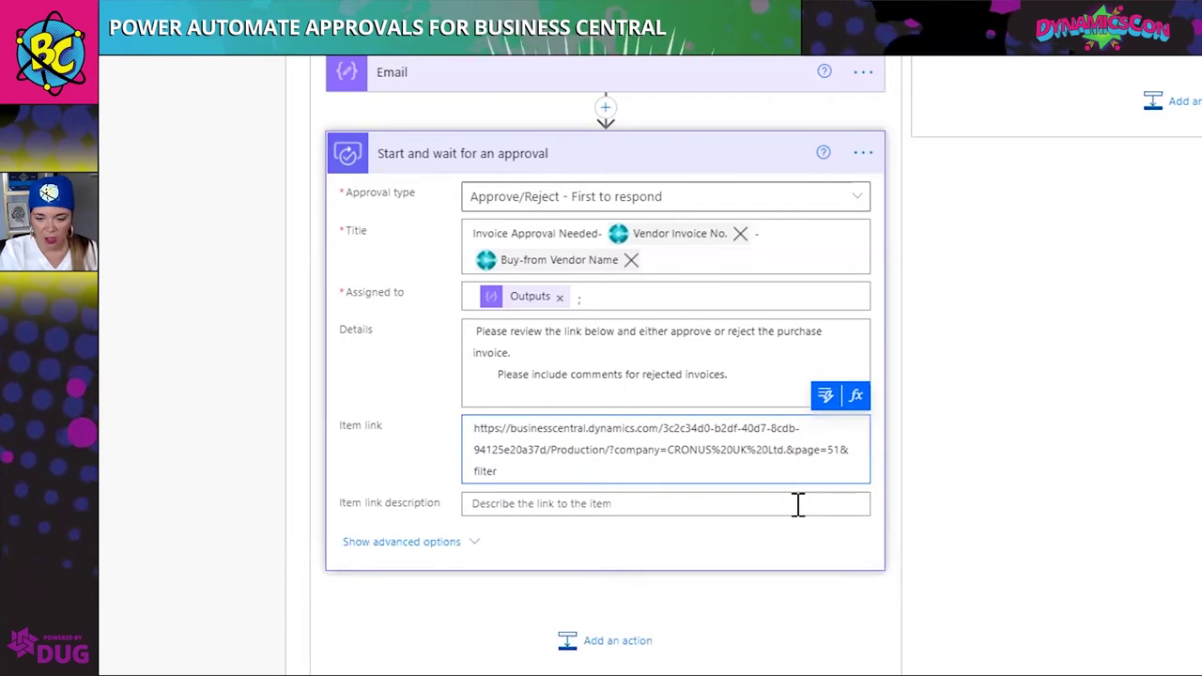
text( 'Documen)
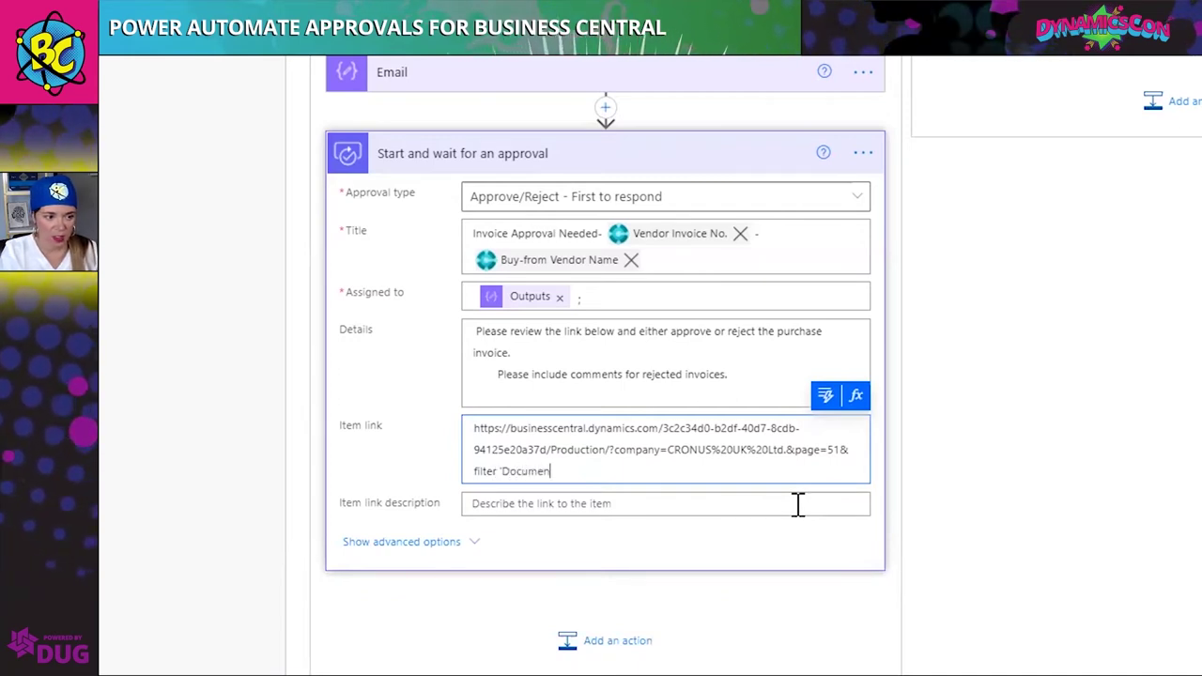
text(t Type' is 'Invoice' and 'No.')
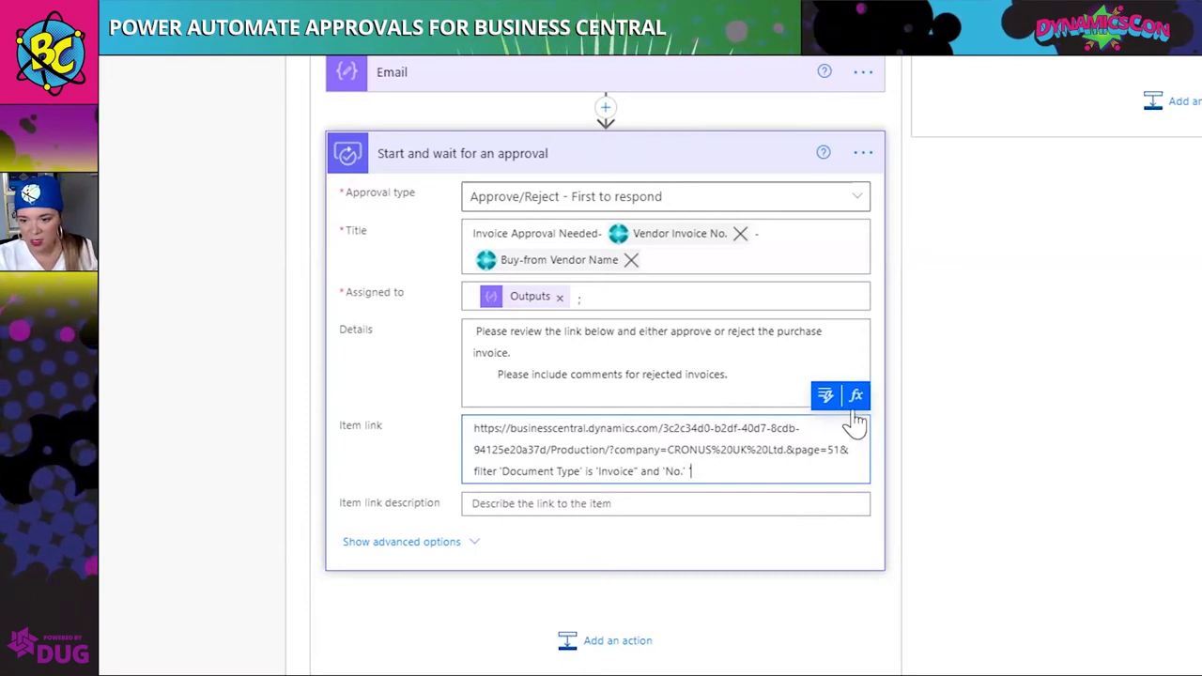
Insert the dynamic No. value into the item link and close it with a quote
click(826, 398)
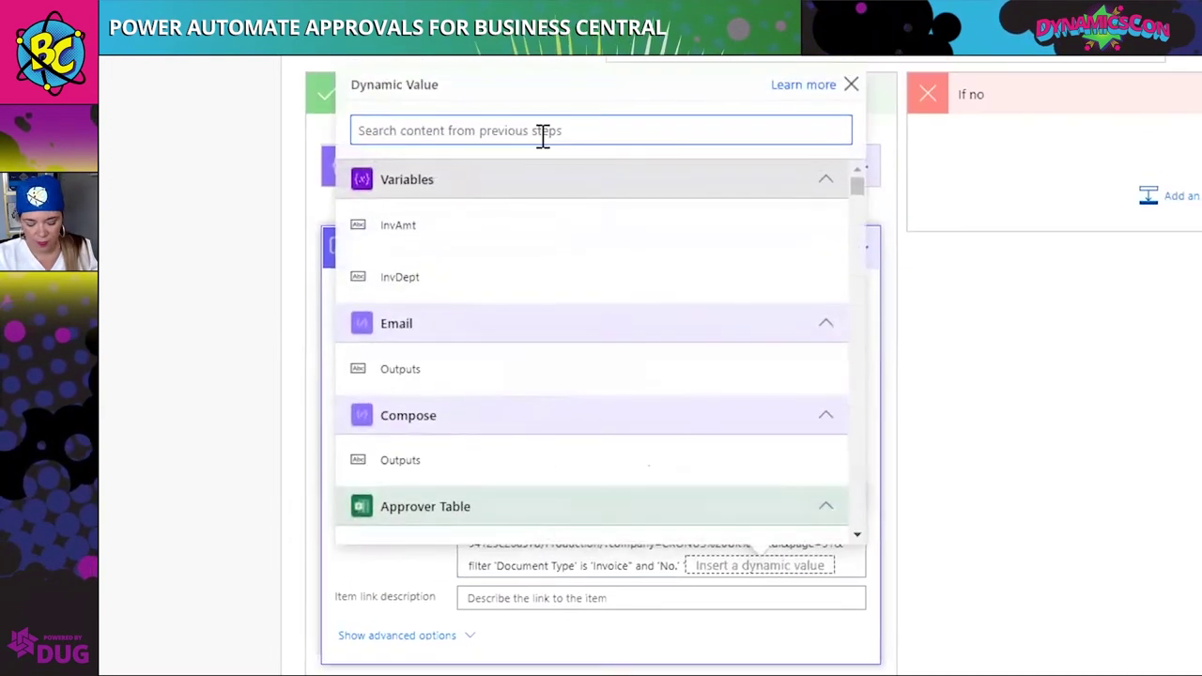
text(inv)
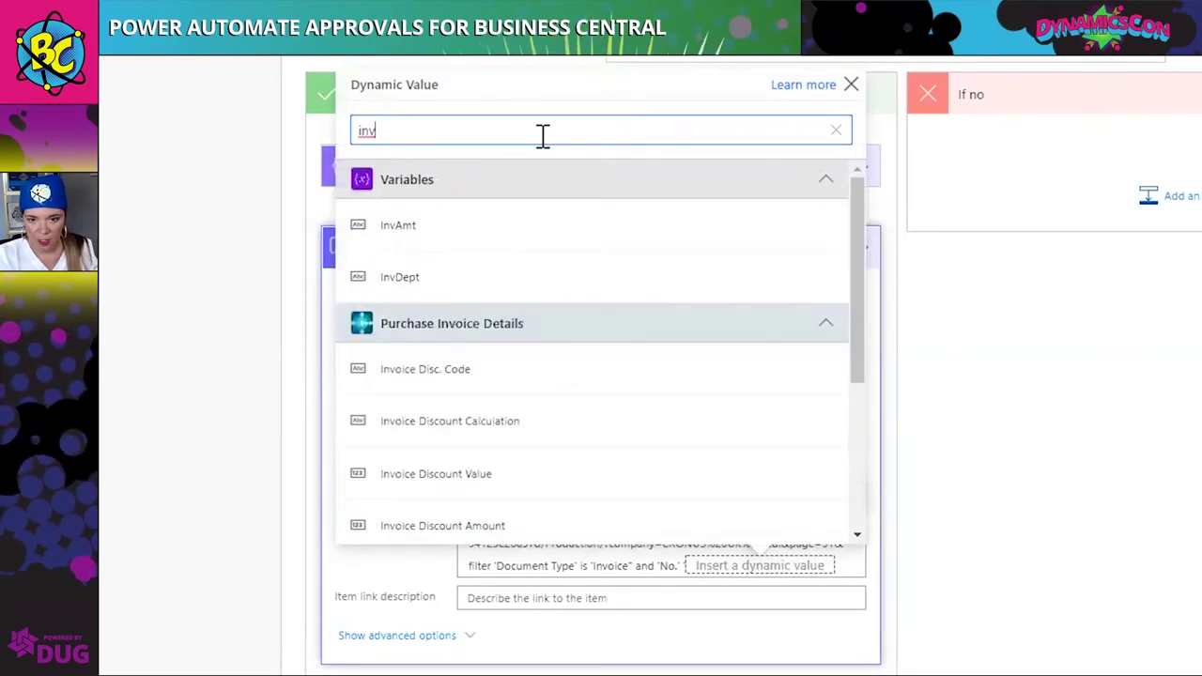
key(BackSpace)
key(BackSpace)
key(BackSpace)
text(no)
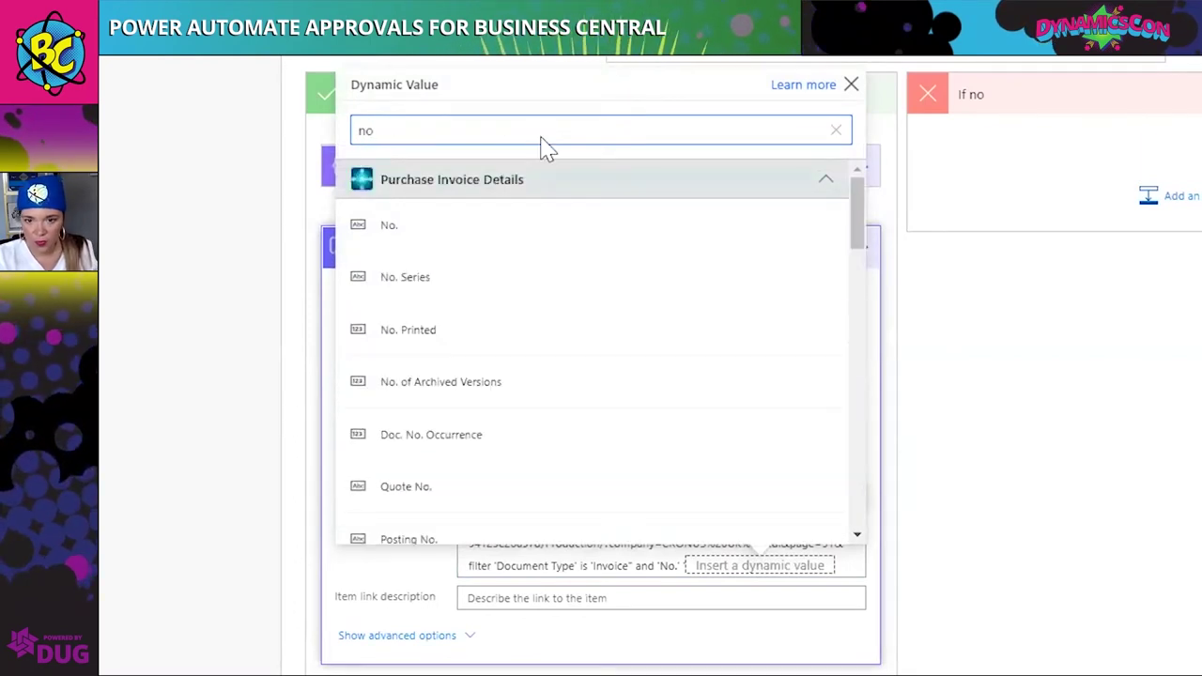
click(483, 221)
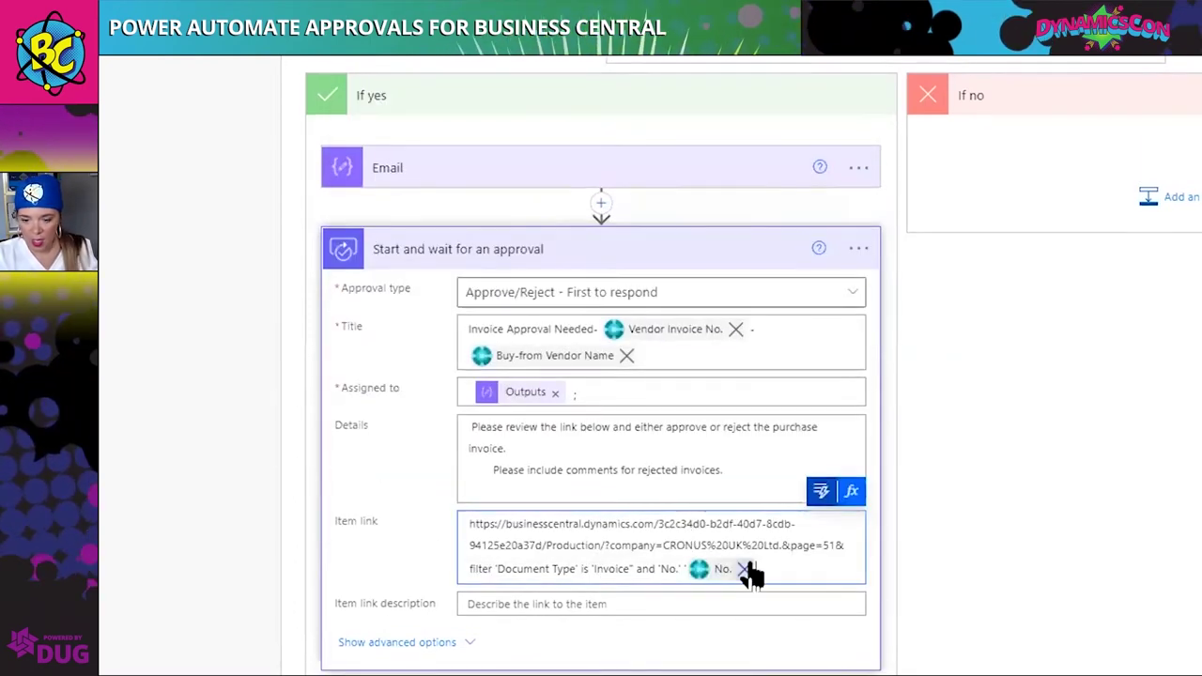
text(')
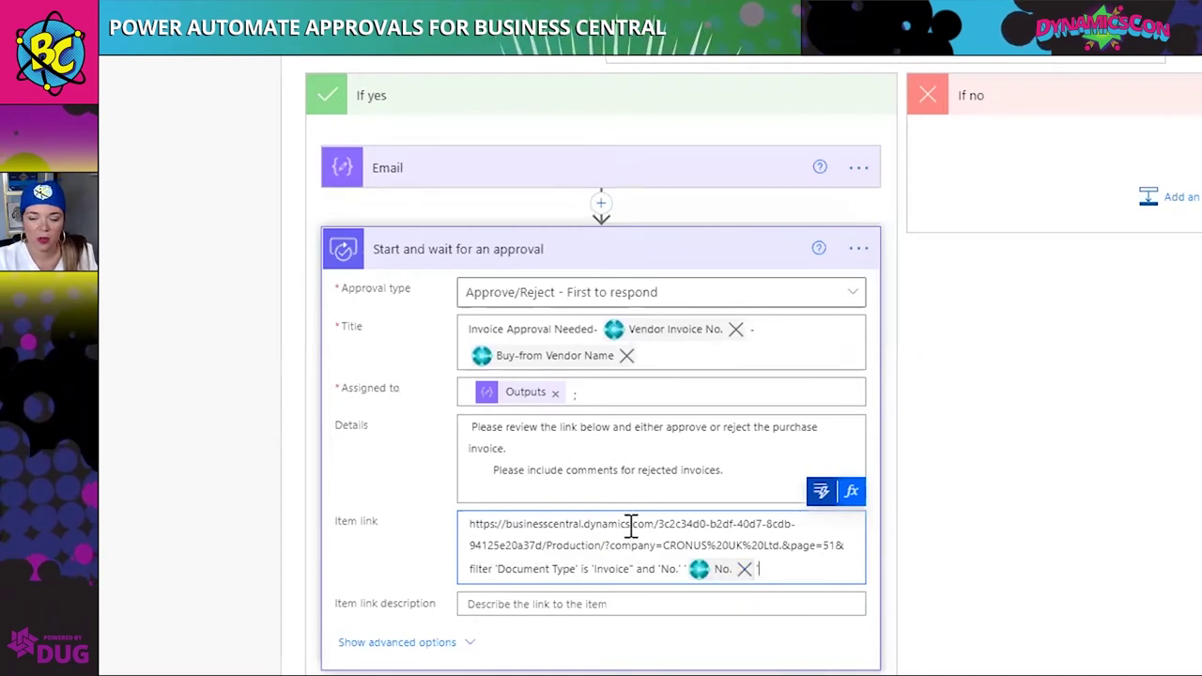
click(547, 606)
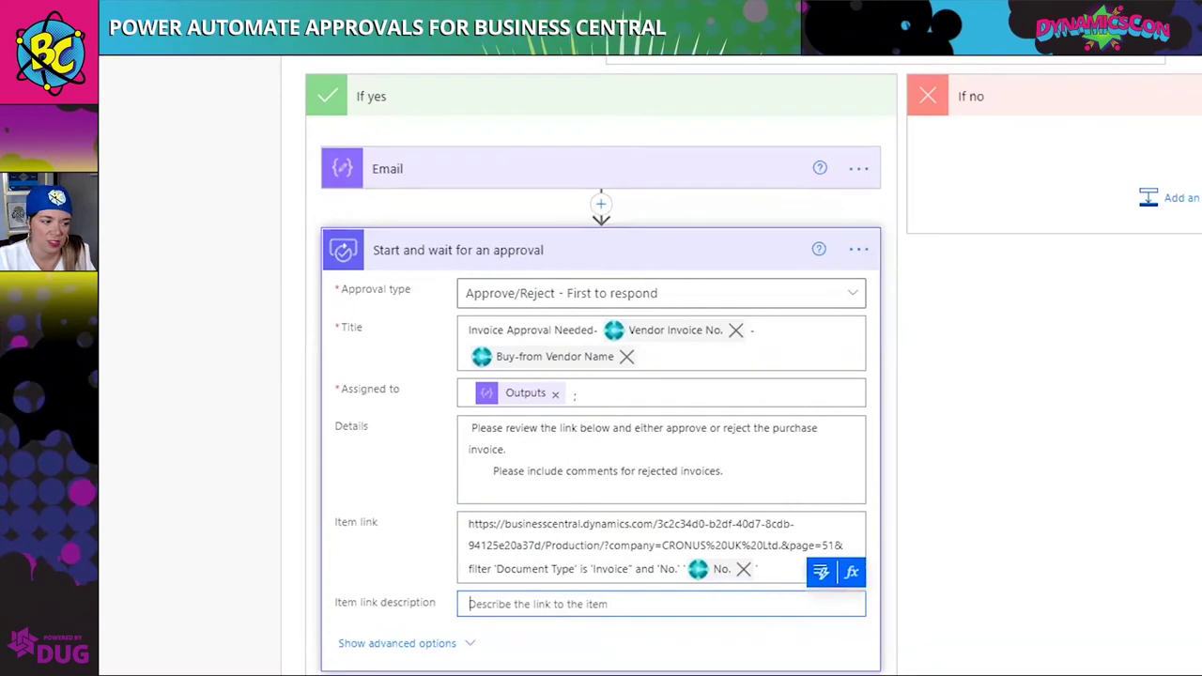
Set the item link description to INVOICE DETAILS
click(536, 606)
text(INVOICE DETAILS)
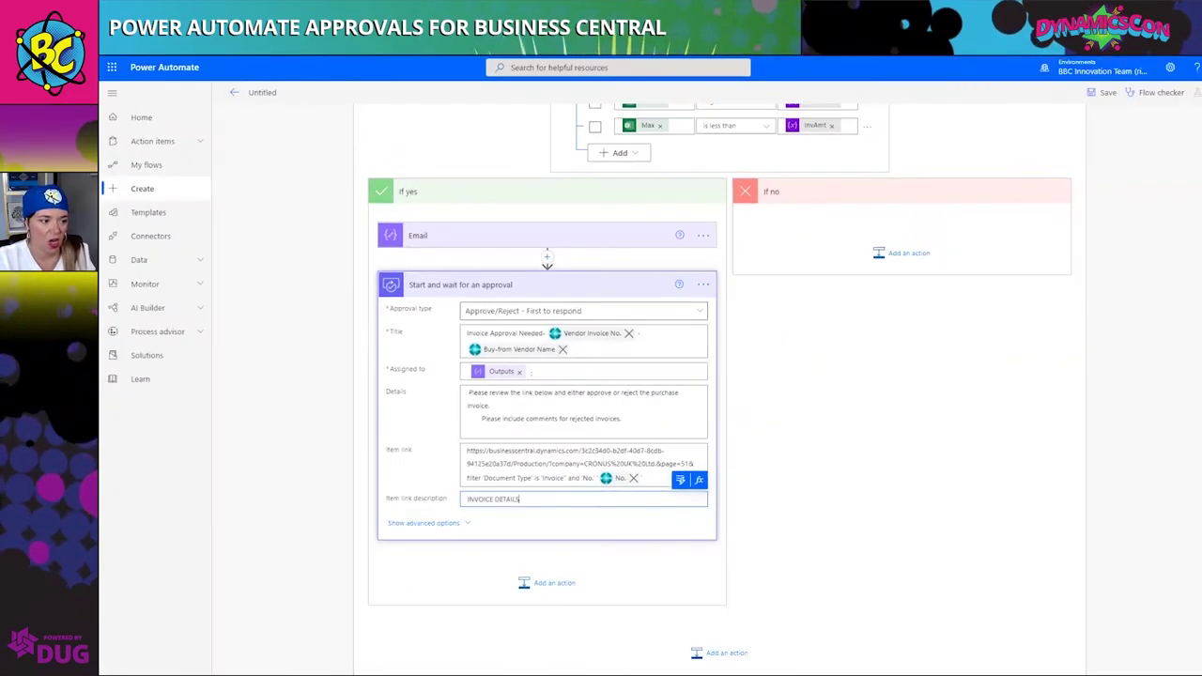
scroll(594, 554, down, 1)
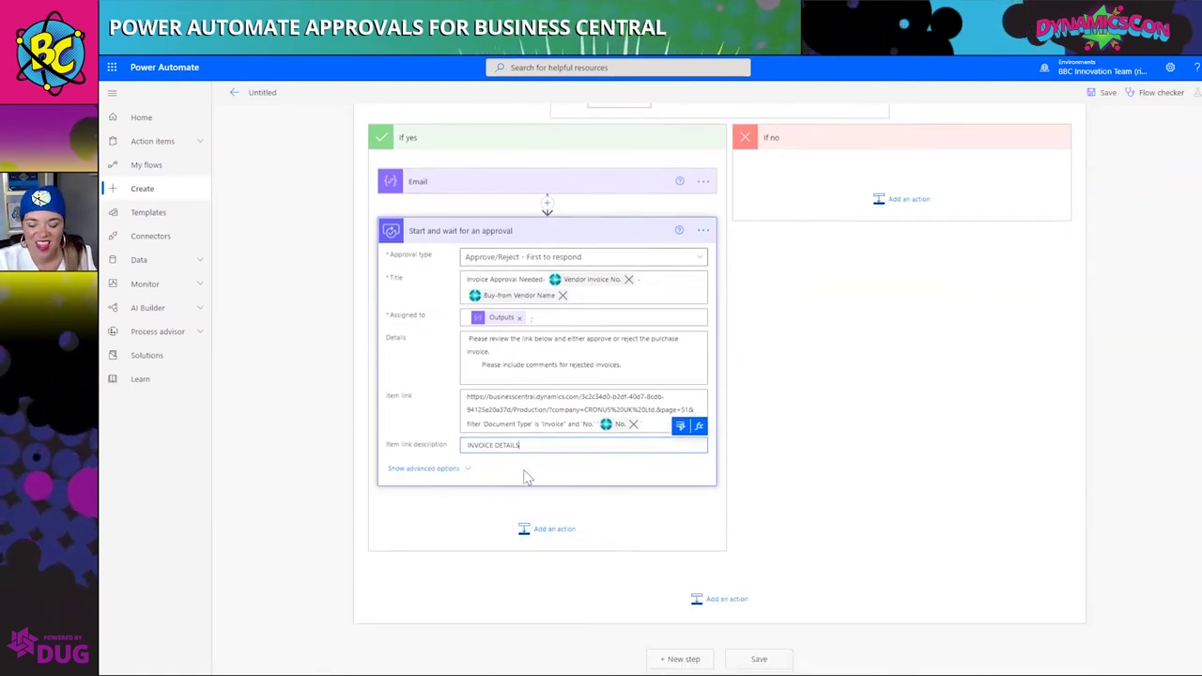
Add a condition after the approval testing whether Outcome is equal to Approve
click(528, 530)
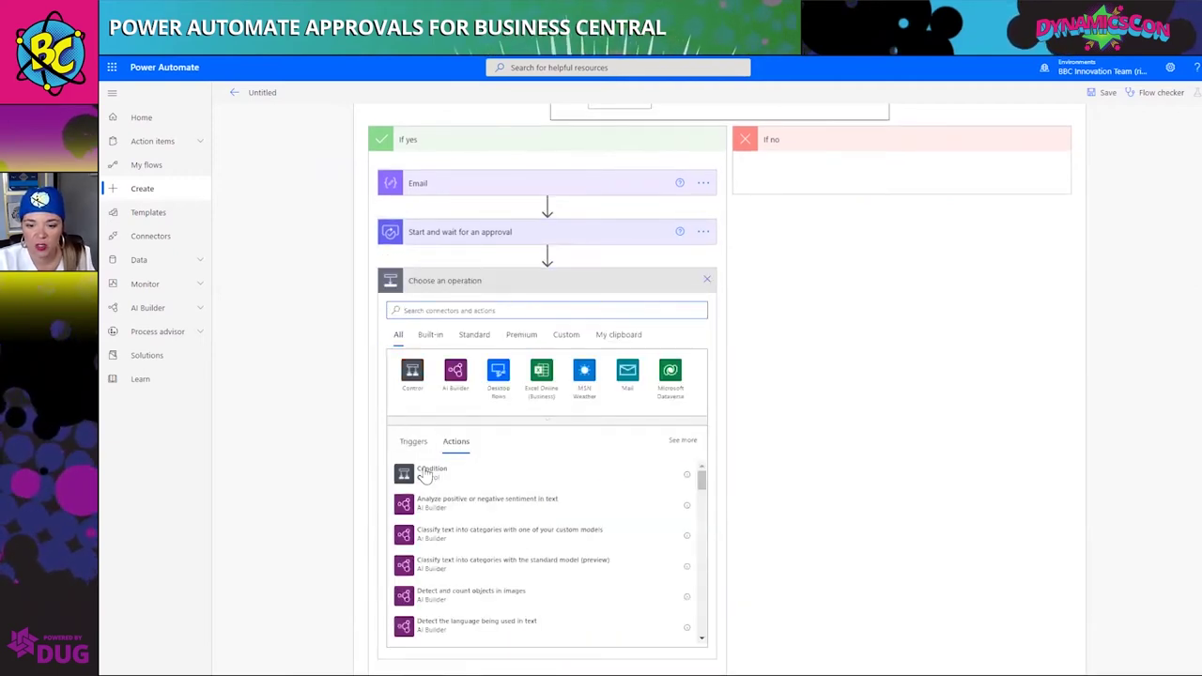
click(425, 477)
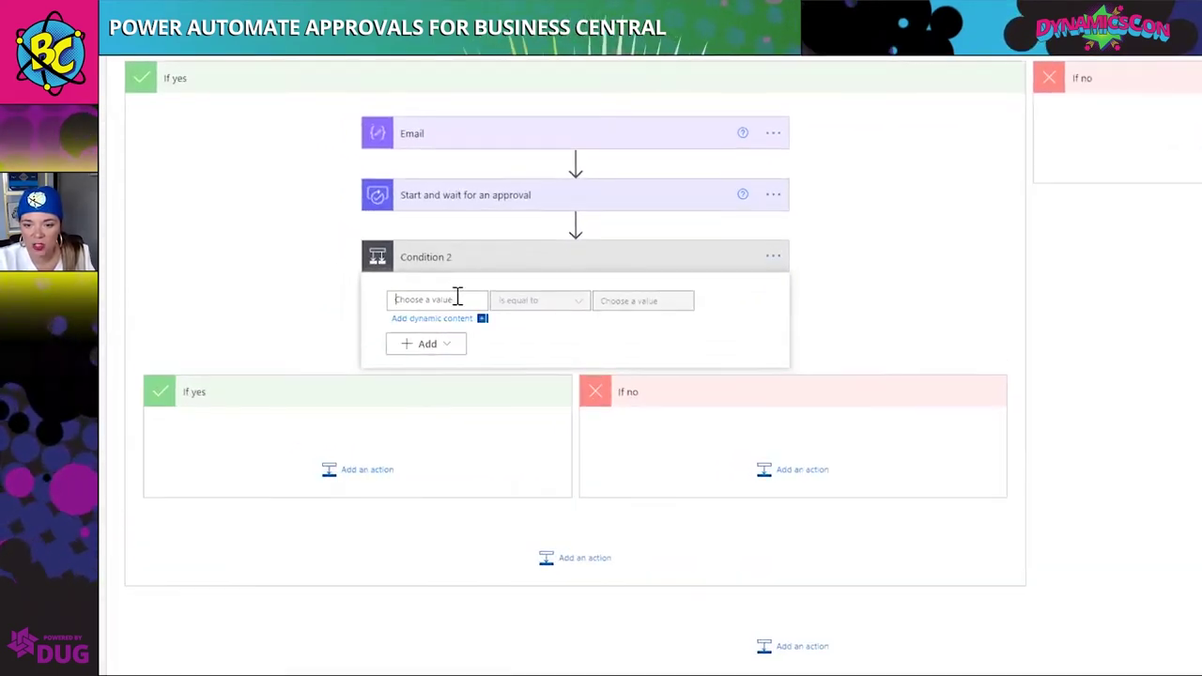
click(455, 298)
click(655, 407)
text(out)
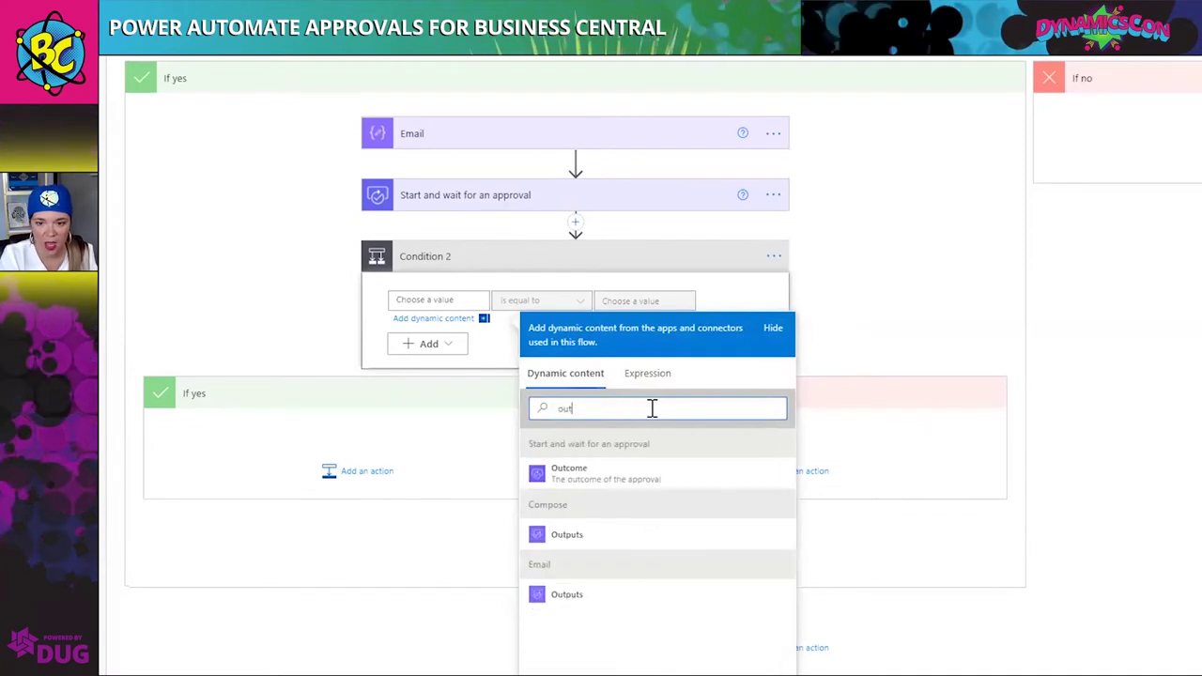
click(601, 474)
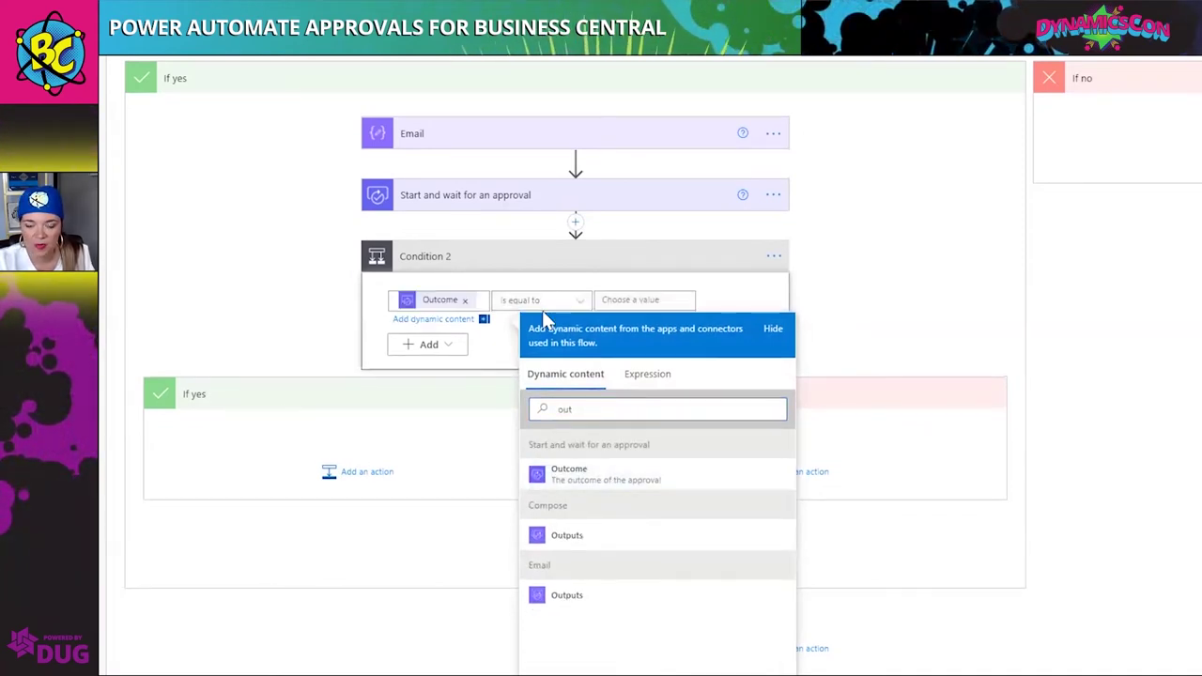
click(680, 301)
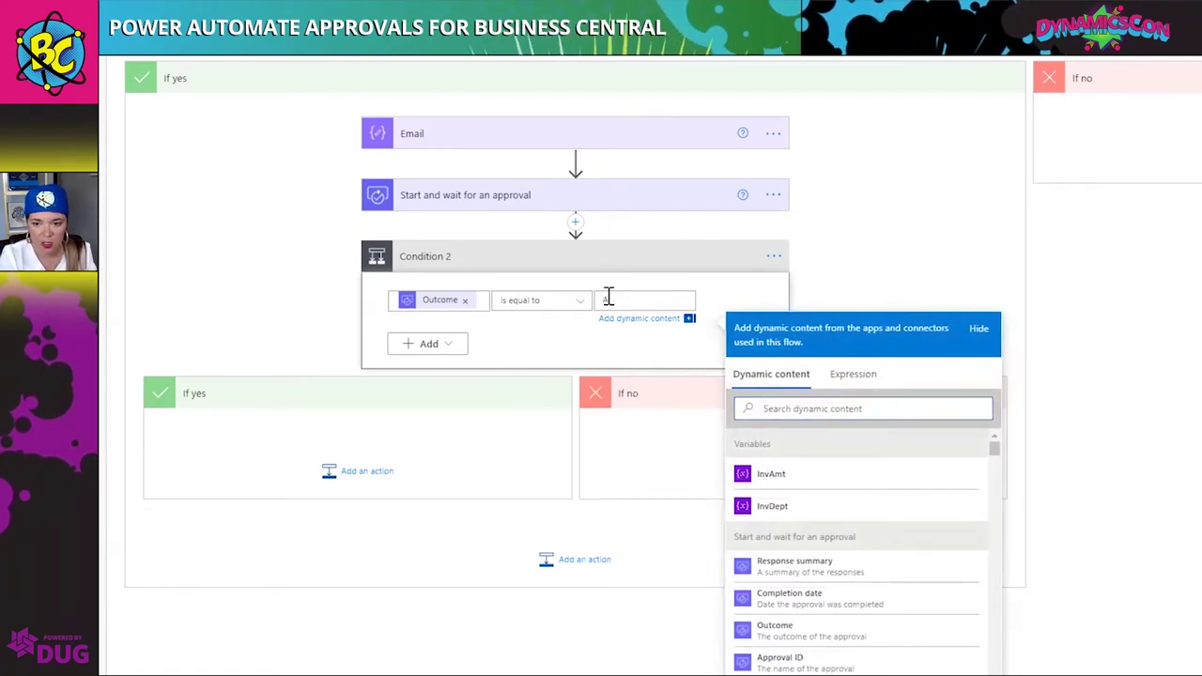
click(432, 419)
click(362, 461)
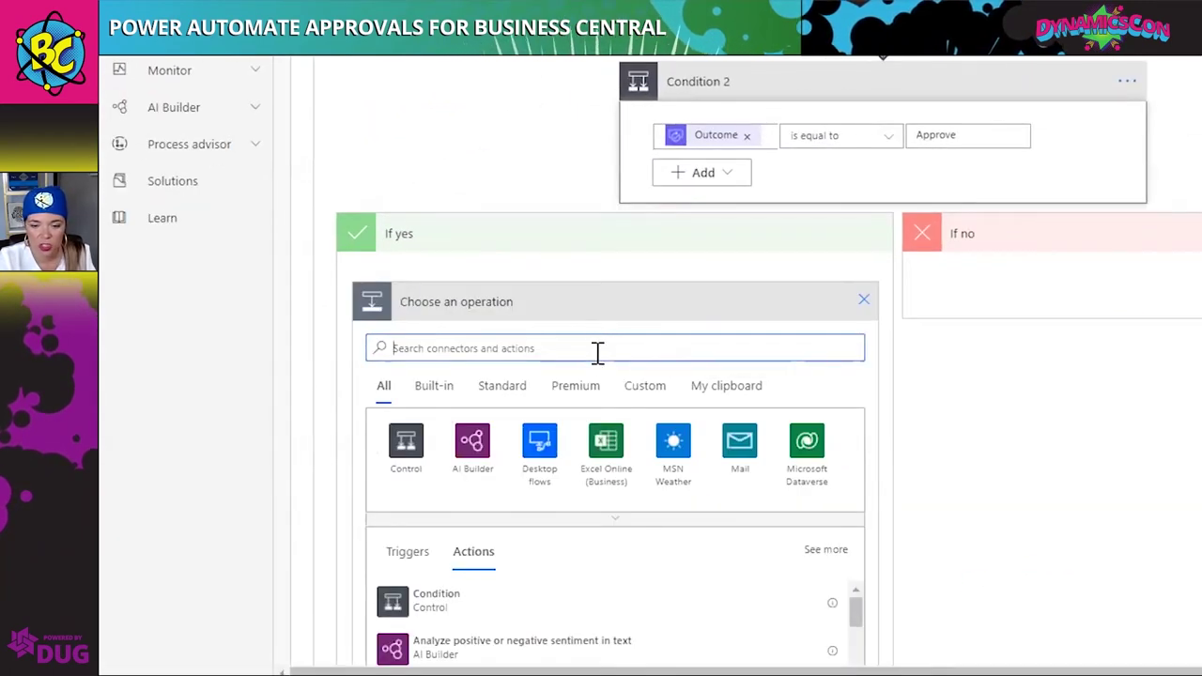
Add a Business Central Execute action (V3) with CRONUS UK Ltd., workflowEndpoints, WorkflowActionResponse_Approve
text(bus)
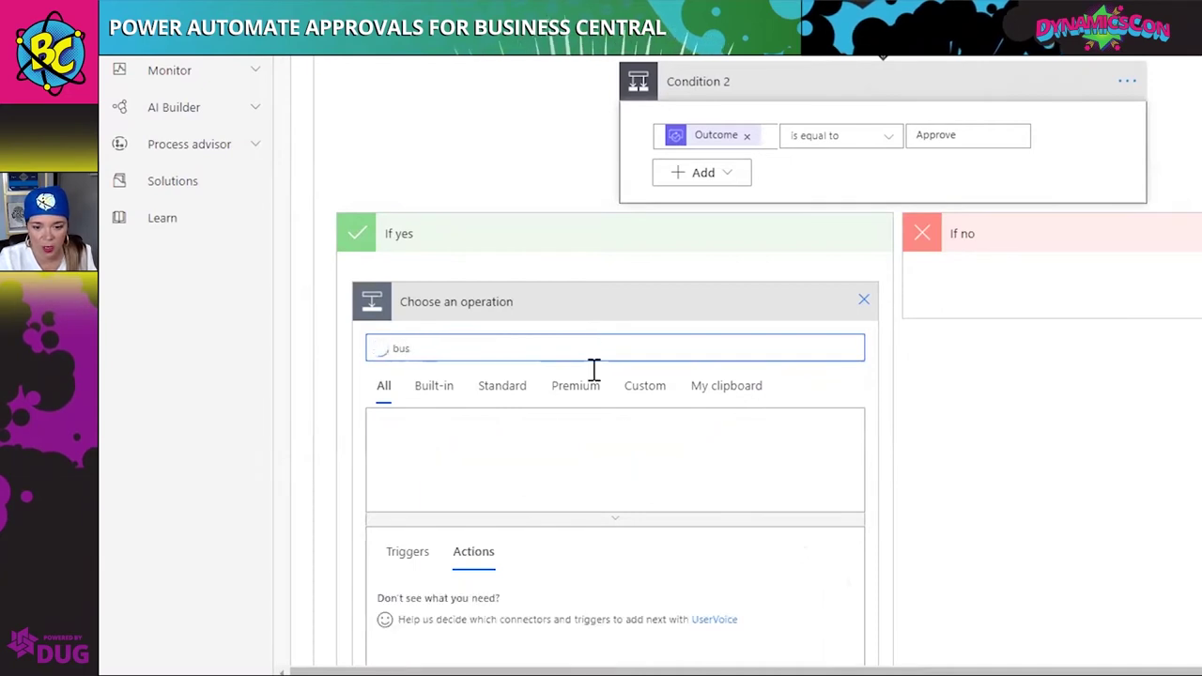
click(810, 441)
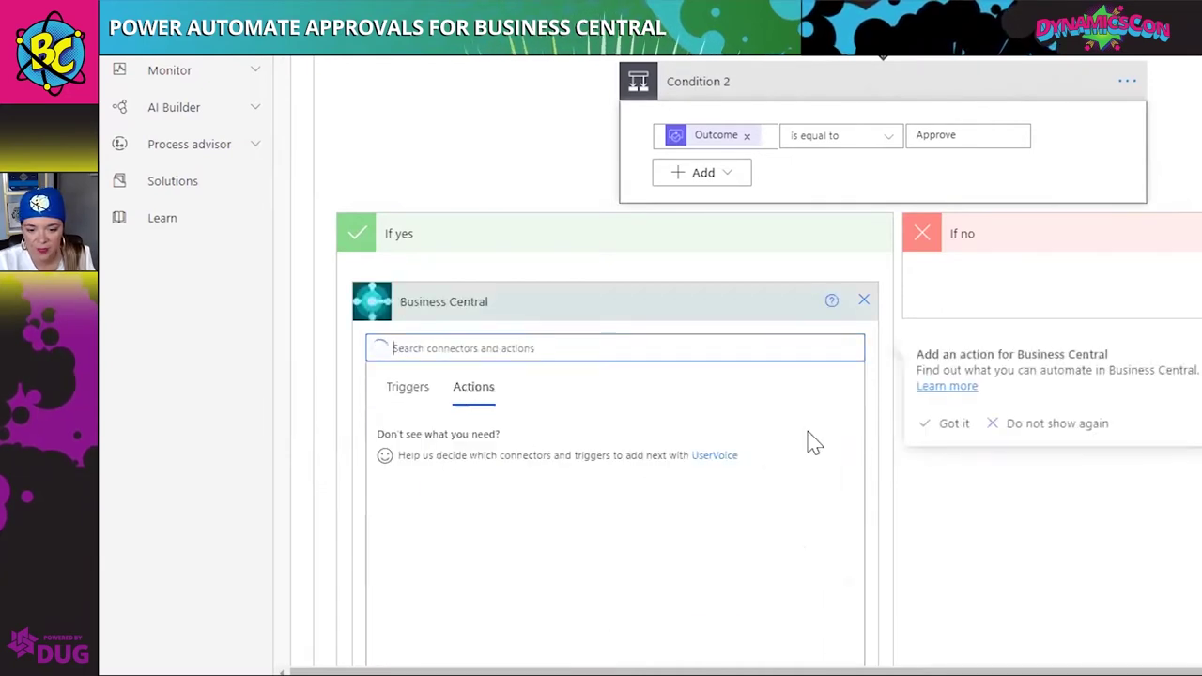
scroll(577, 491, down, 3)
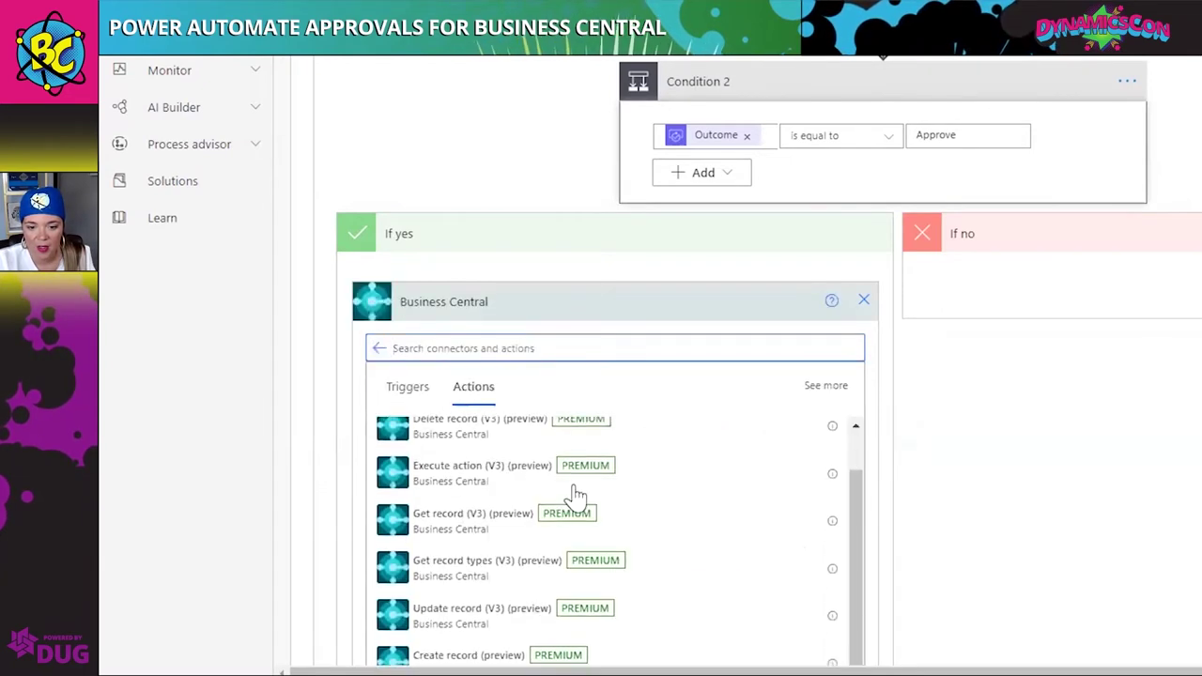
click(492, 486)
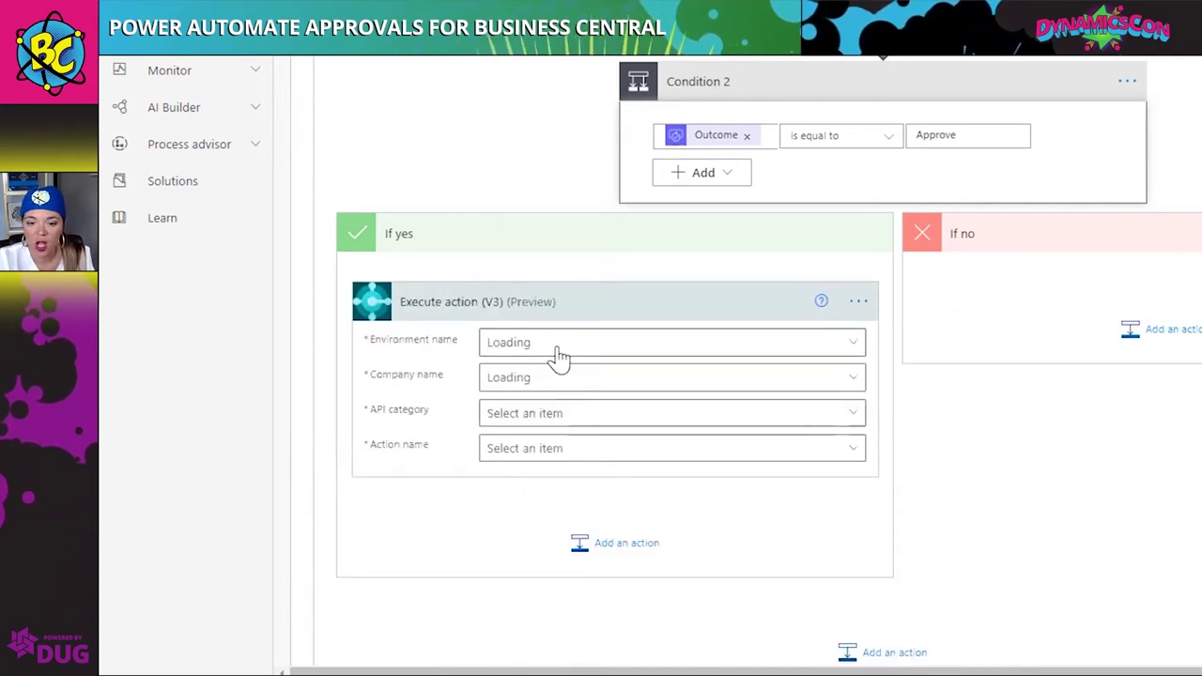
click(558, 378)
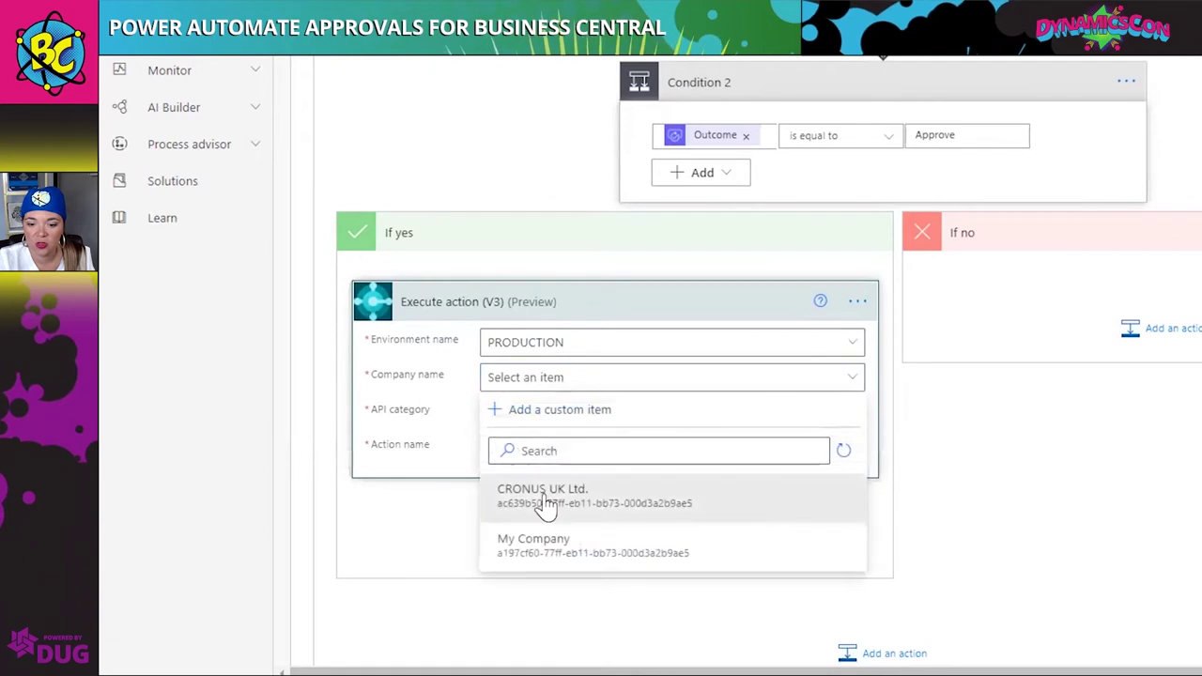
click(545, 496)
click(561, 416)
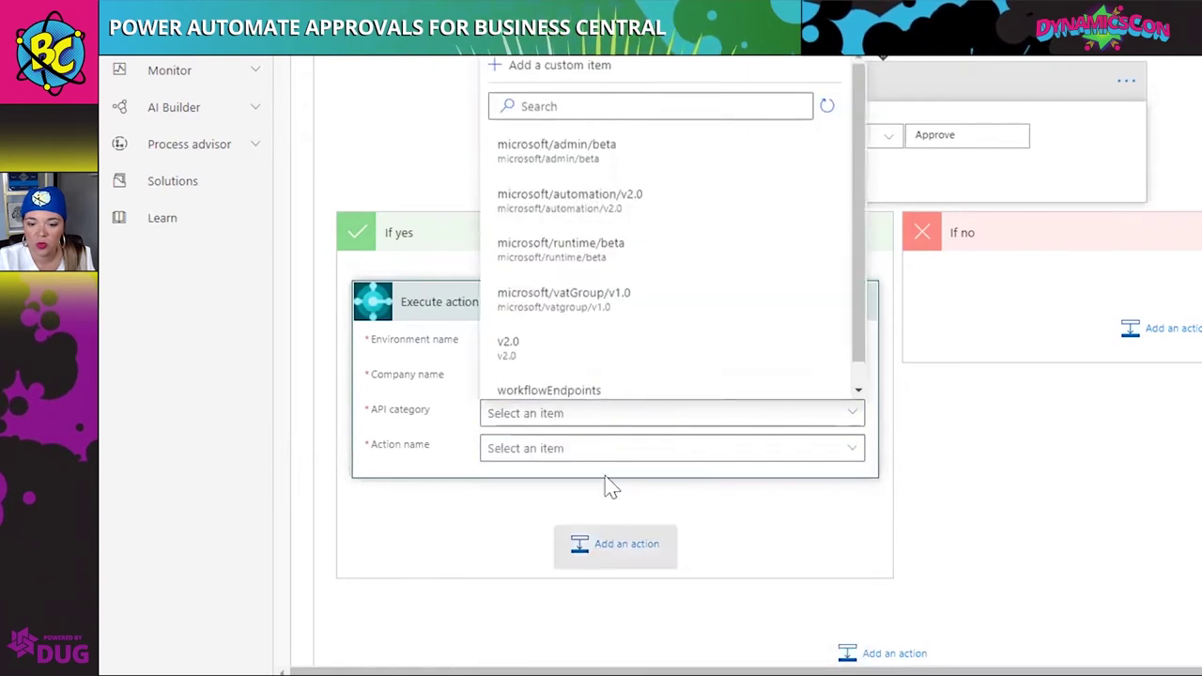
click(587, 391)
click(590, 458)
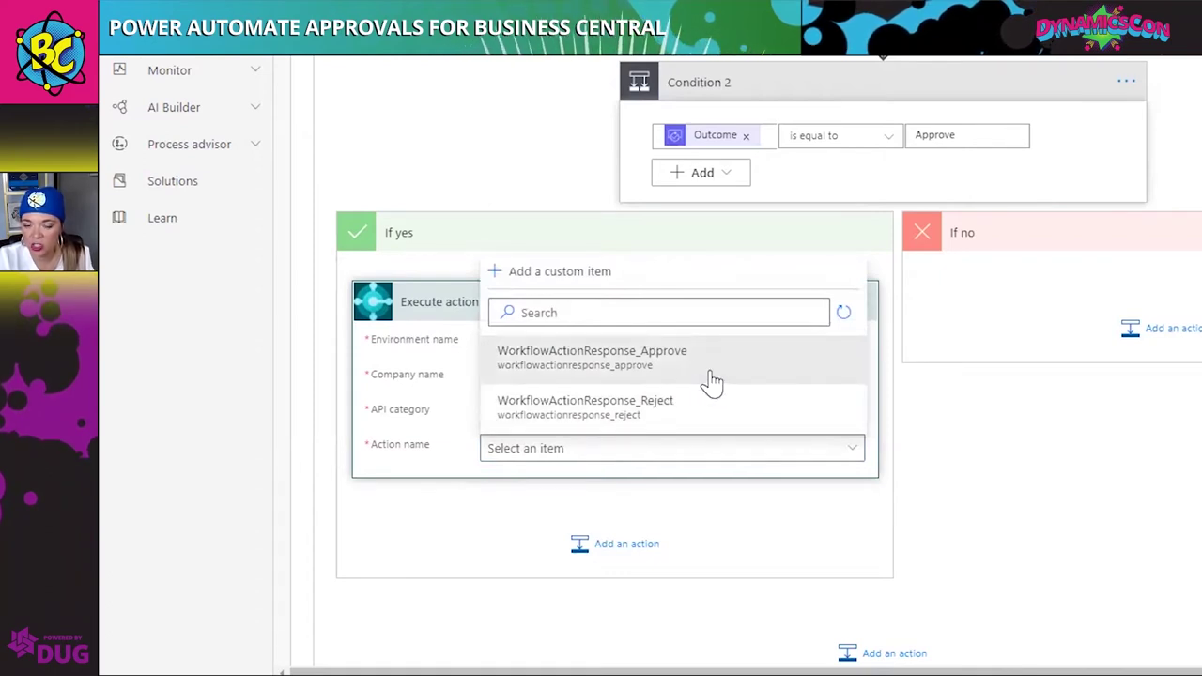
click(711, 380)
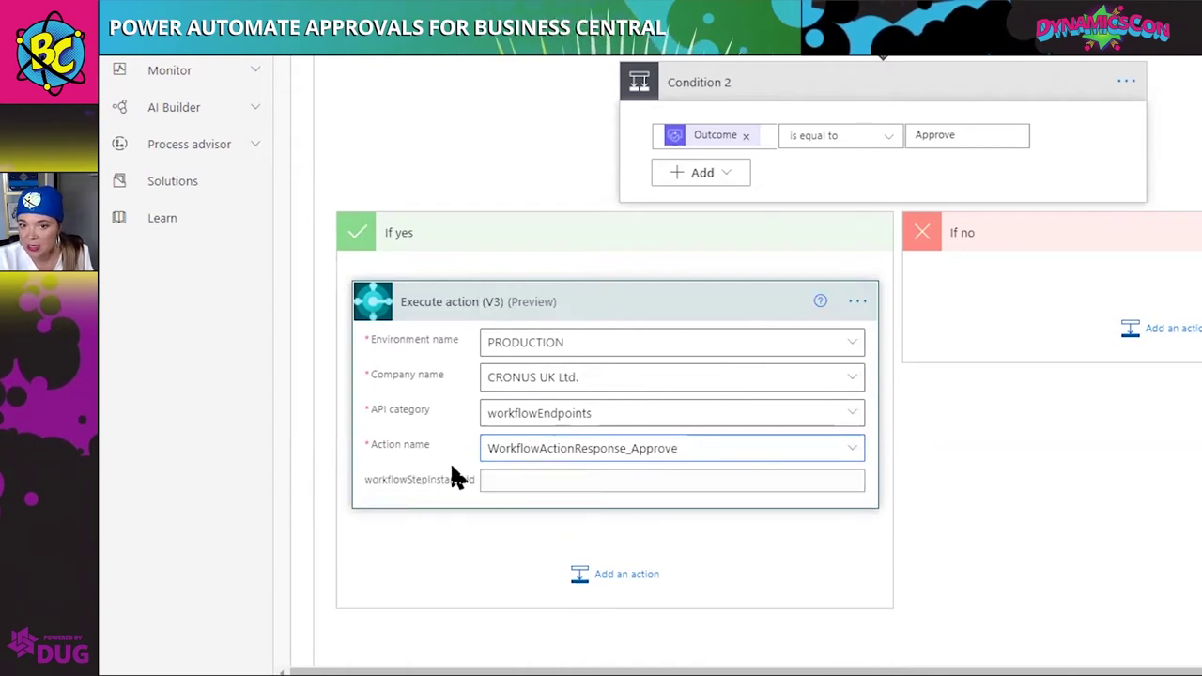
Set workflowStepInstanceId to Workflow Step Id and rename the step 'release invoice'
click(621, 480)
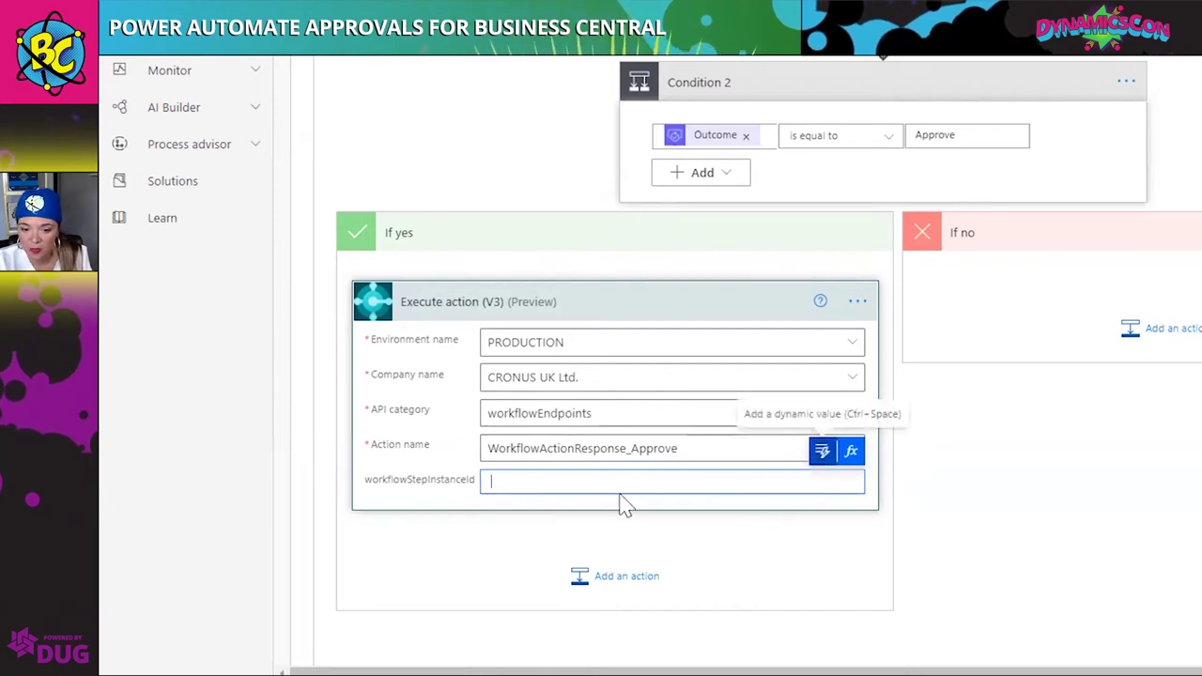
click(819, 452)
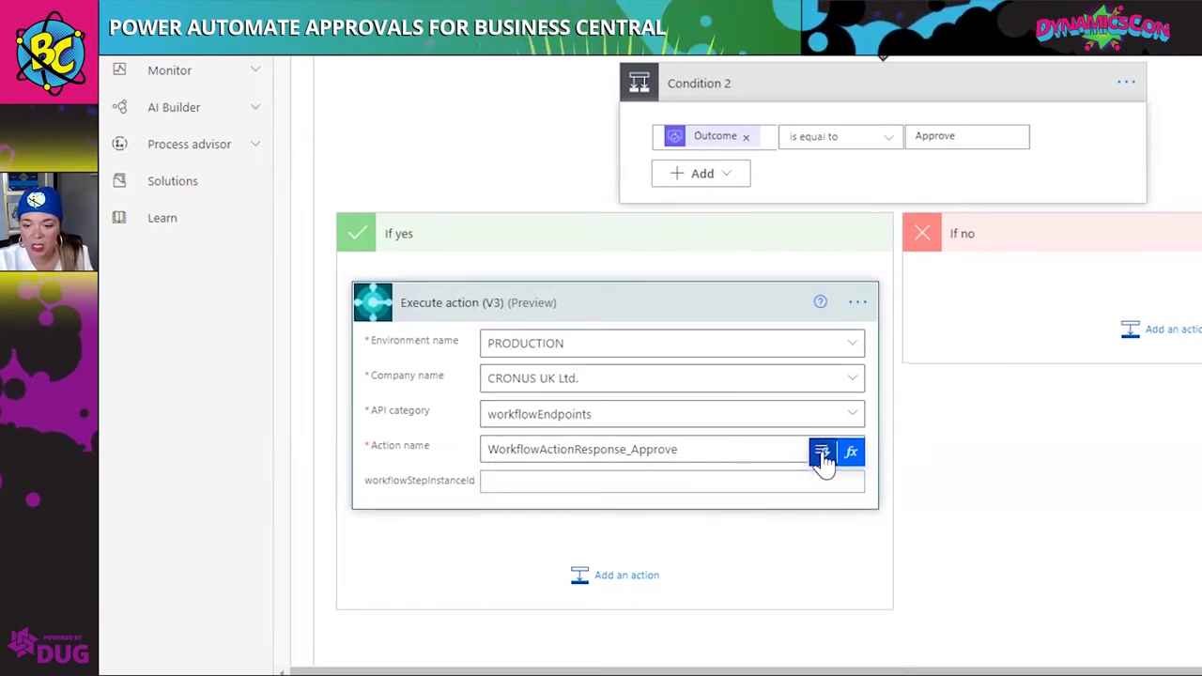
text(workf)
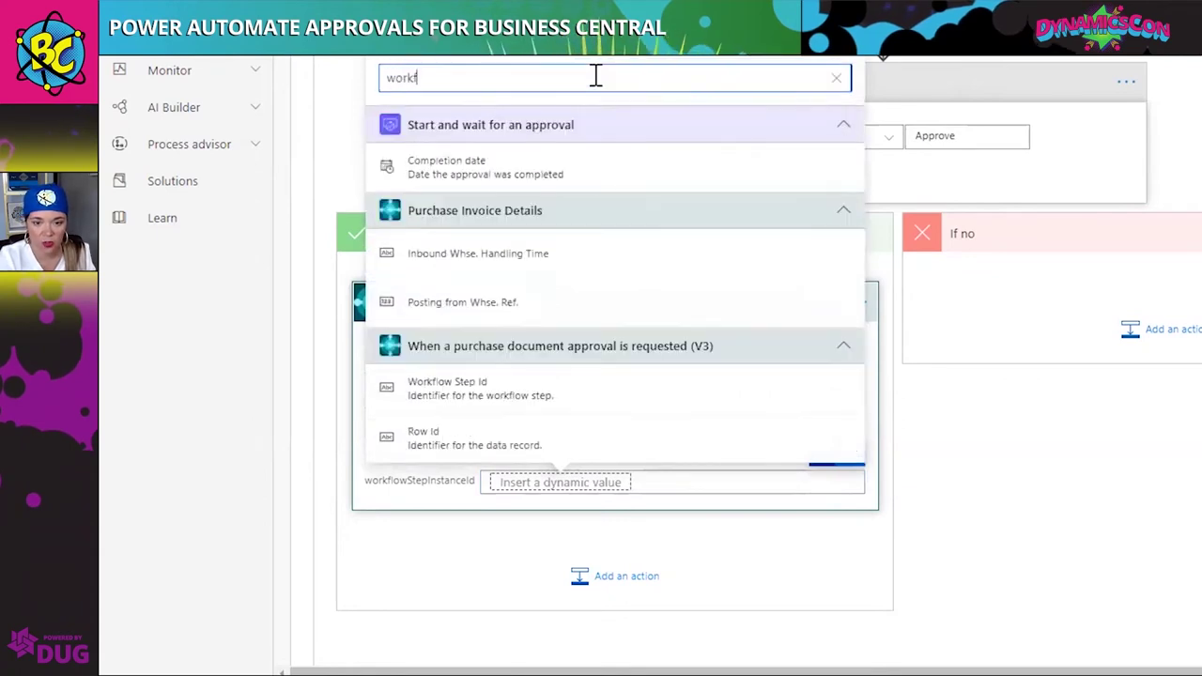
click(568, 442)
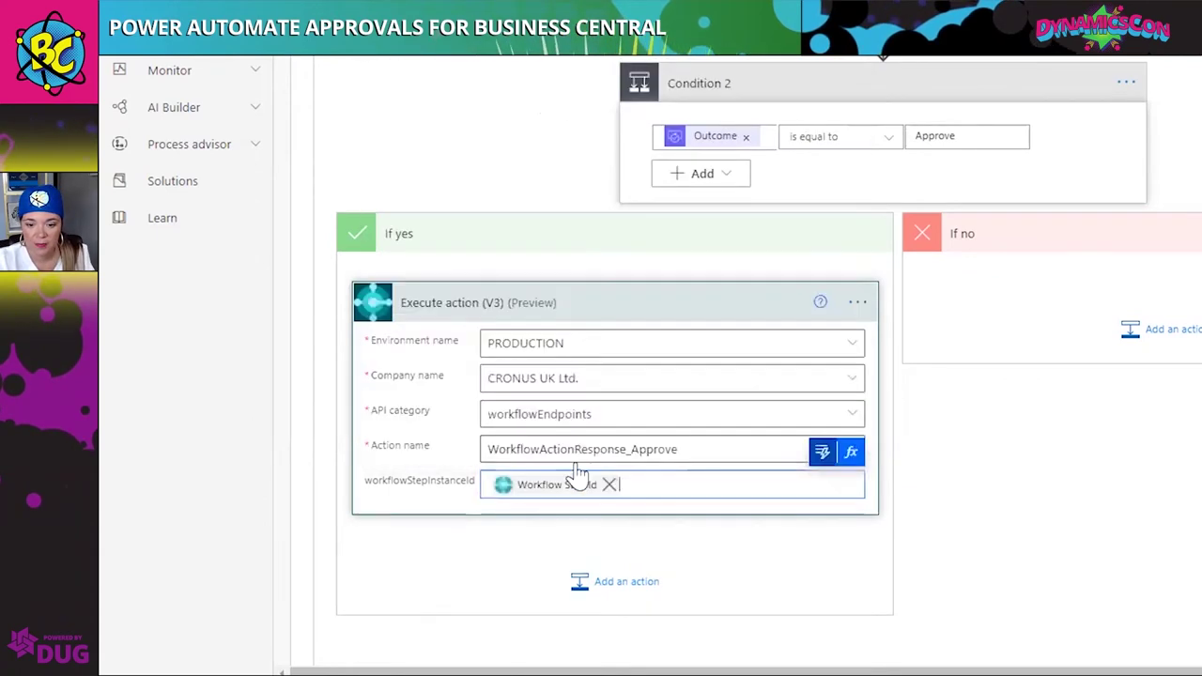
click(857, 303)
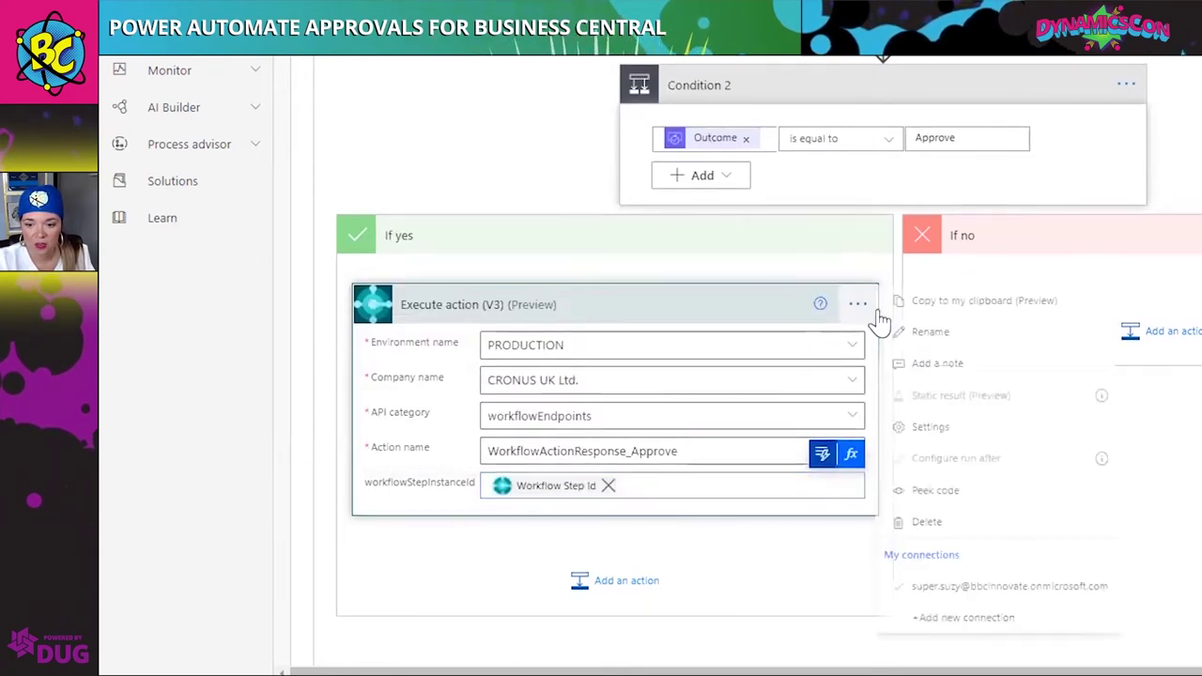
click(939, 333)
text(release invoice)
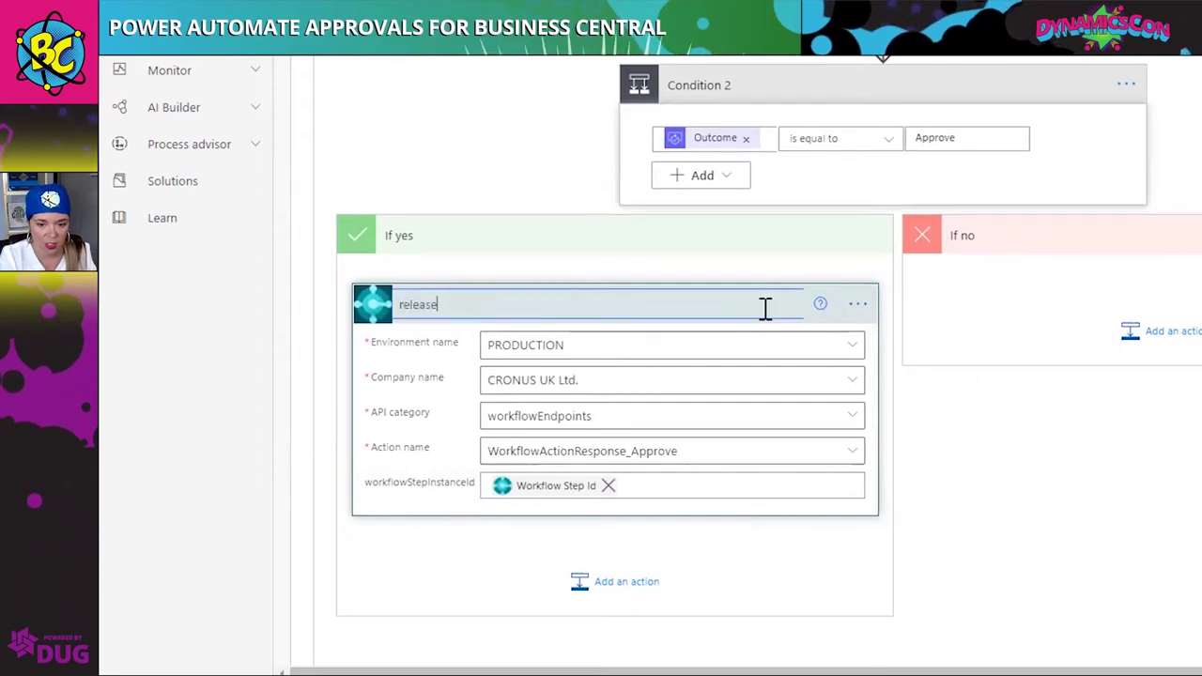
click(830, 558)
Add a Business Central Execute action (V3) step after release invoice
click(638, 582)
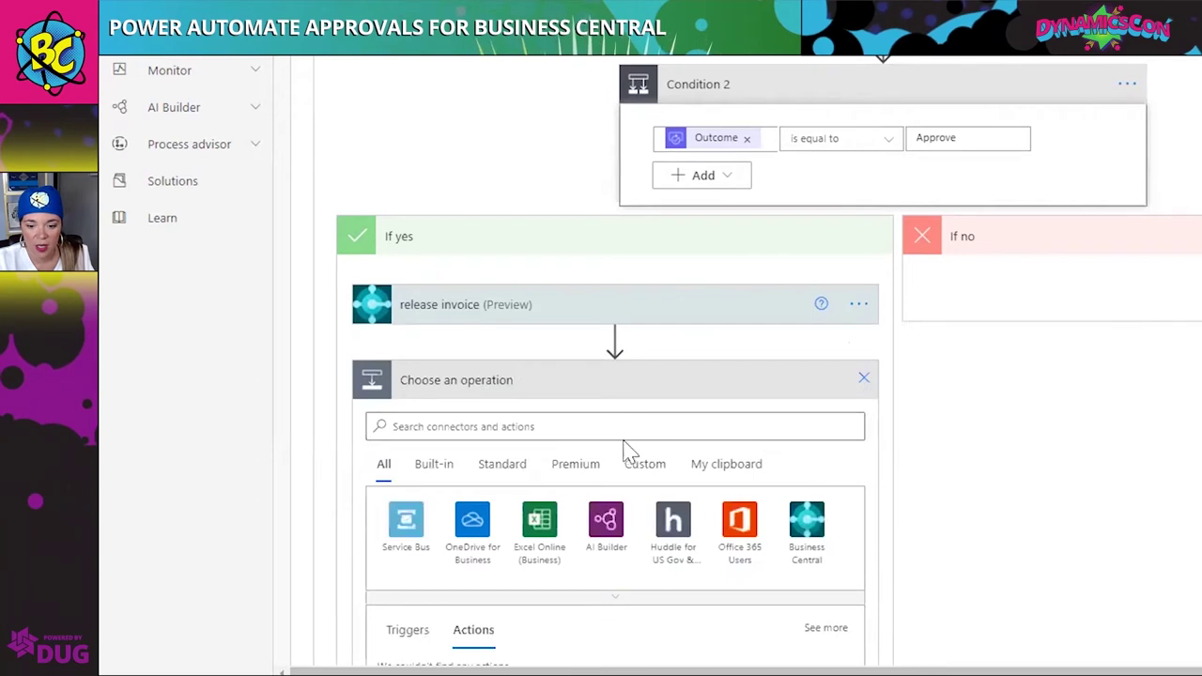
text(expe)
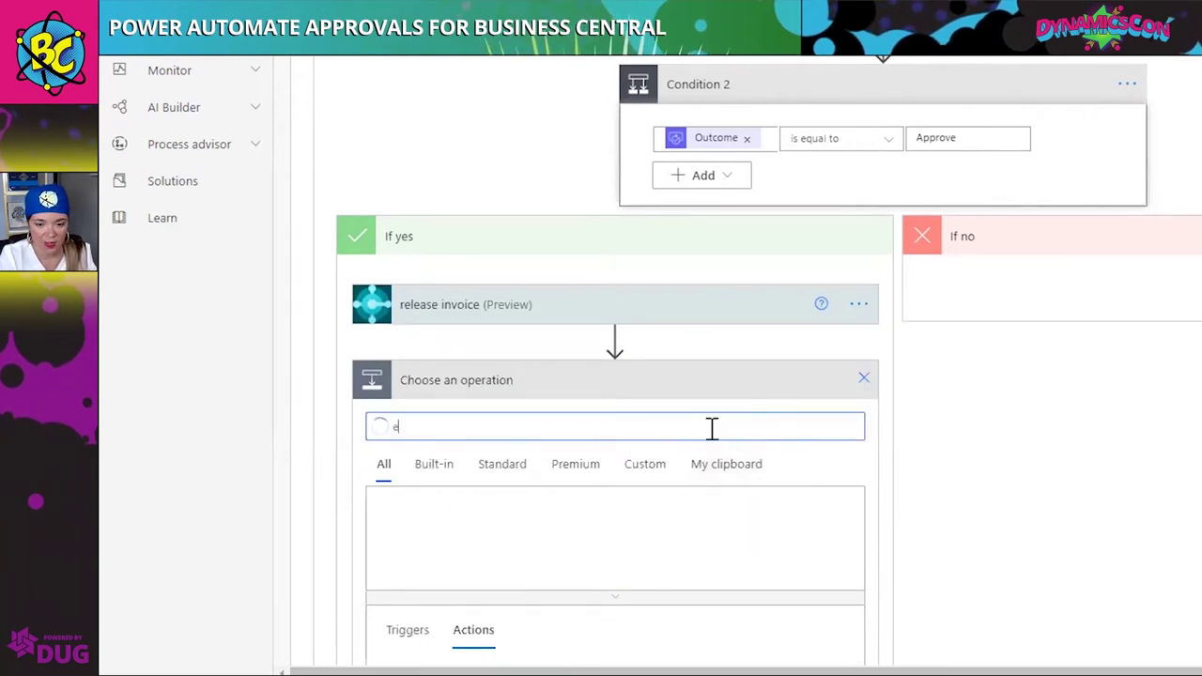
key(BackSpace)
key(BackSpace)
key(BackSpace)
text(busines)
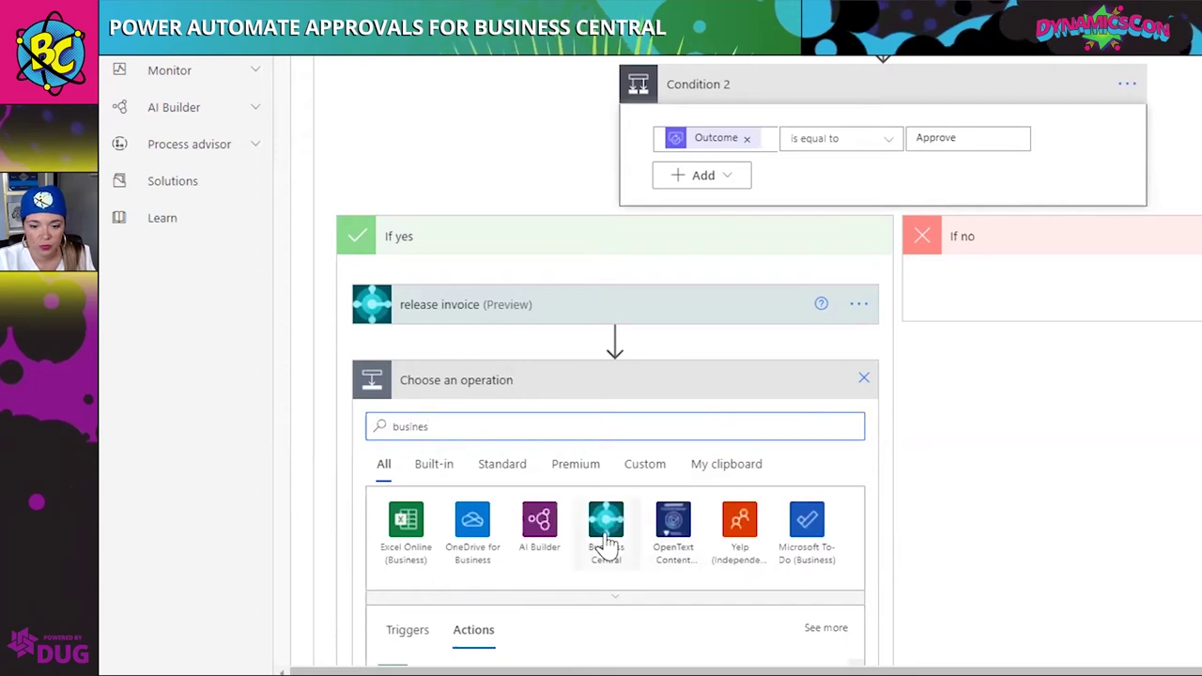
click(607, 526)
scroll(601, 550, down, 2)
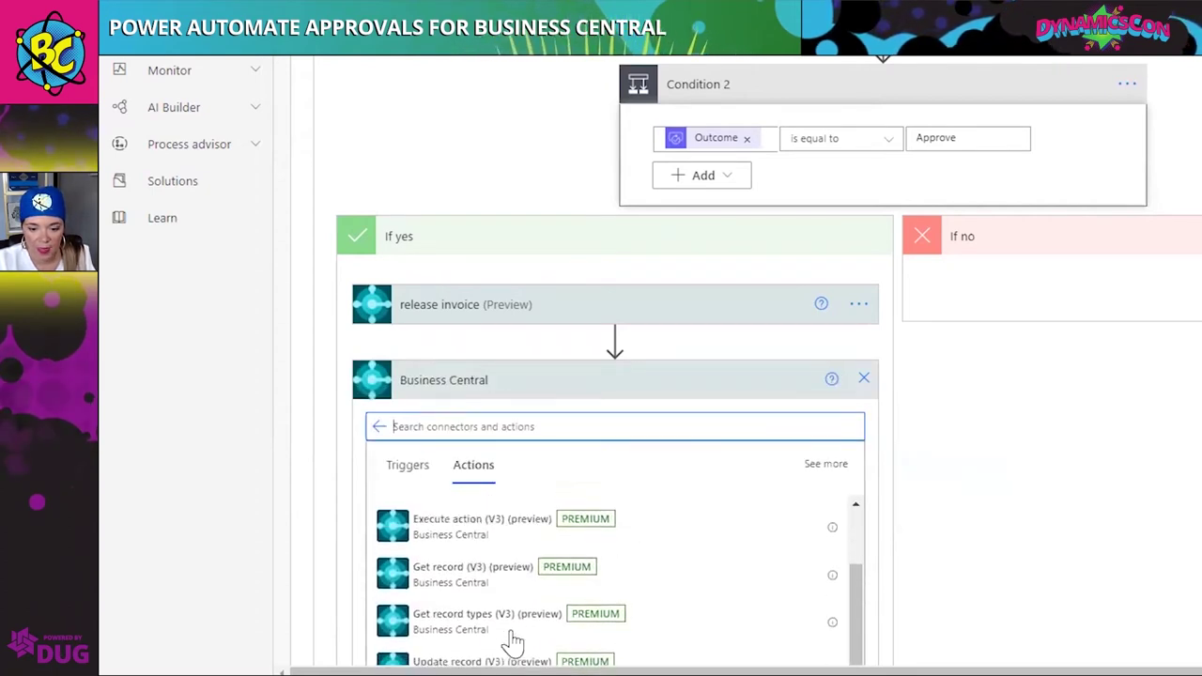
scroll(488, 629, up, 1)
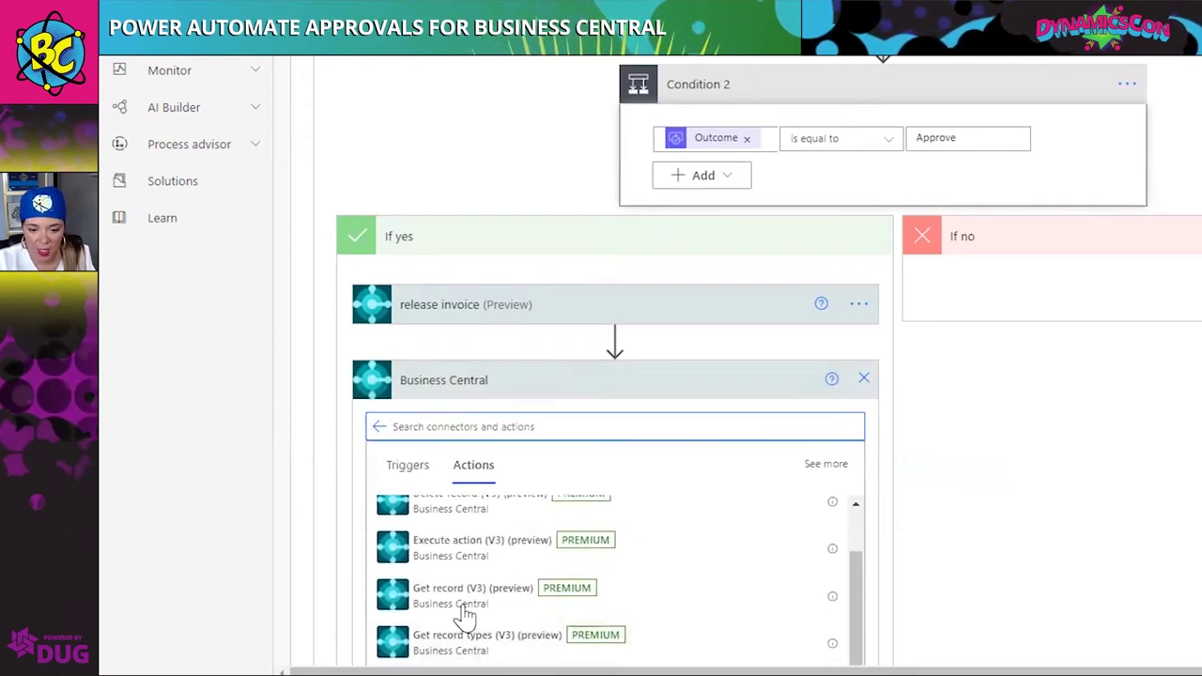
click(467, 545)
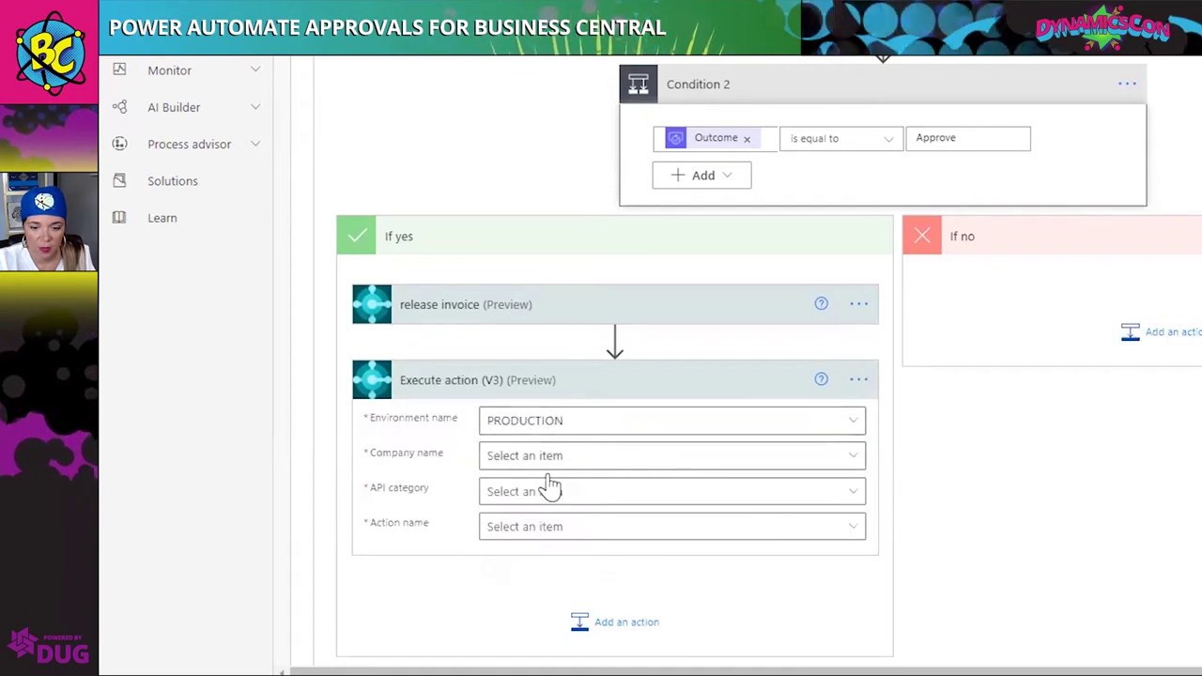
Set the company to CRONUS UK Ltd., API category v2.0 and action purchaseInvoice-post
click(593, 467)
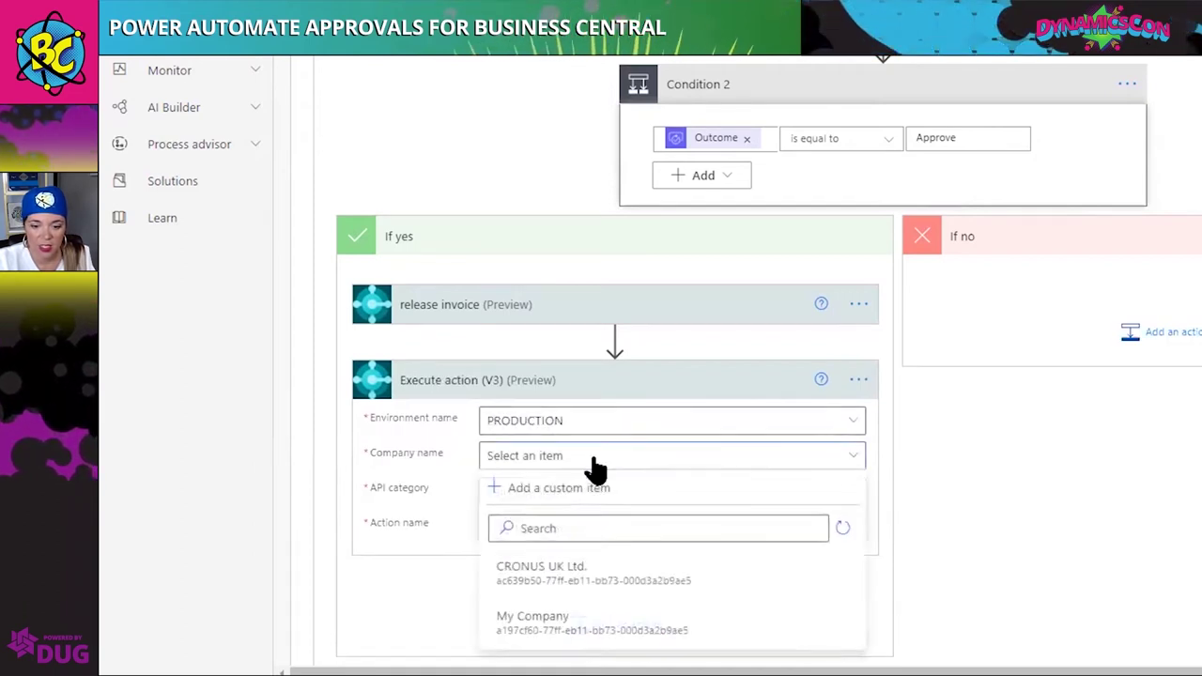
click(550, 575)
click(558, 498)
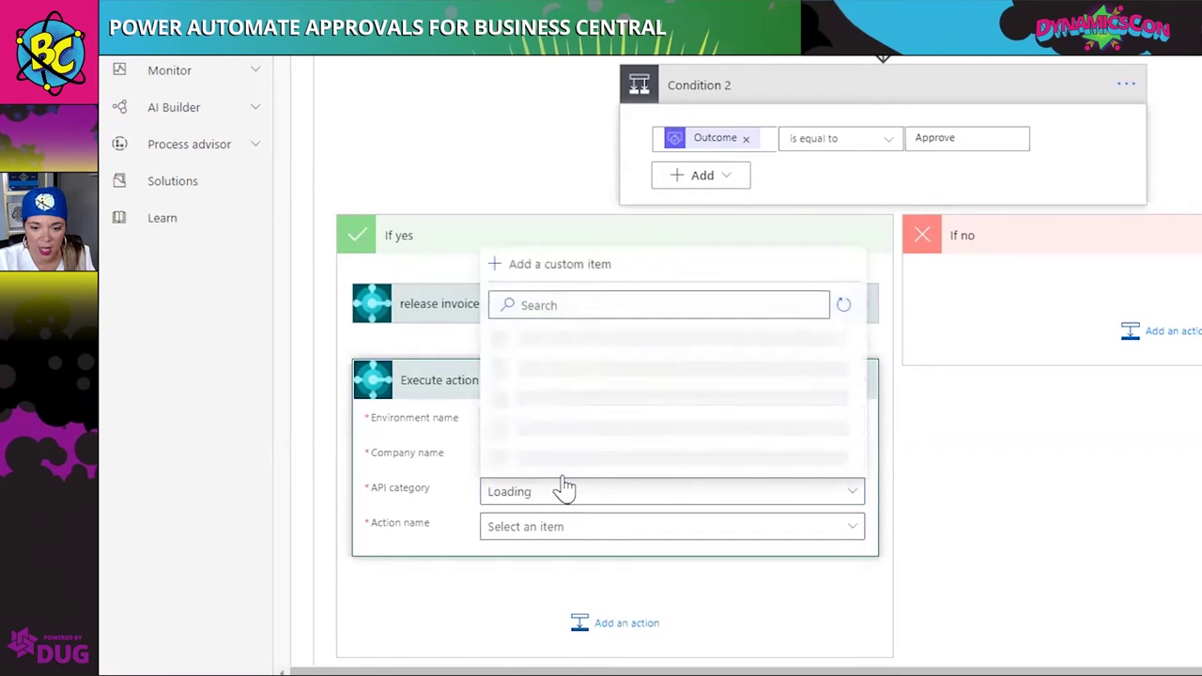
click(634, 418)
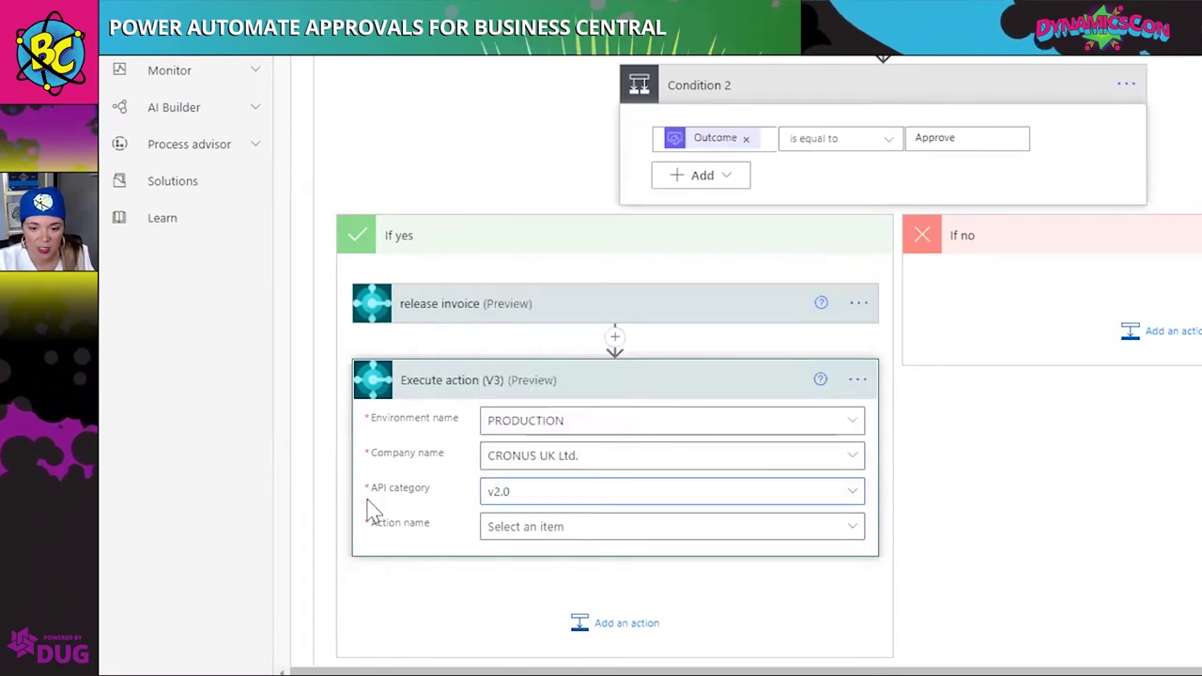
click(536, 538)
scroll(688, 432, down, 1)
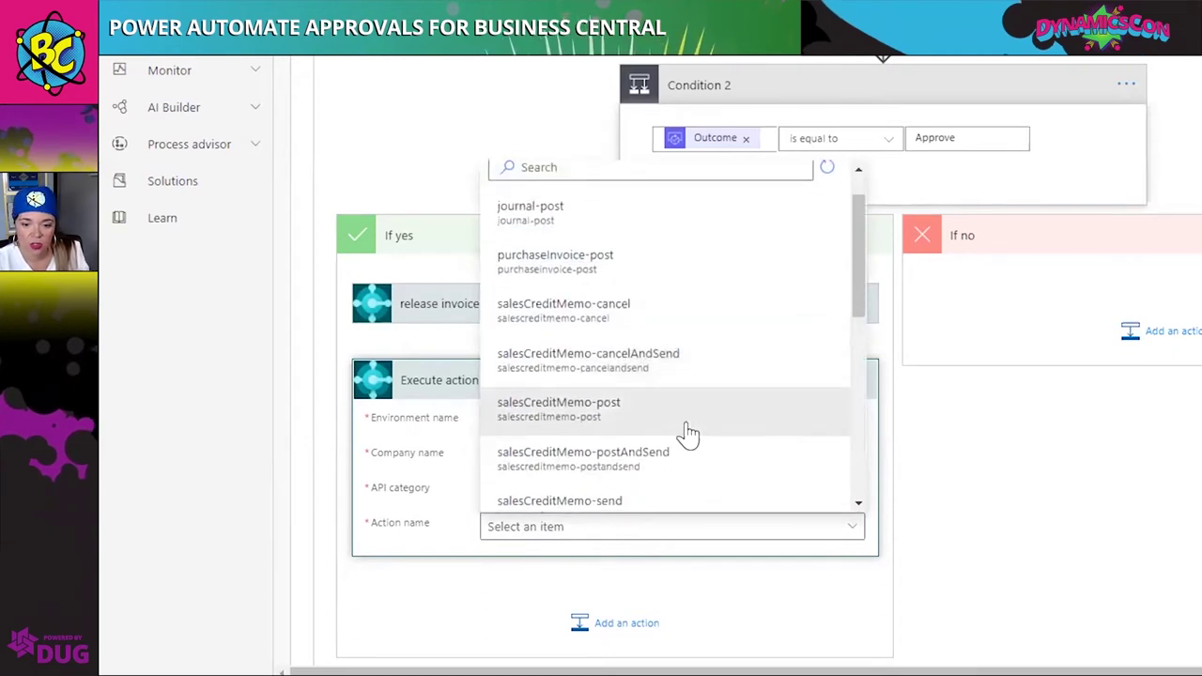
scroll(695, 432, up, 1)
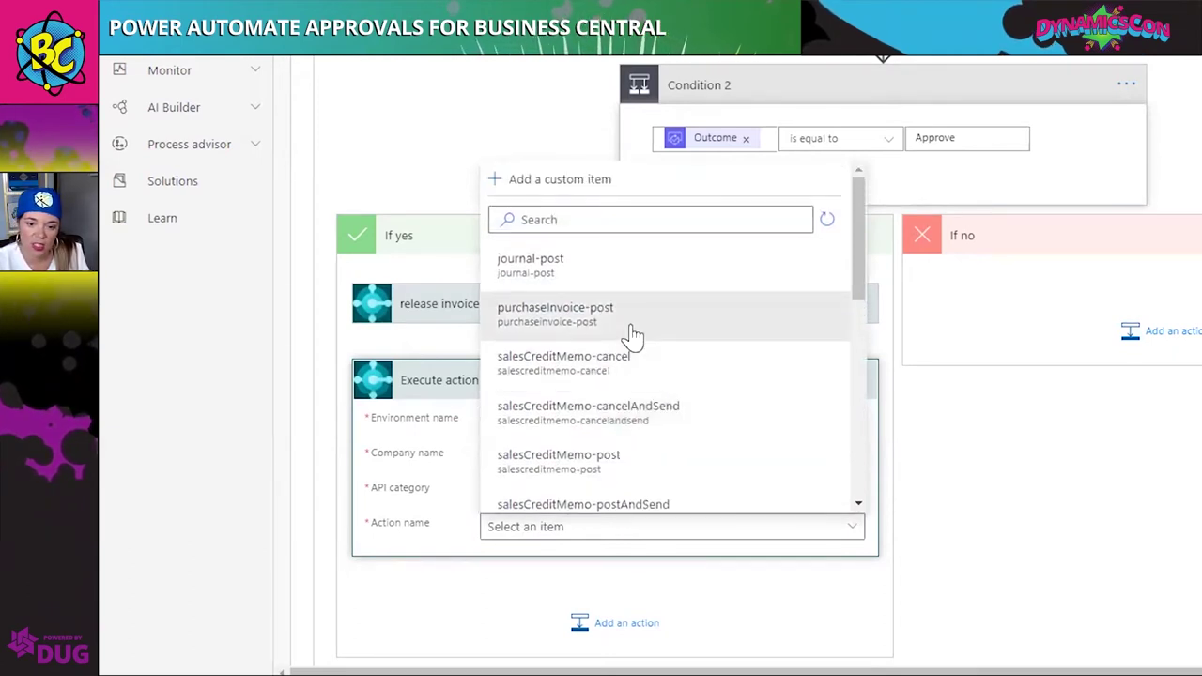
click(635, 333)
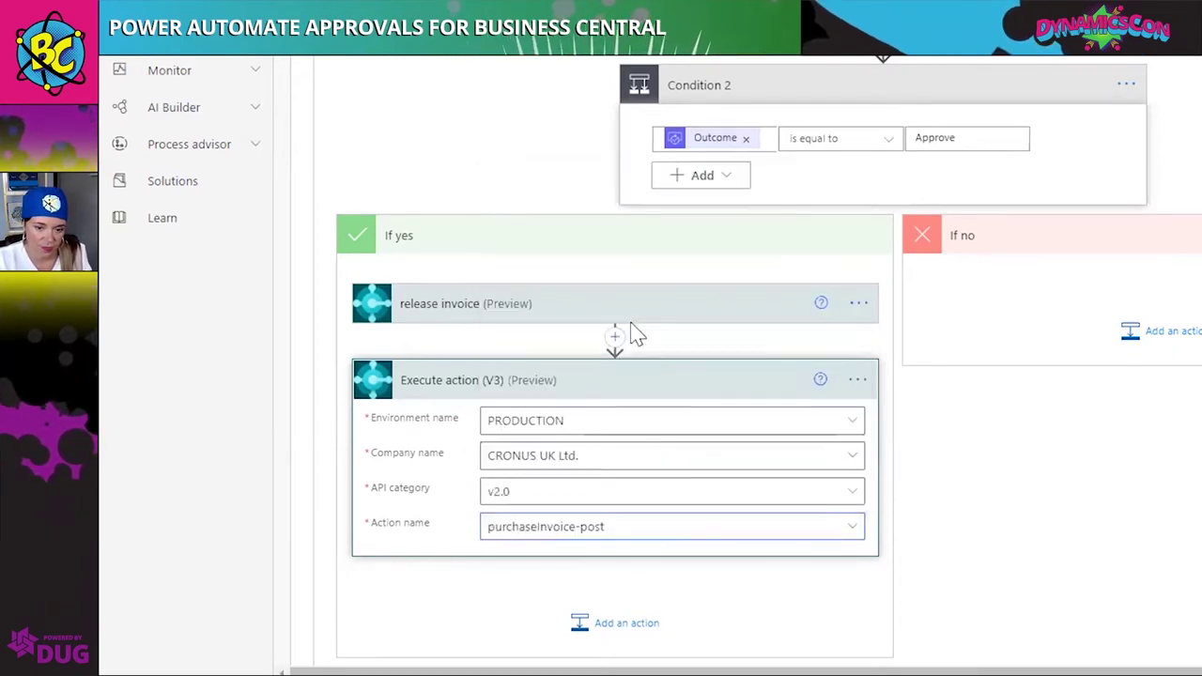
Rename the step 'Post Invoice' and set its id to the trigger's Row Id
click(858, 379)
click(924, 371)
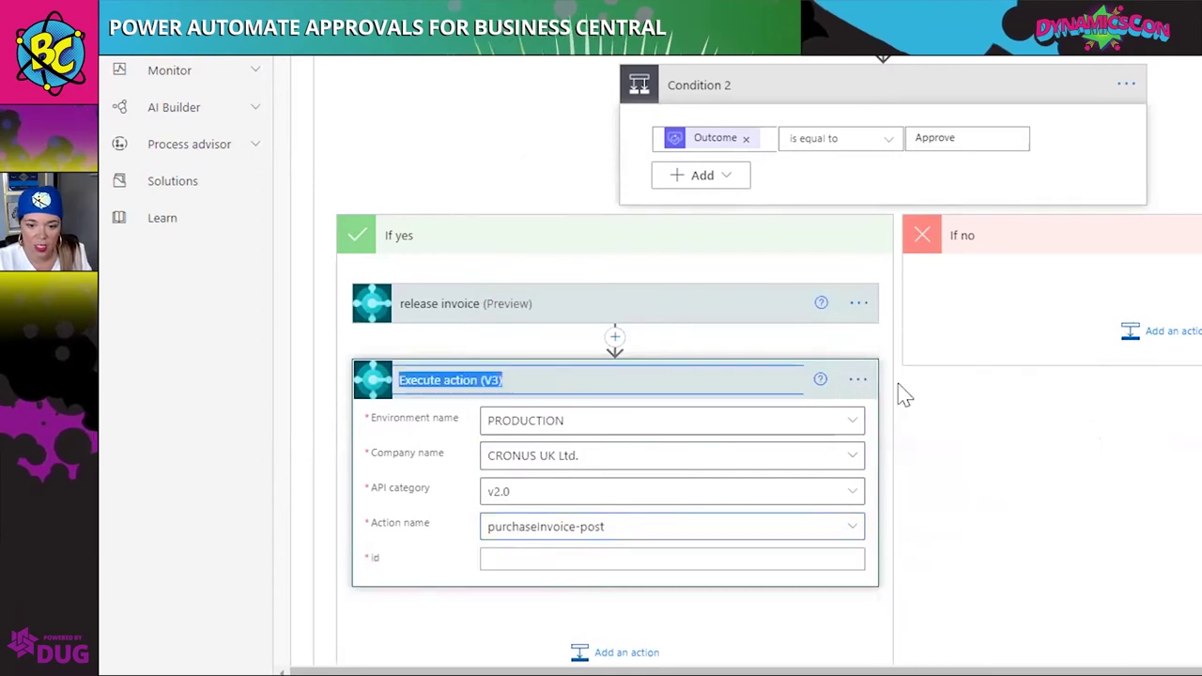
text(Post Invoice)
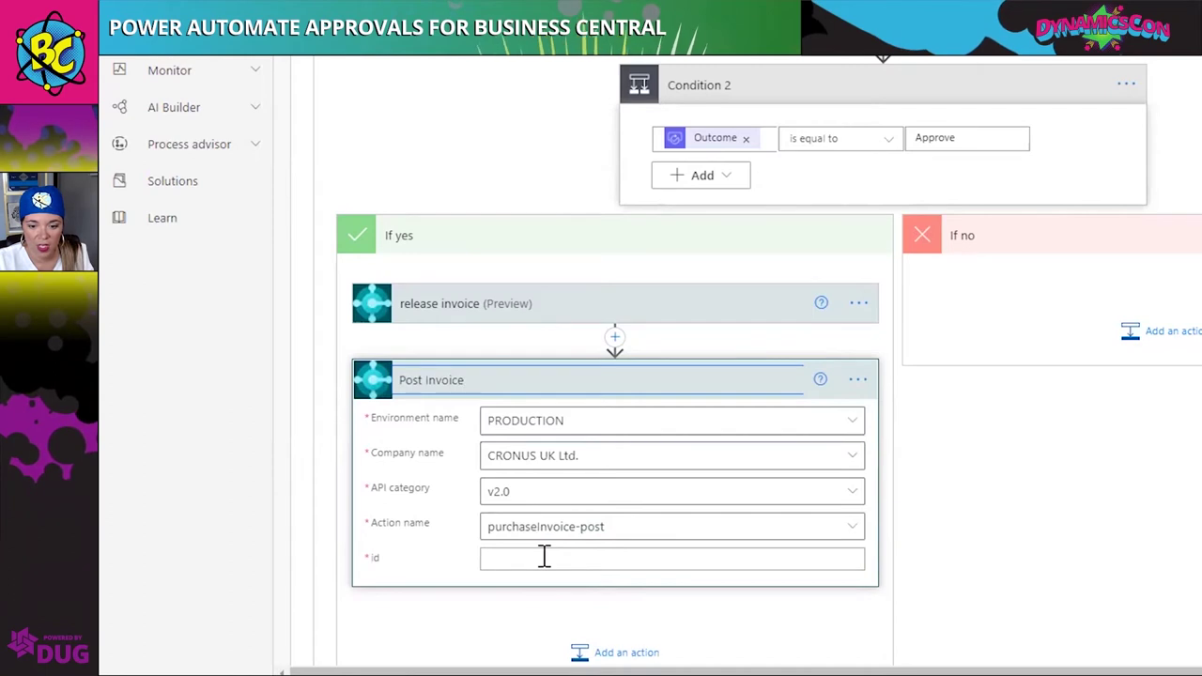
click(544, 558)
click(818, 530)
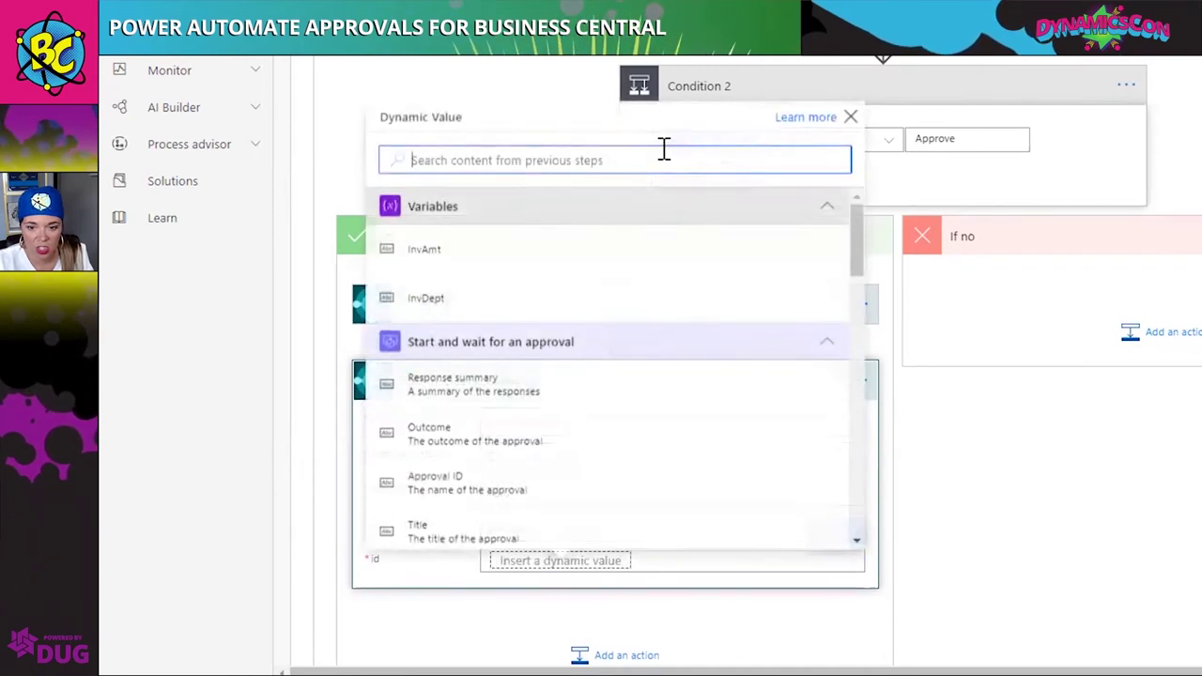
text(row)
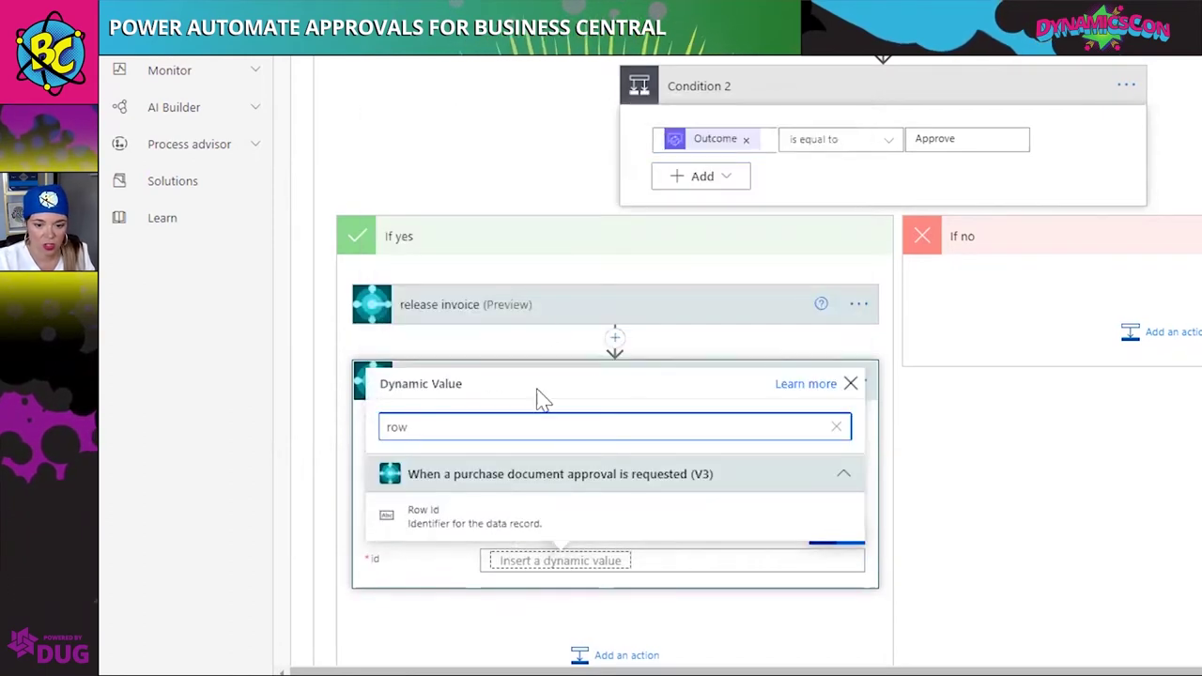
click(472, 514)
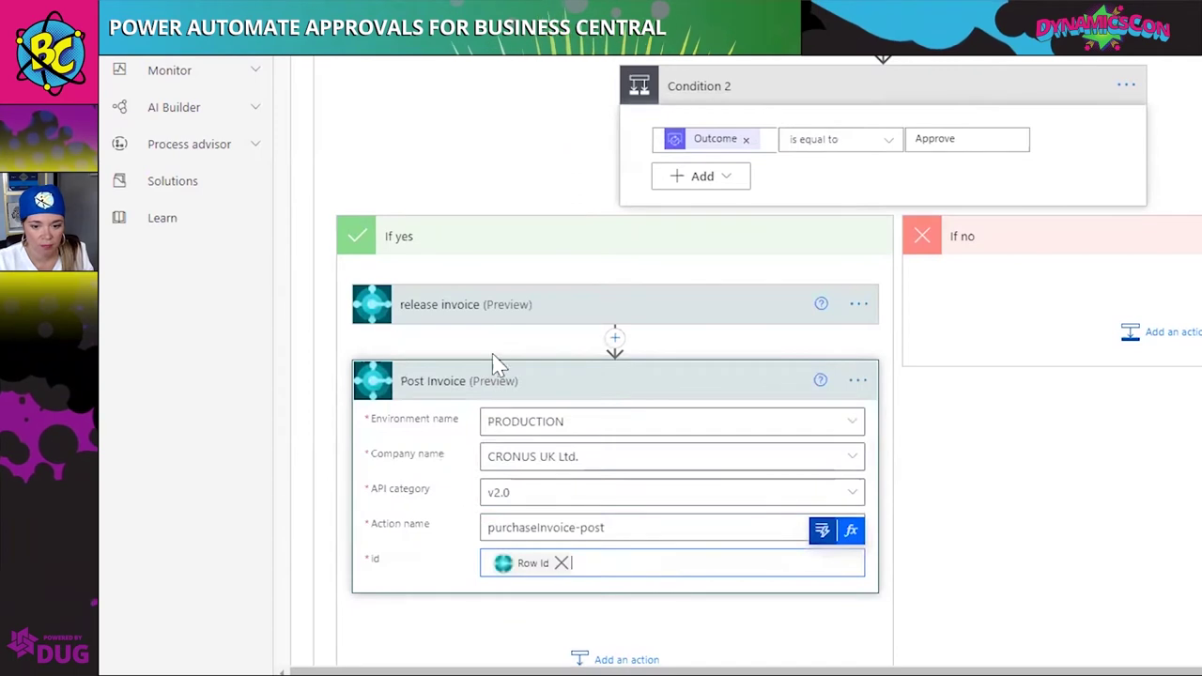
click(526, 394)
scroll(531, 404, down, 1)
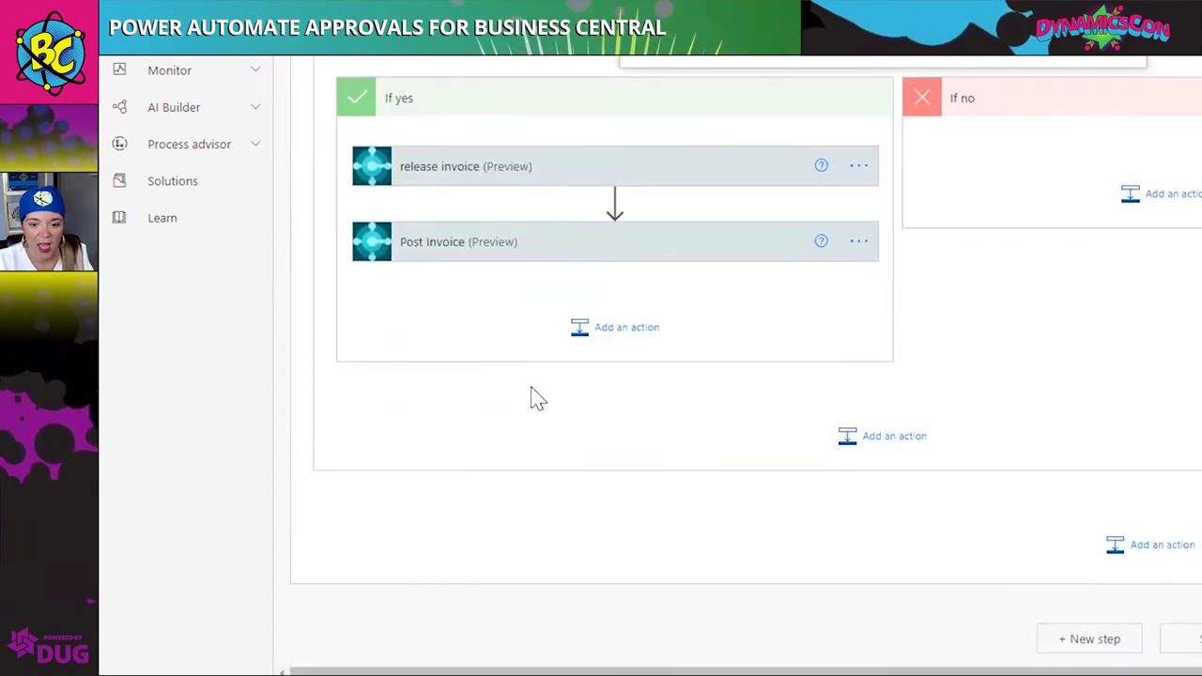
Add a Send an email (V2) step after Post Invoice
click(609, 340)
text(send email)
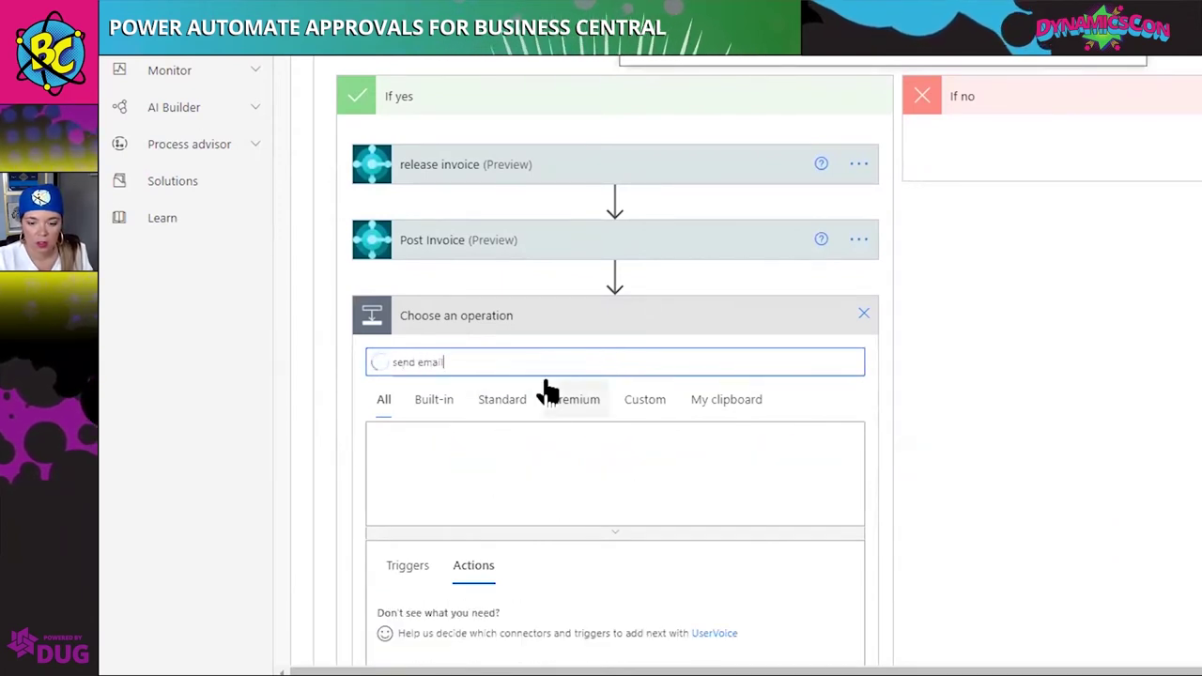
scroll(555, 550, down, 3)
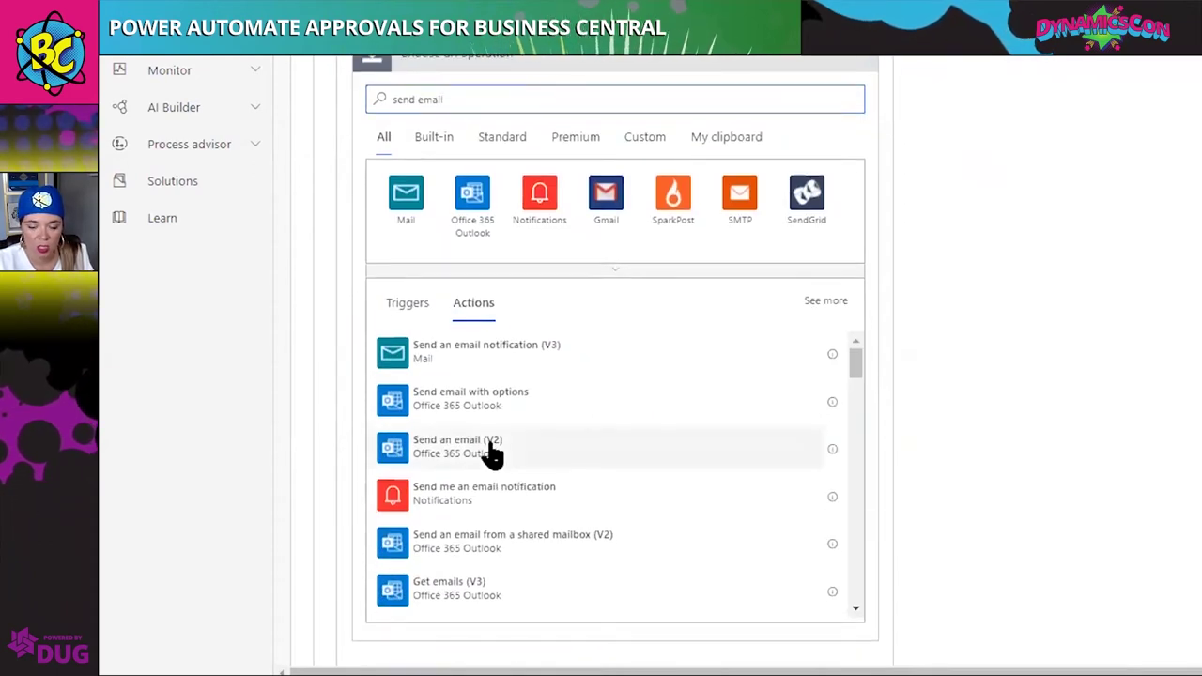
click(458, 441)
Set the email recipient to an expression using the requester's email
click(682, 137)
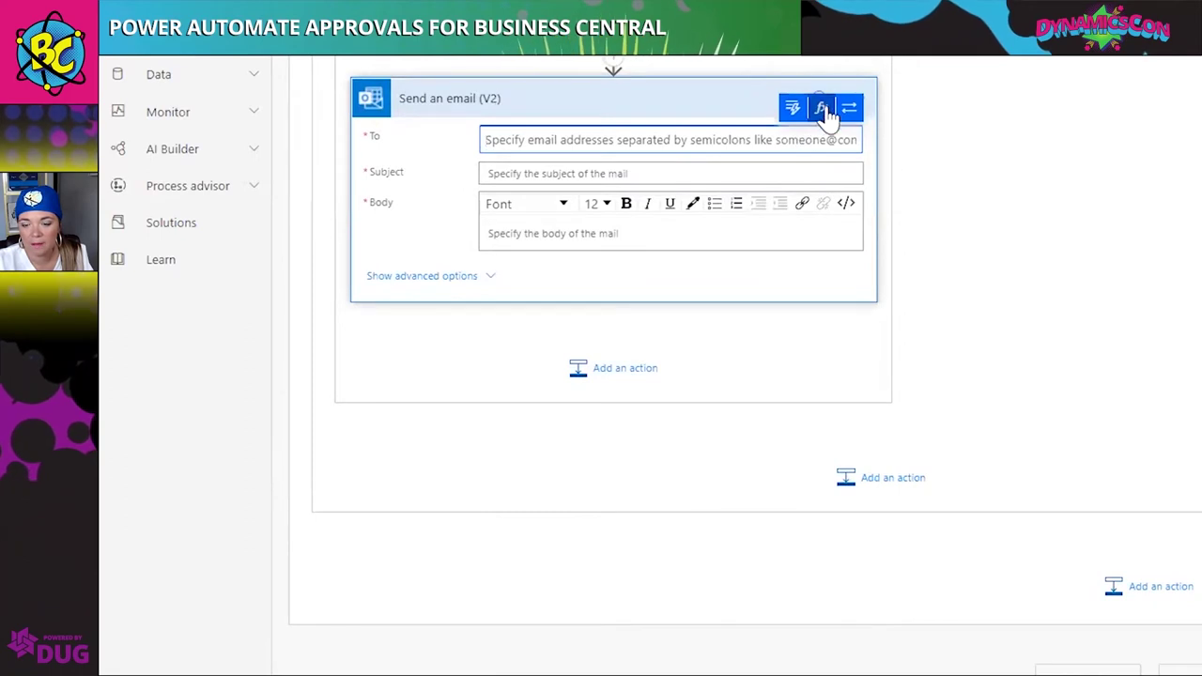
click(579, 463)
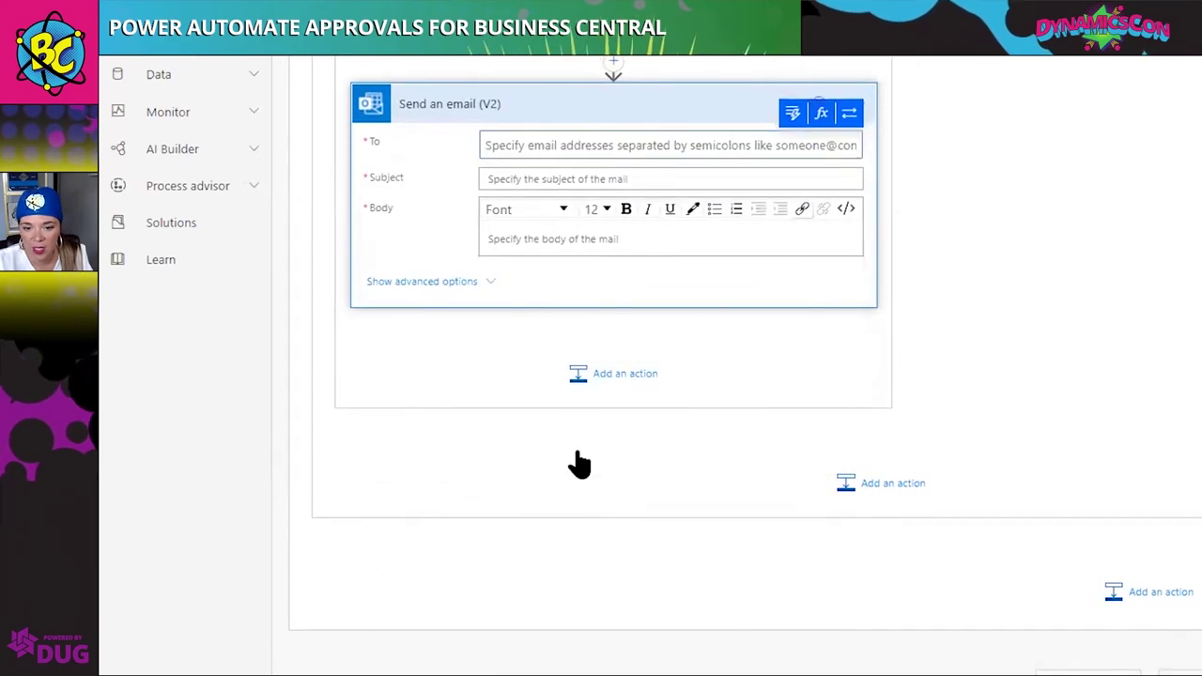
click(812, 147)
click(822, 114)
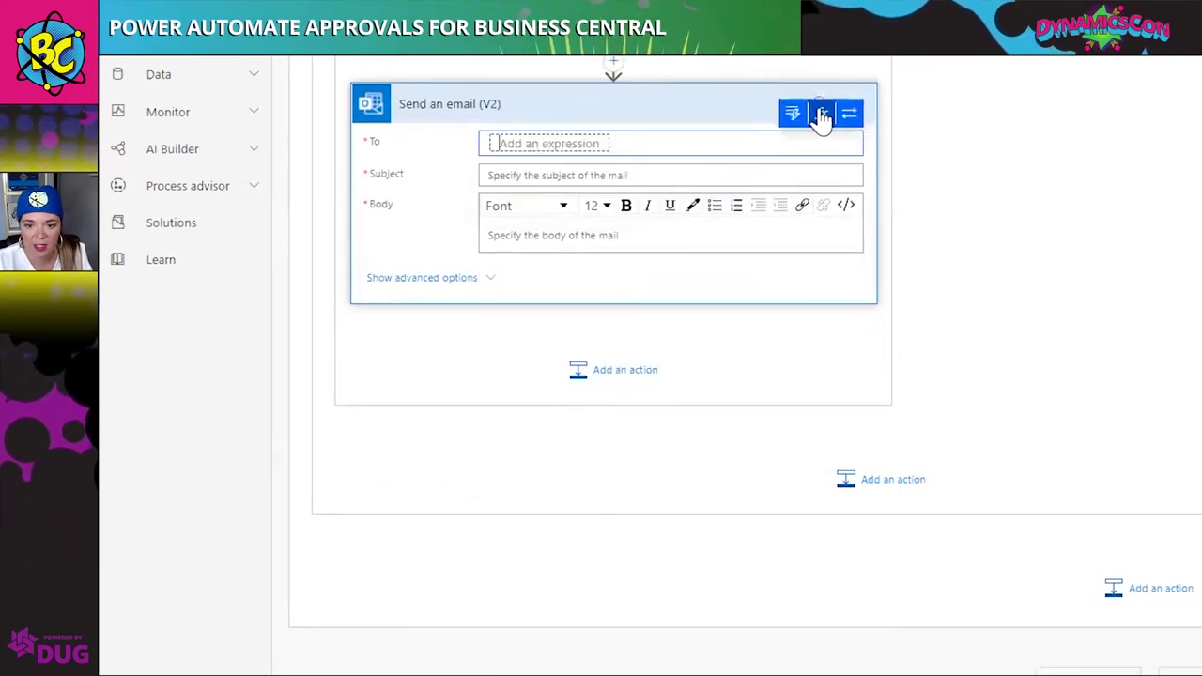
click(746, 410)
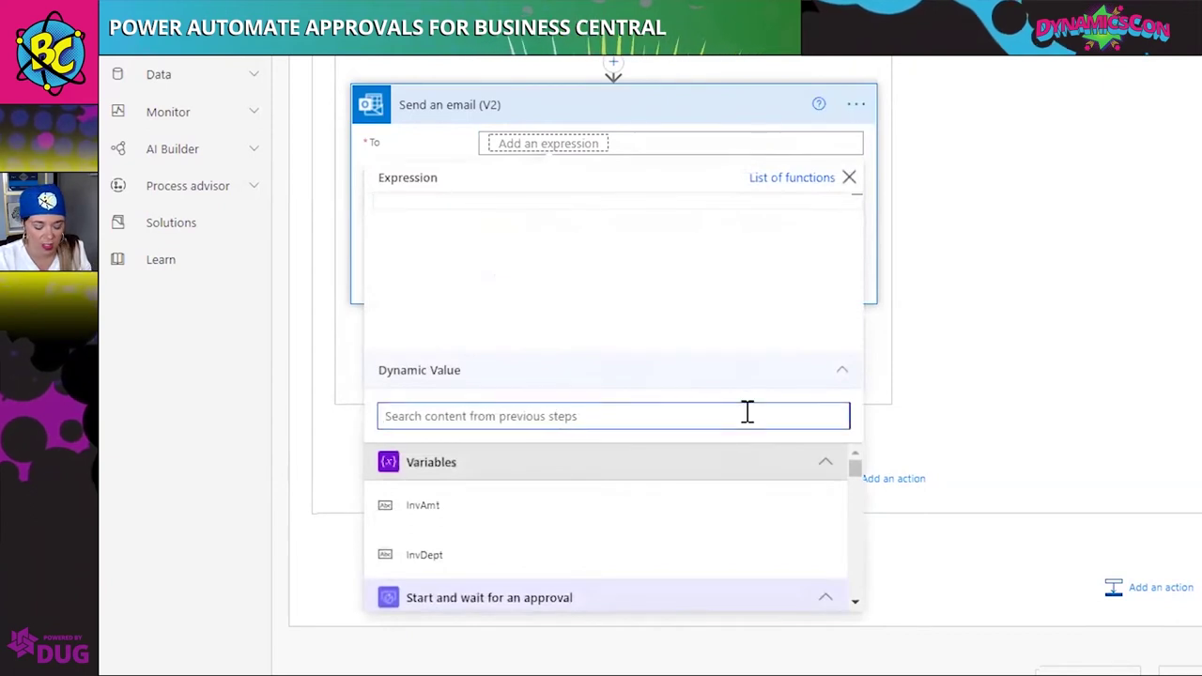
text(exp)
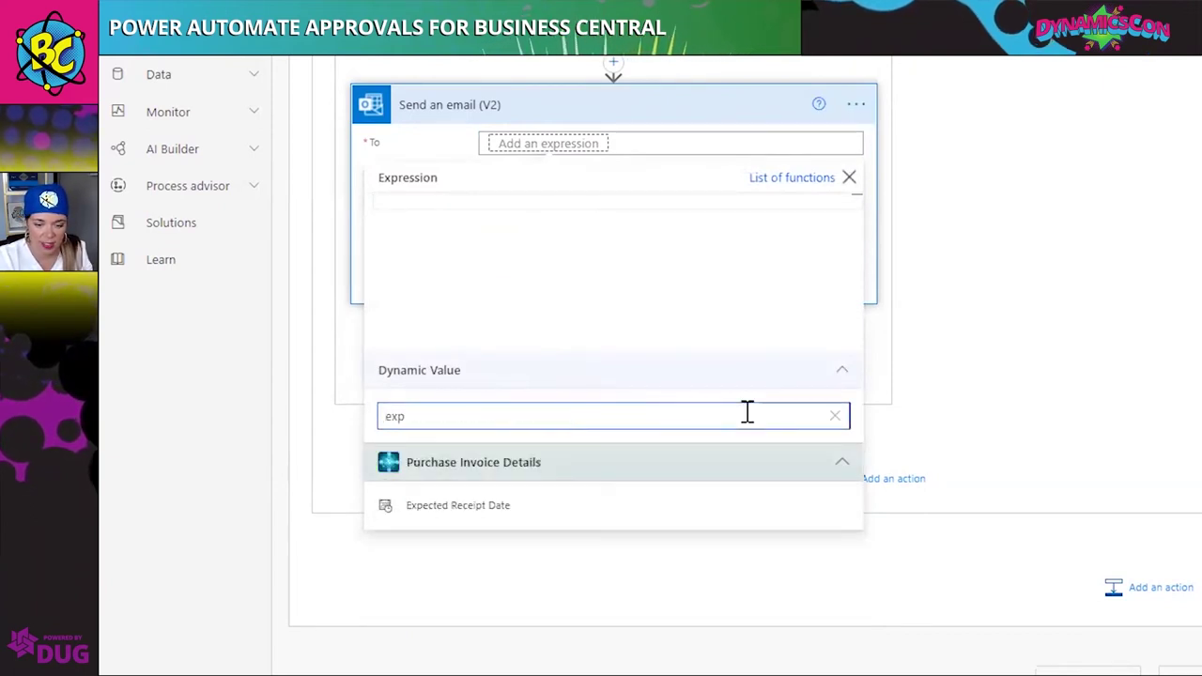
key(BackSpace)
text(req)
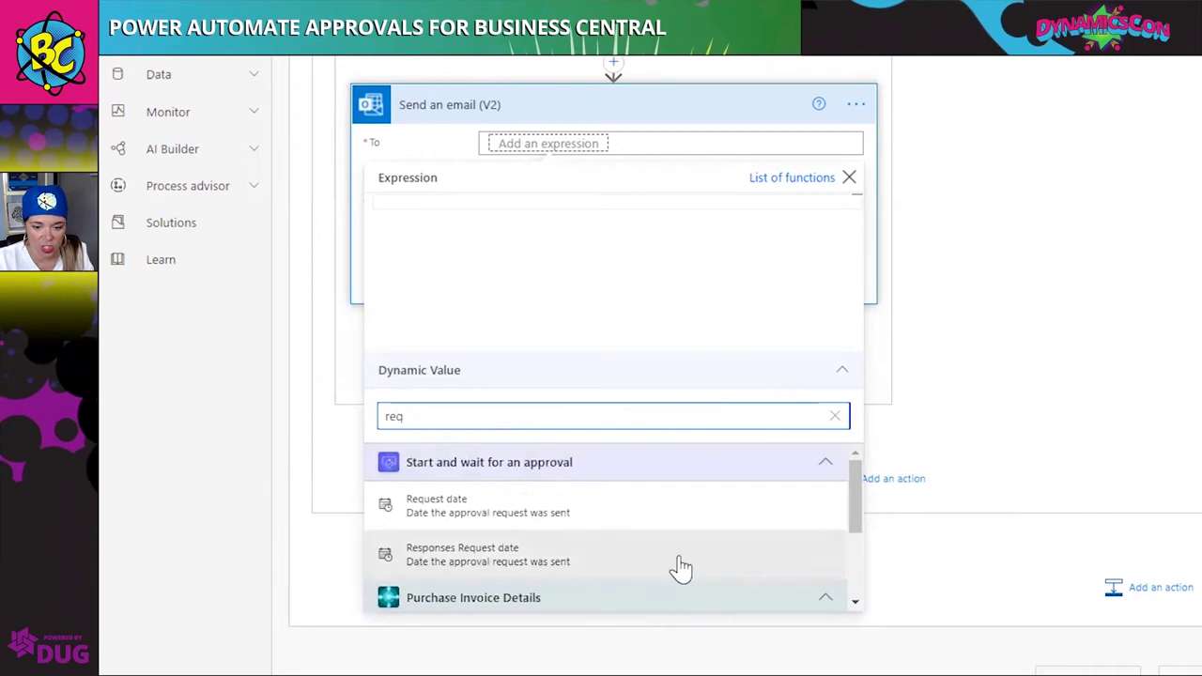
scroll(469, 578, down, 2)
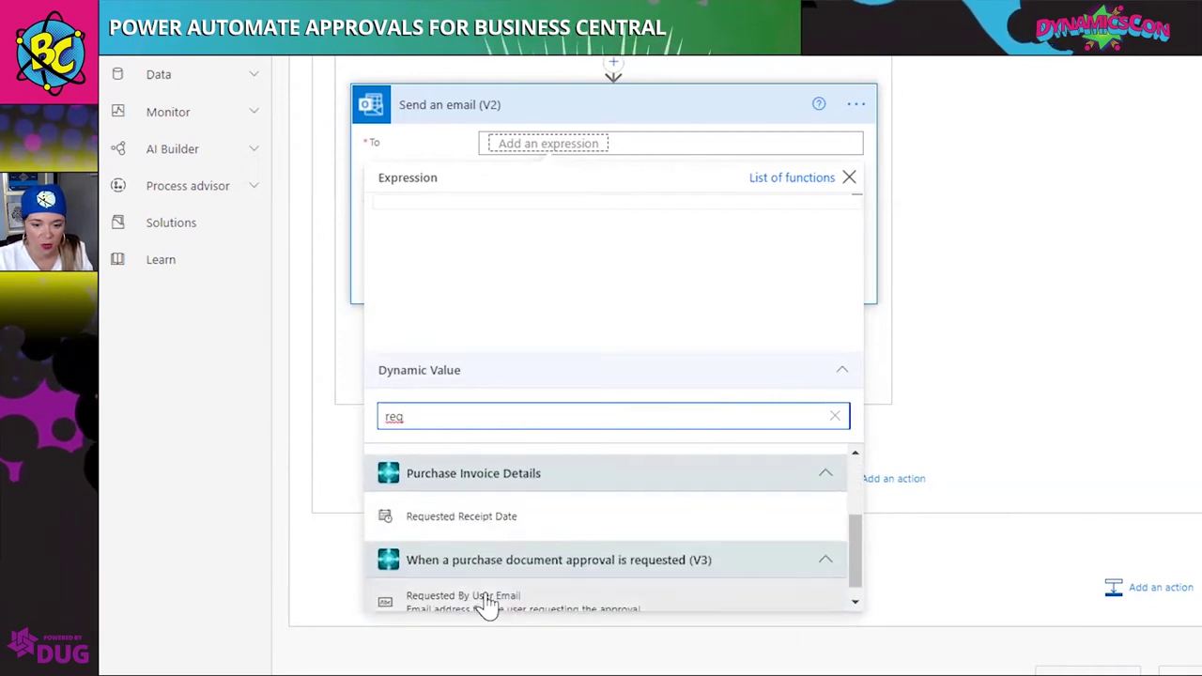
click(485, 602)
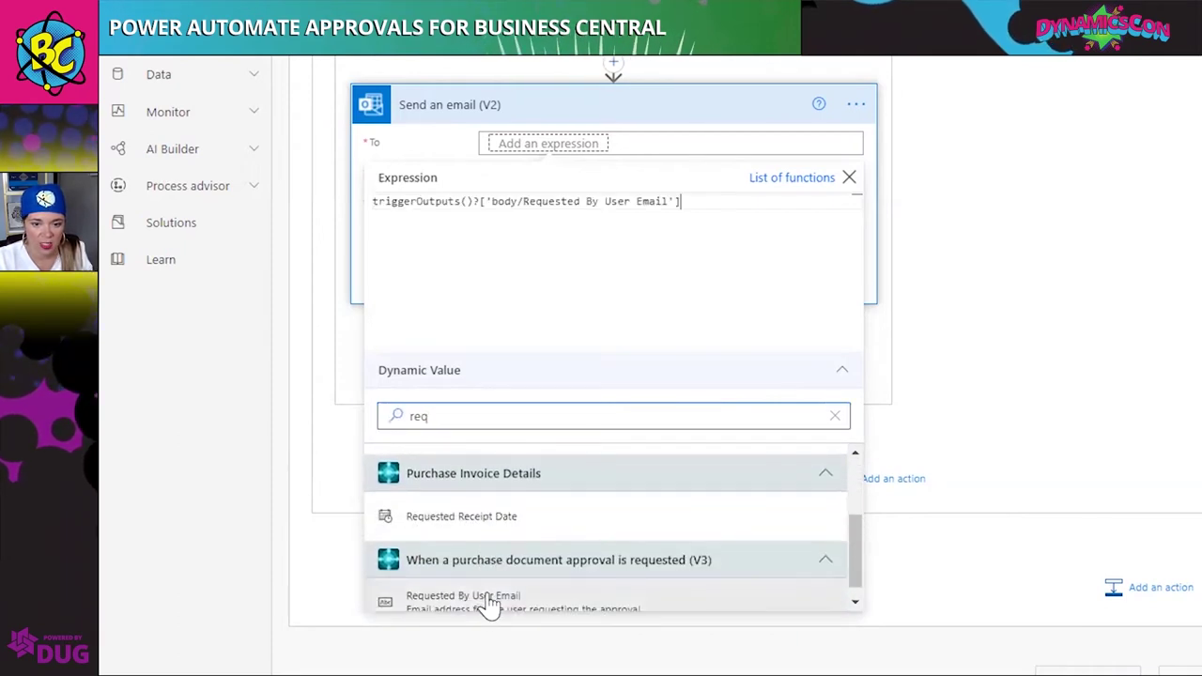
click(990, 406)
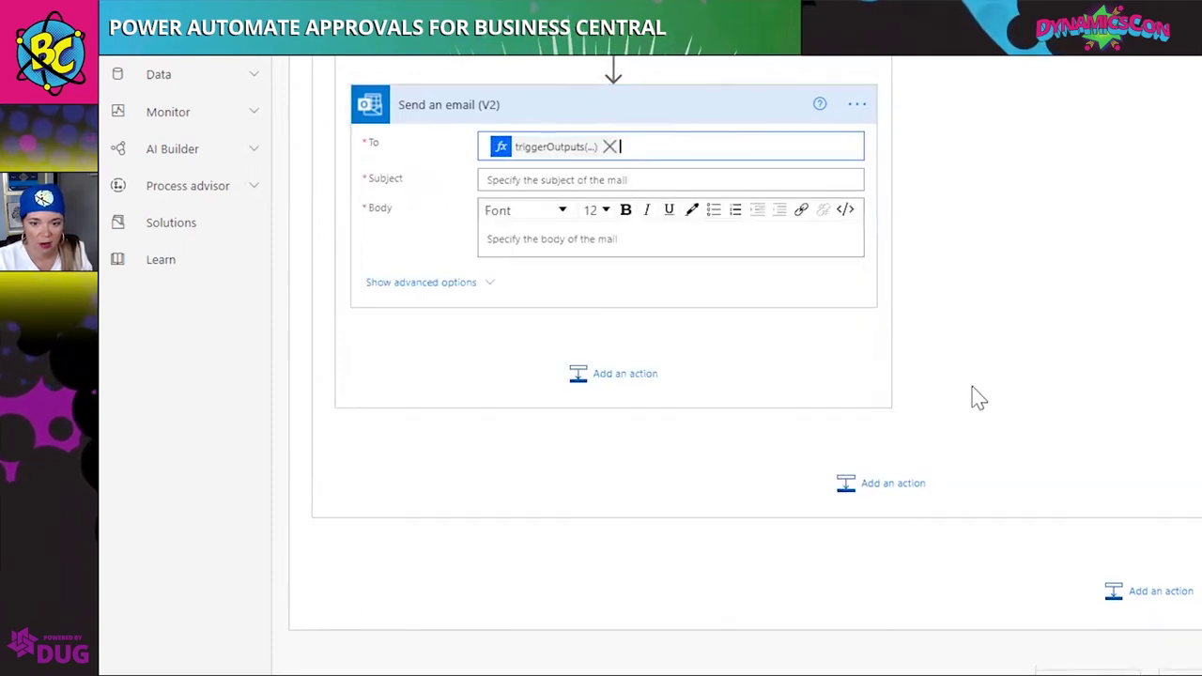
Put the Vendor Invoice No. into the email subject
click(535, 177)
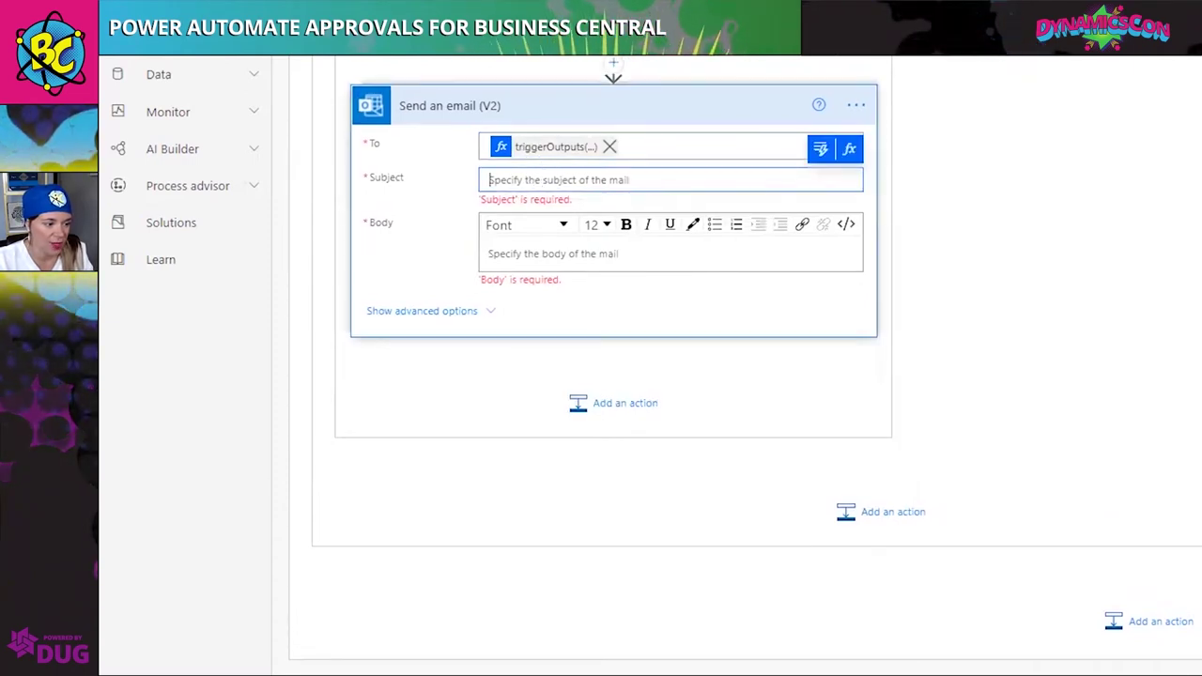
click(550, 183)
click(821, 156)
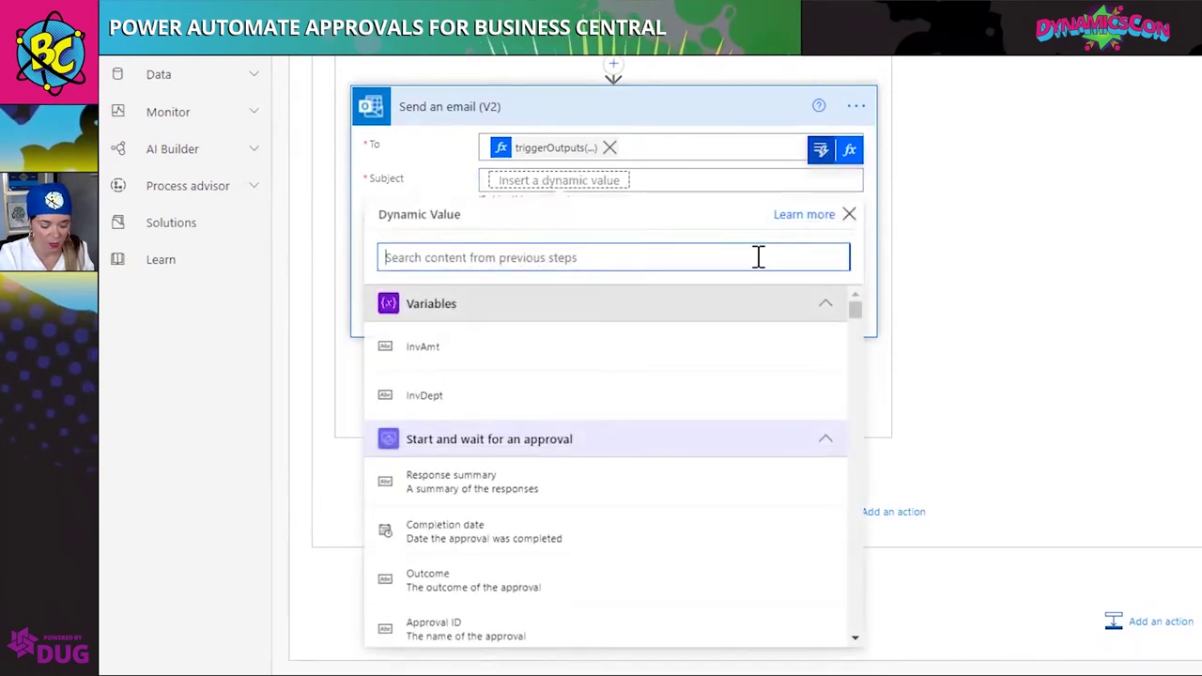
text(vne)
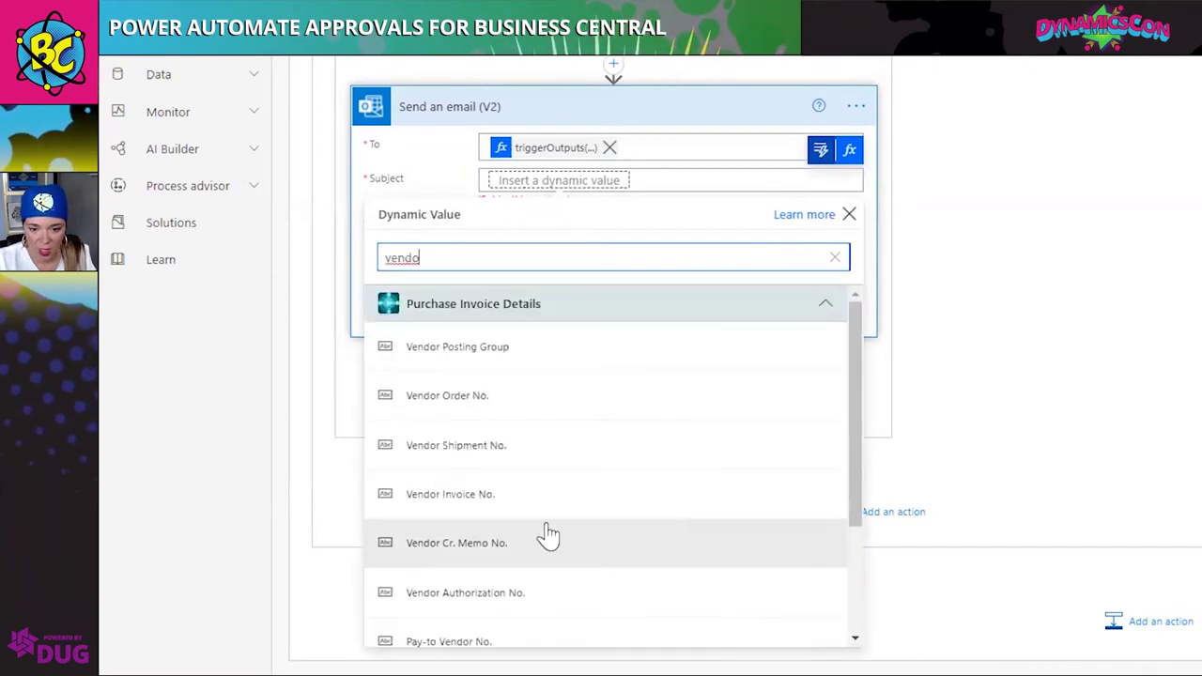
click(542, 505)
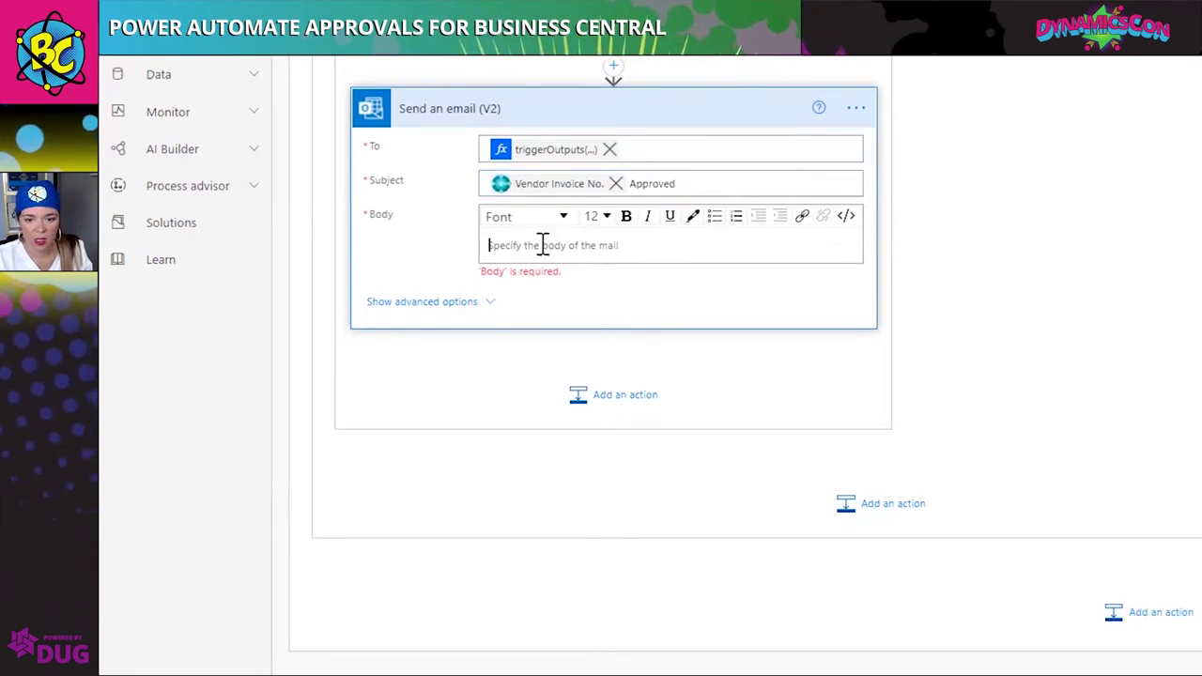
Paste the approval message into the body and insert Vendor Invoice No. after 'Invoice NO:'
text(Your invoice was APPROVED.  Invoice NO:)
click(727, 255)
click(597, 277)
click(821, 189)
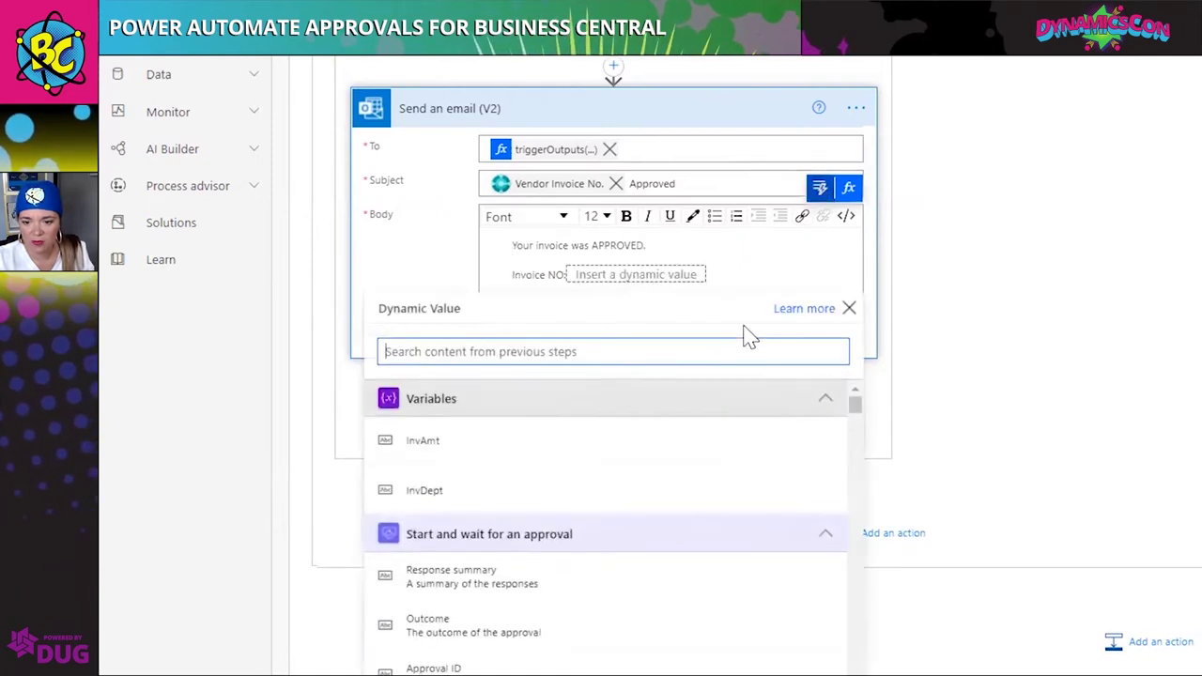
text(vendor)
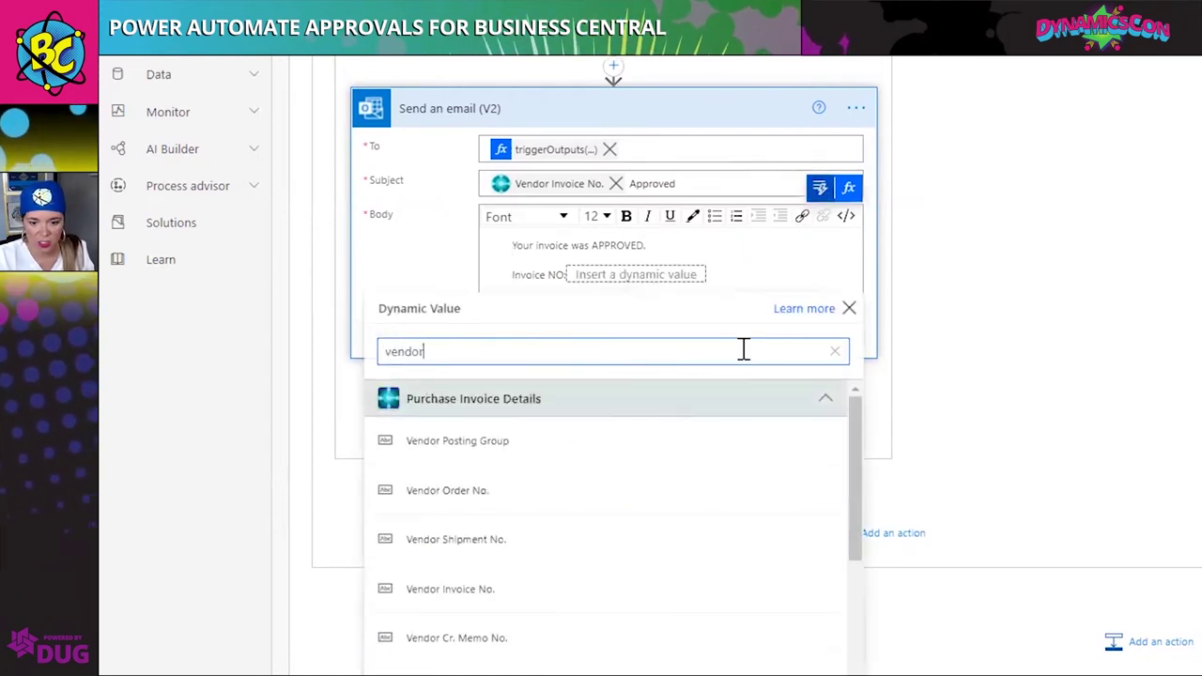
click(557, 601)
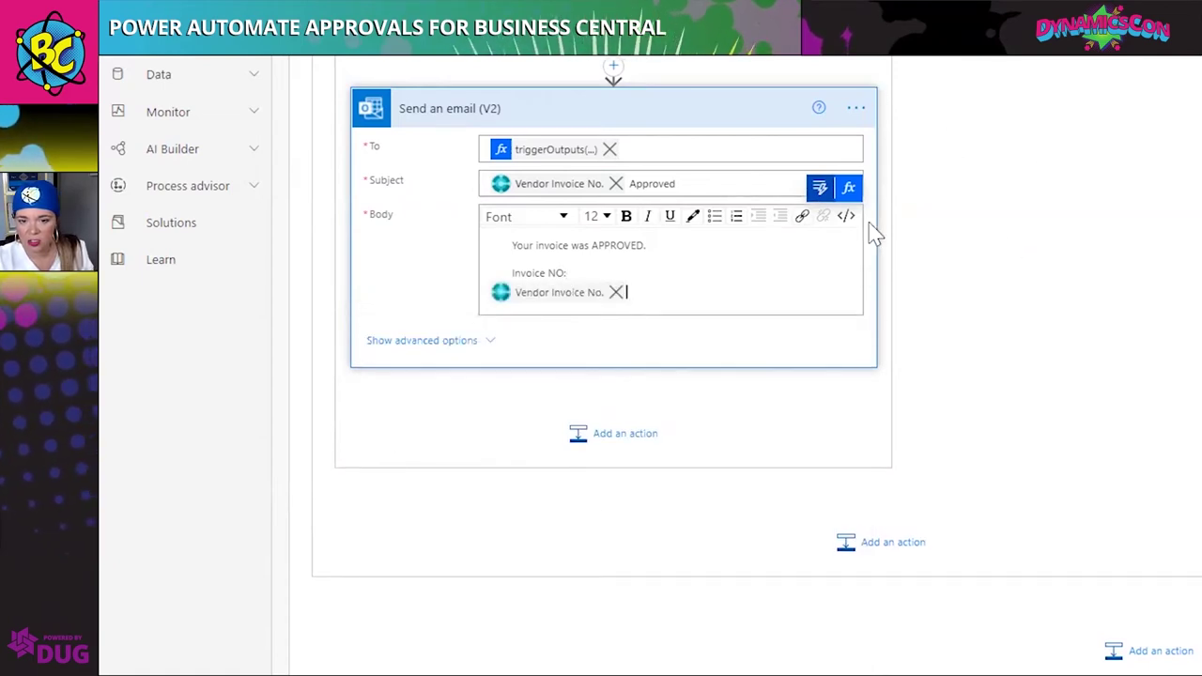
scroll(888, 235, up, 4)
click(904, 178)
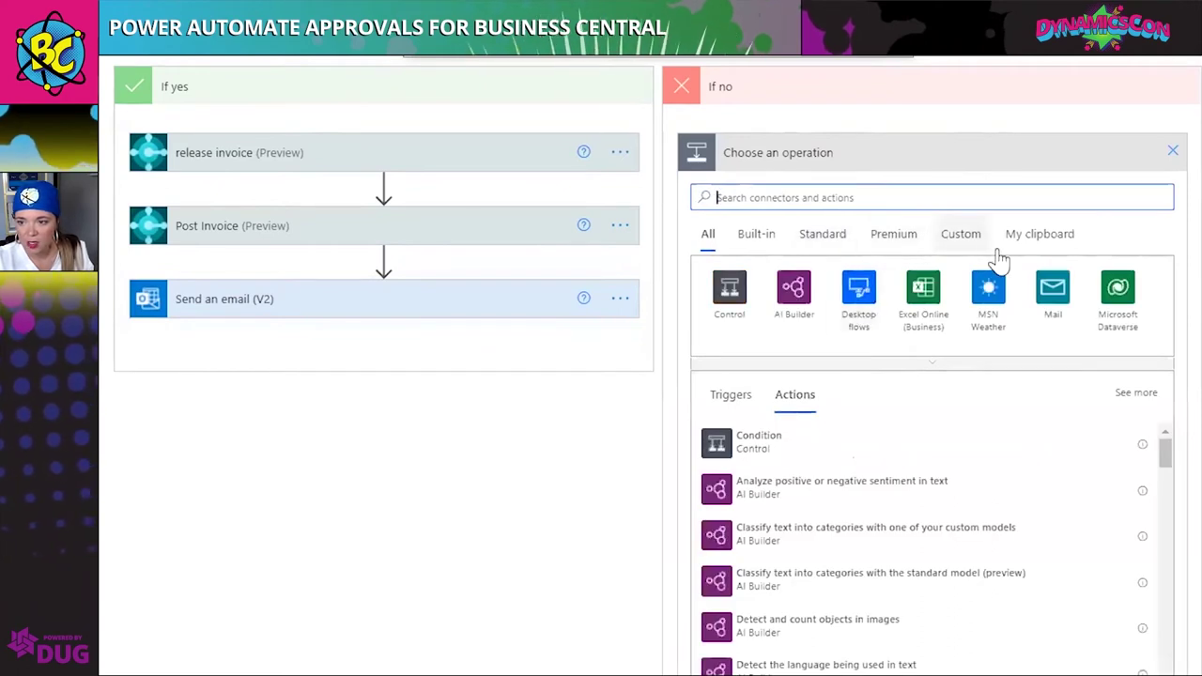
Add an If no Business Central Execute action (V3): CRONUS UK Ltd., workflowEndpoints, WorkflowActionResponse_Reject
text(bus)
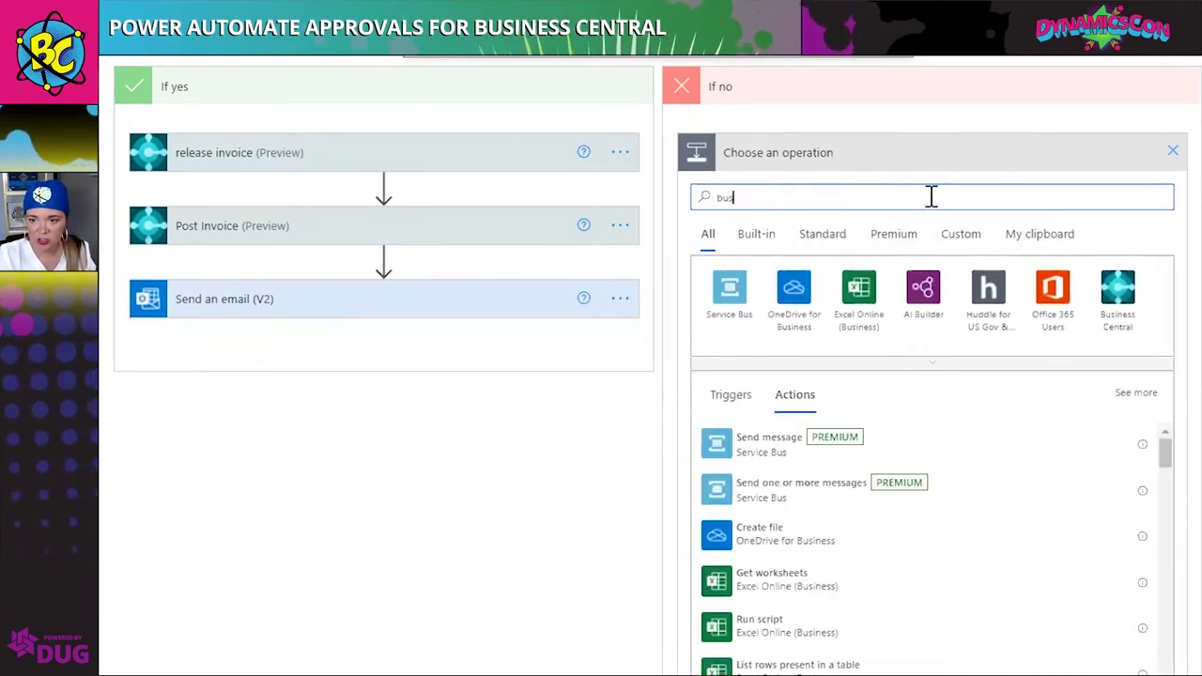
click(1119, 291)
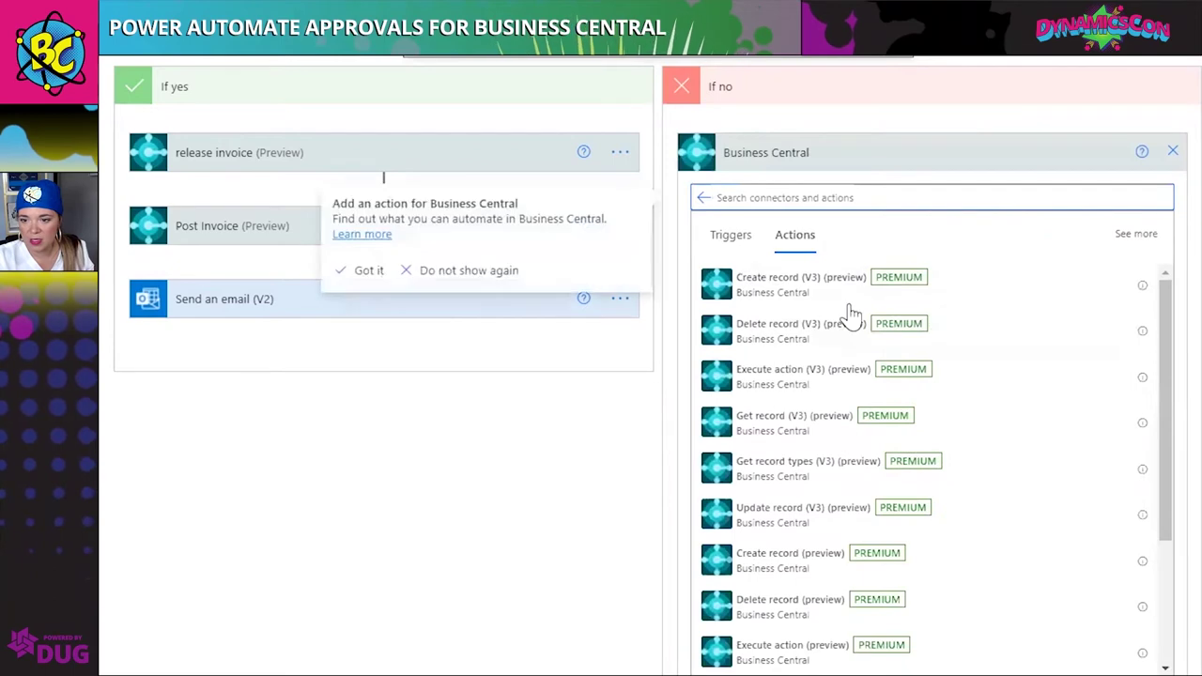
click(806, 375)
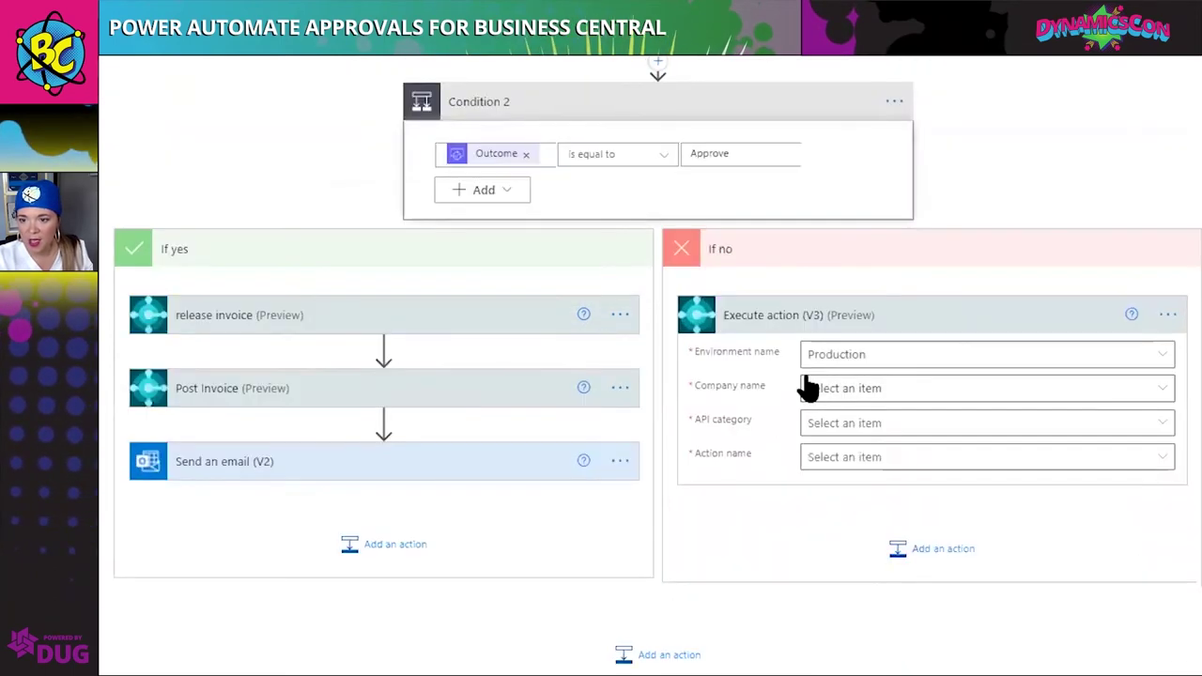
click(878, 392)
click(869, 491)
scroll(893, 395, down, 1)
click(896, 340)
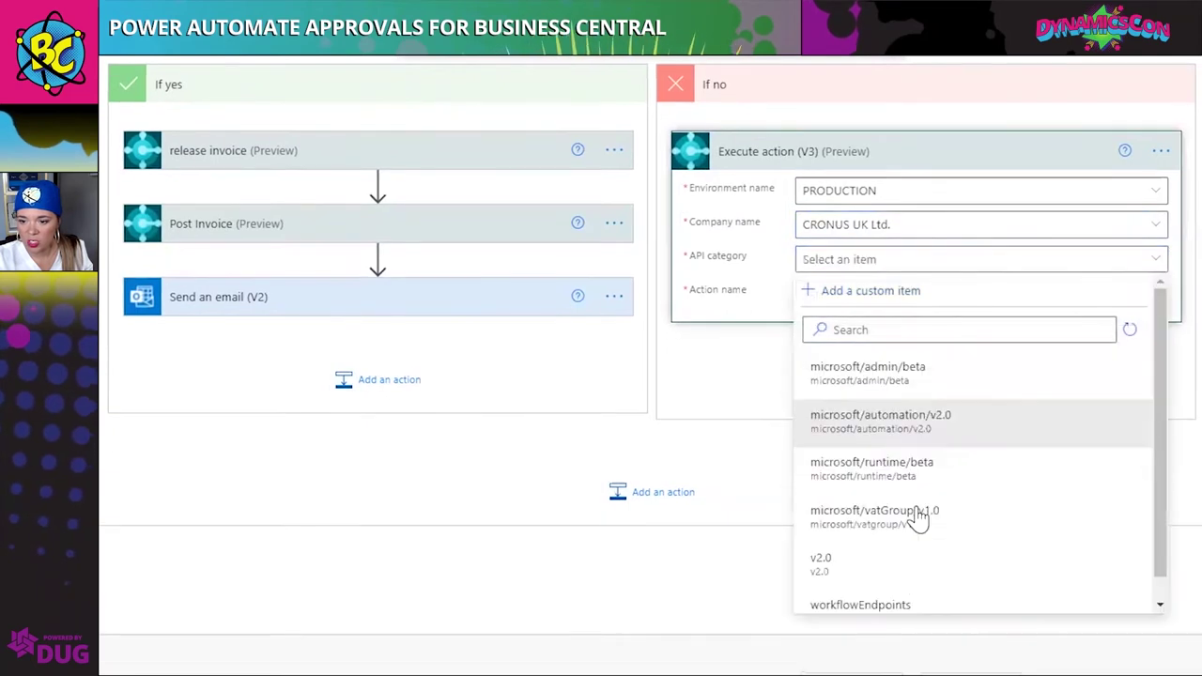
click(928, 597)
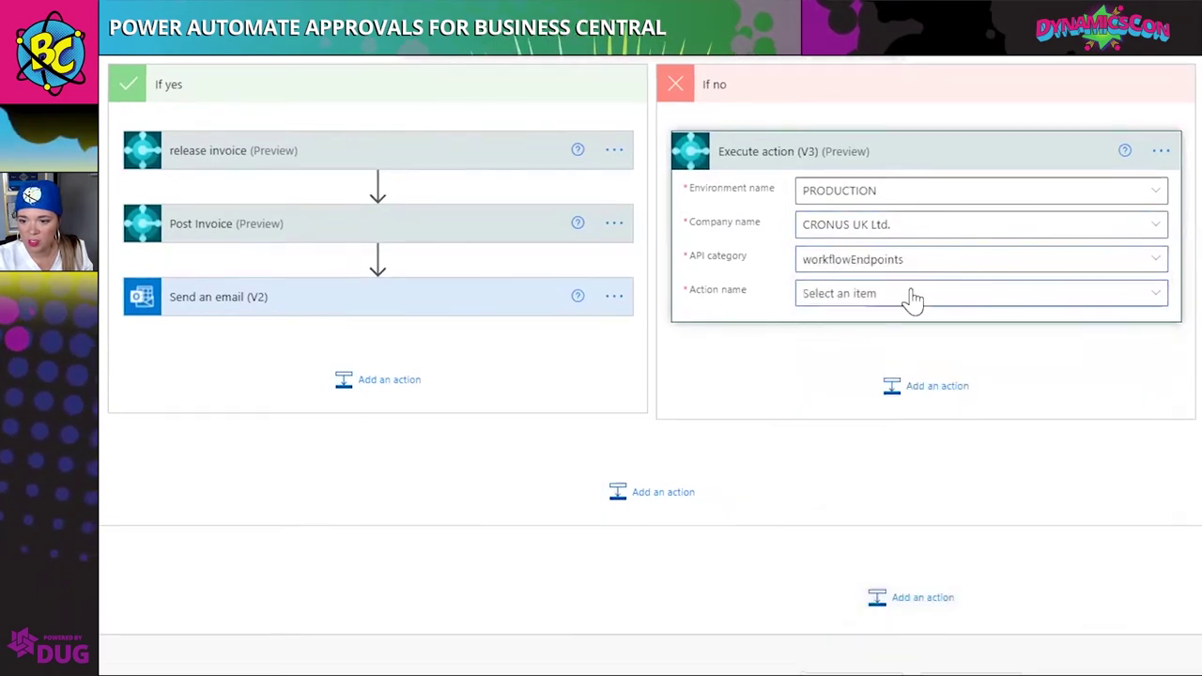
click(908, 295)
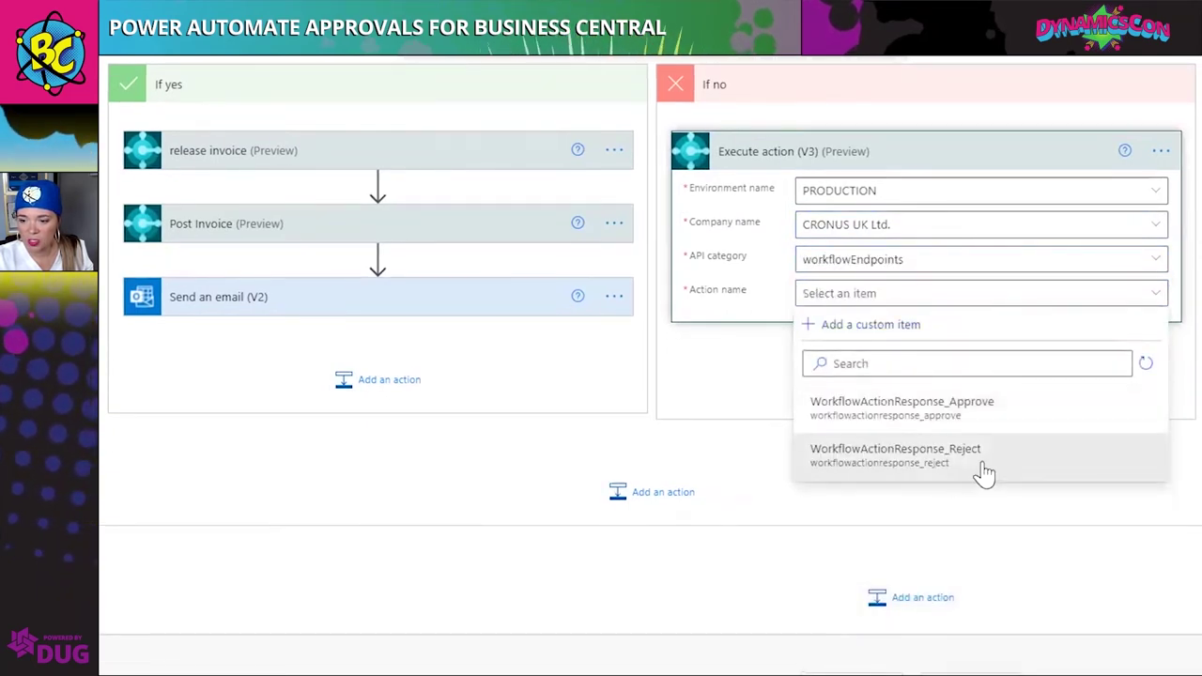
click(984, 474)
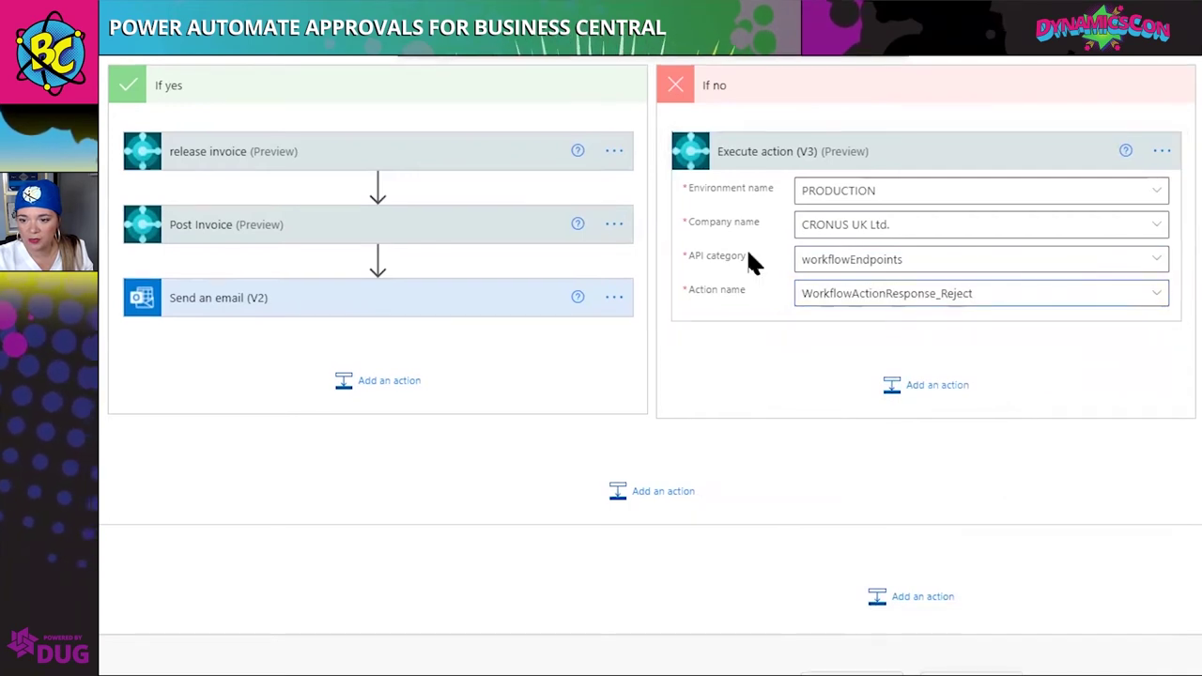
click(906, 165)
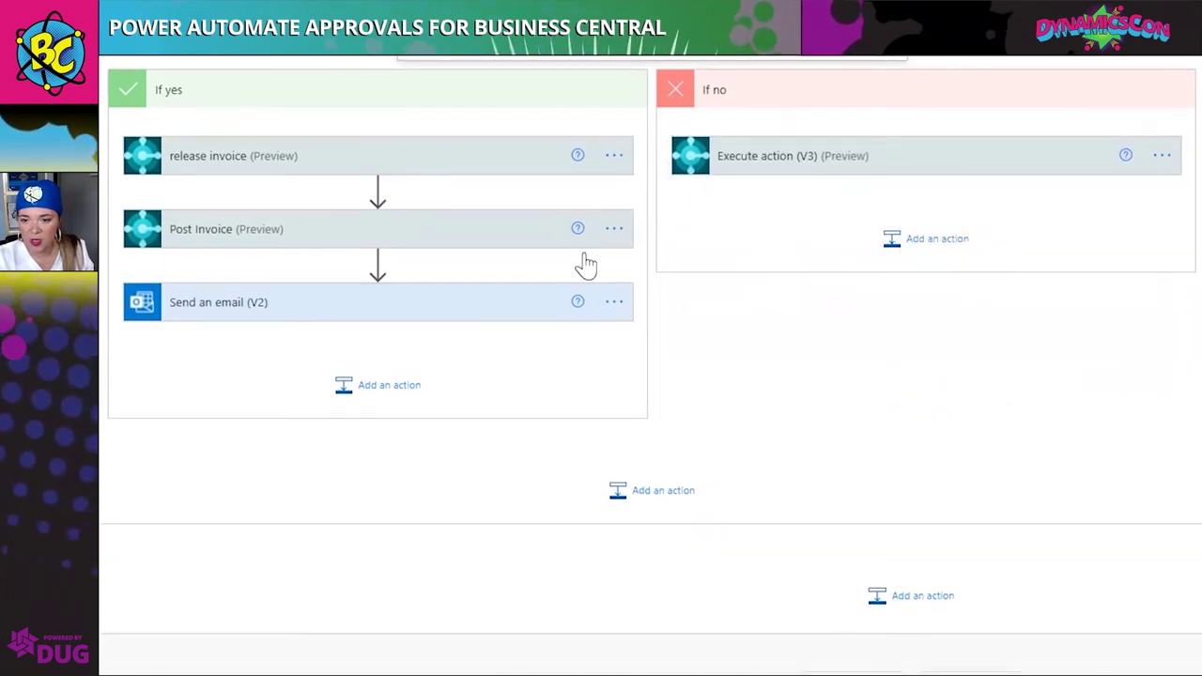
click(954, 169)
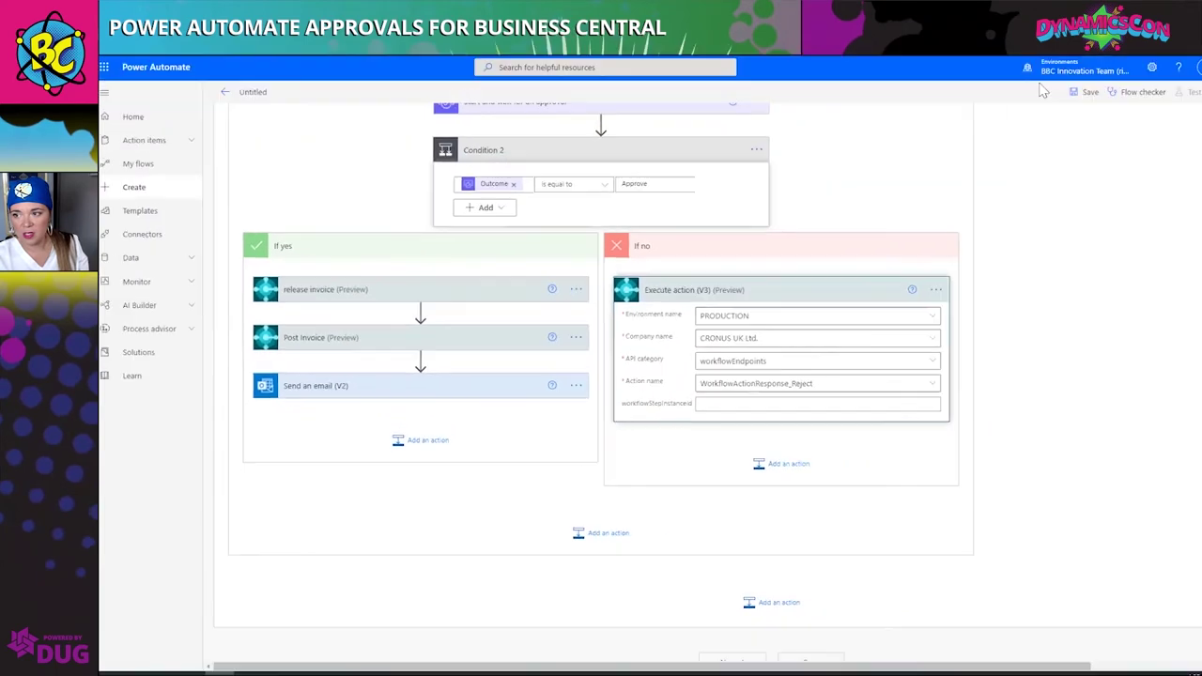
Save the flow and start a test using the Automatically trigger option
click(1092, 97)
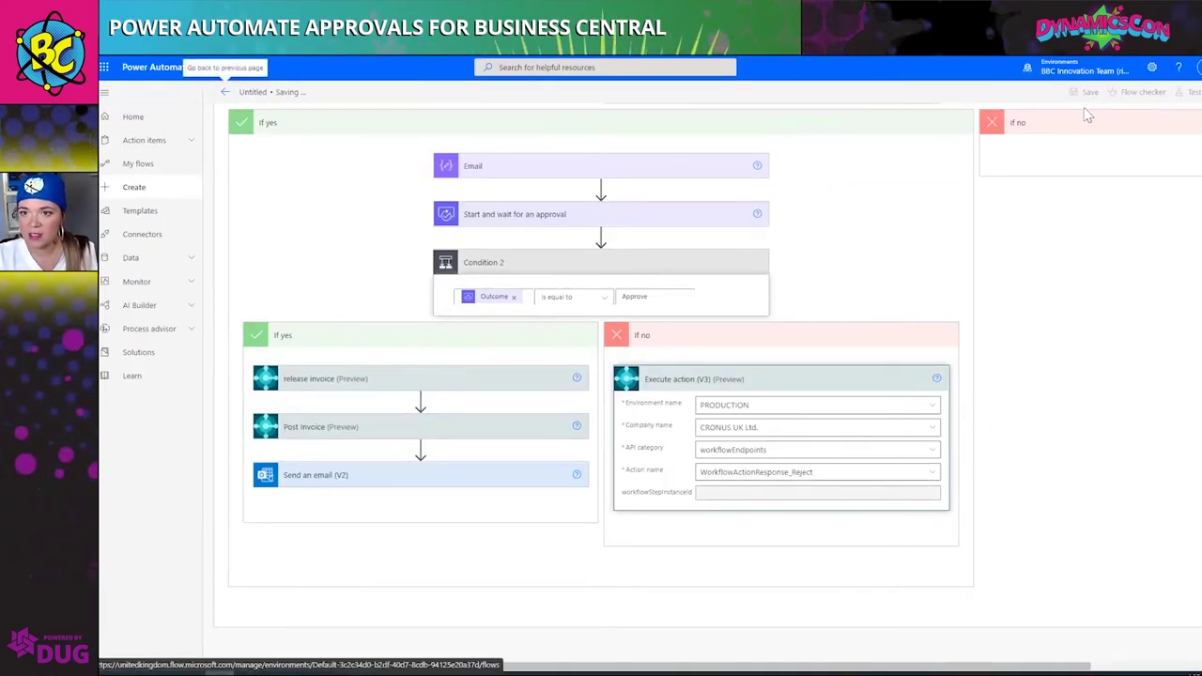
scroll(1072, 124, down, 1)
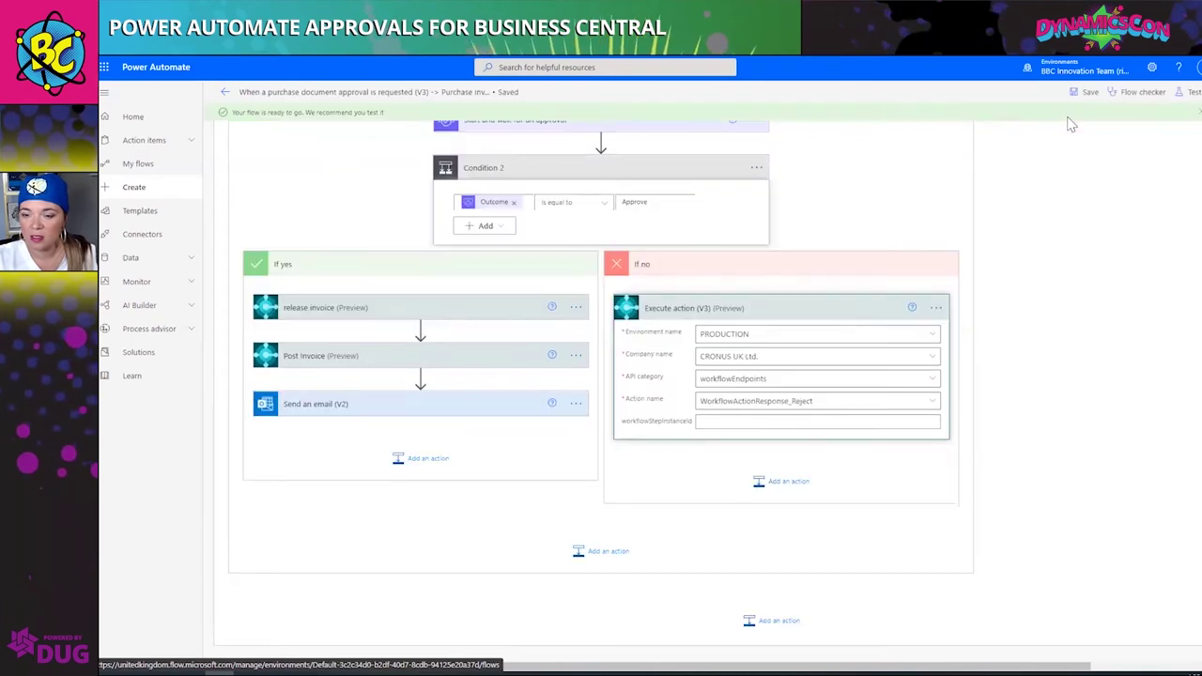
scroll(776, 399, up, 10)
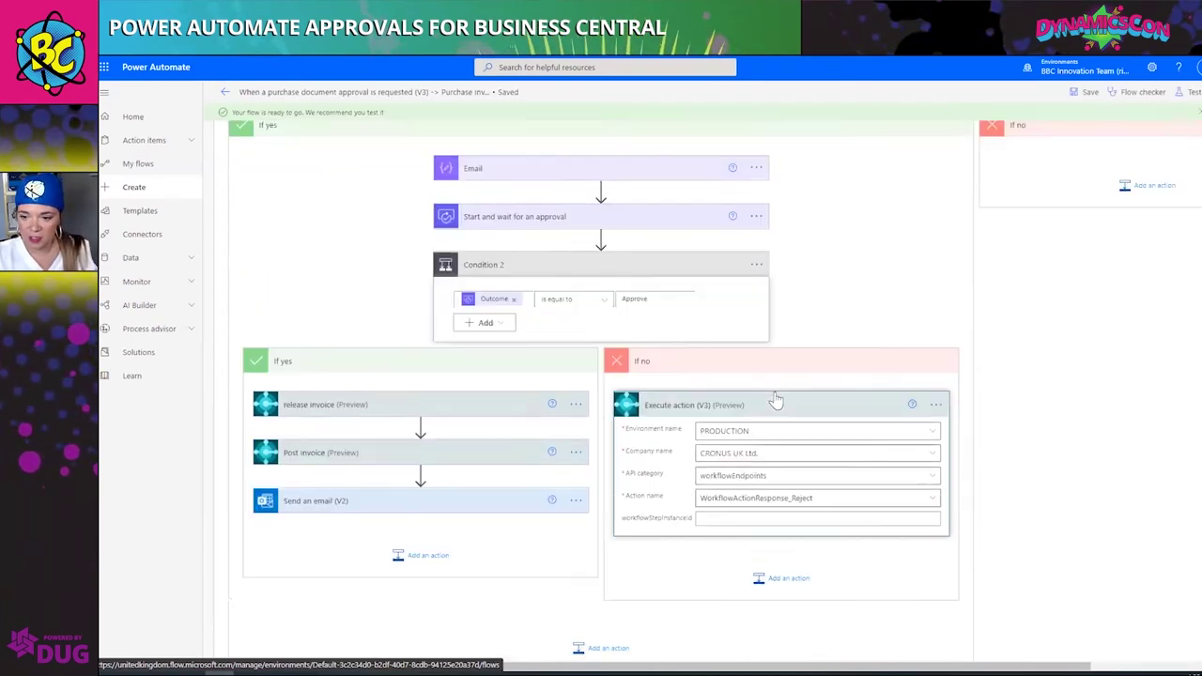
click(1192, 94)
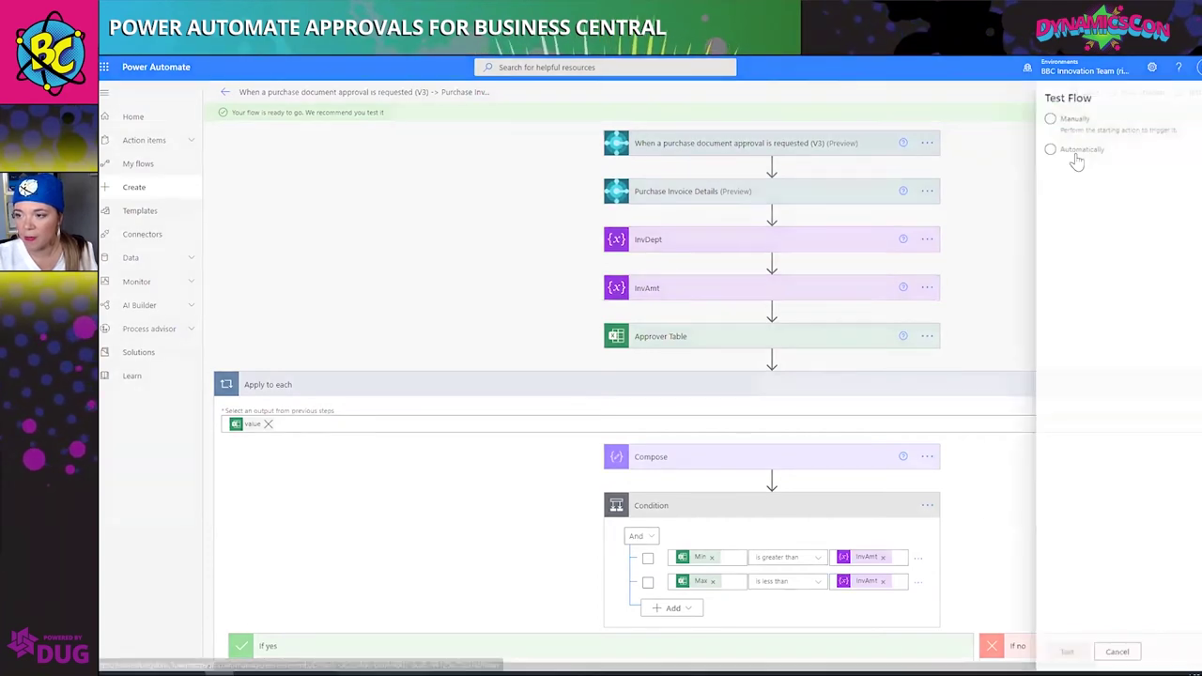
click(1071, 150)
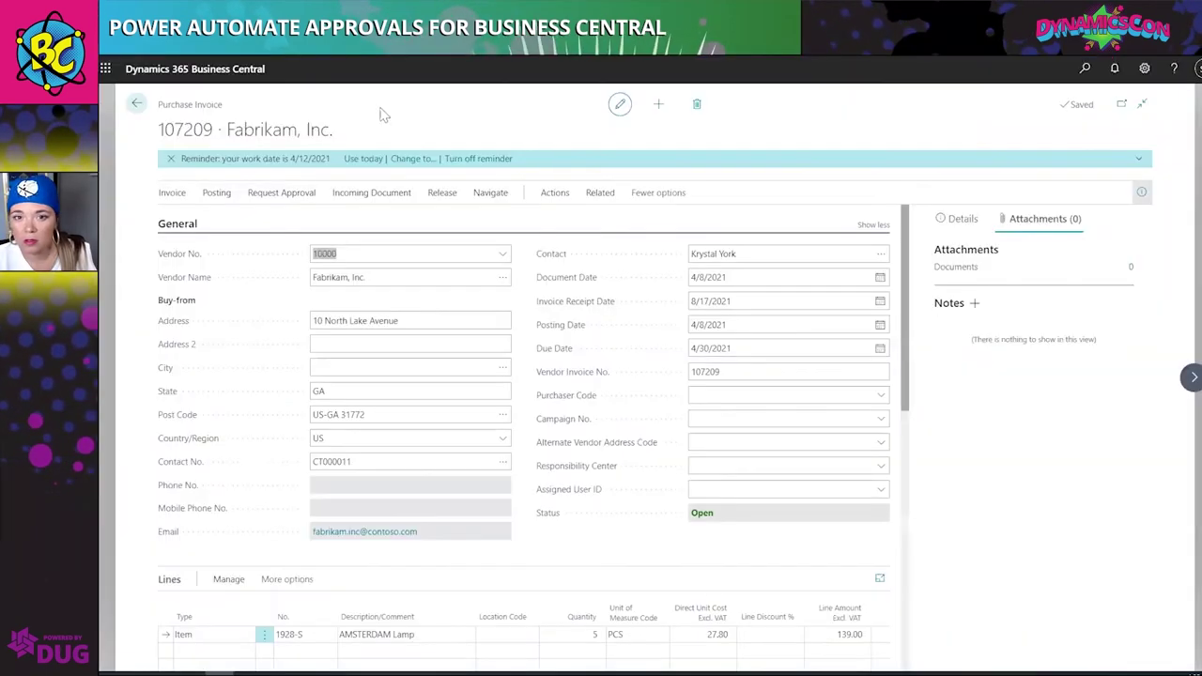
Send an approval request for the purchase invoice from its Request Approval actions
click(299, 198)
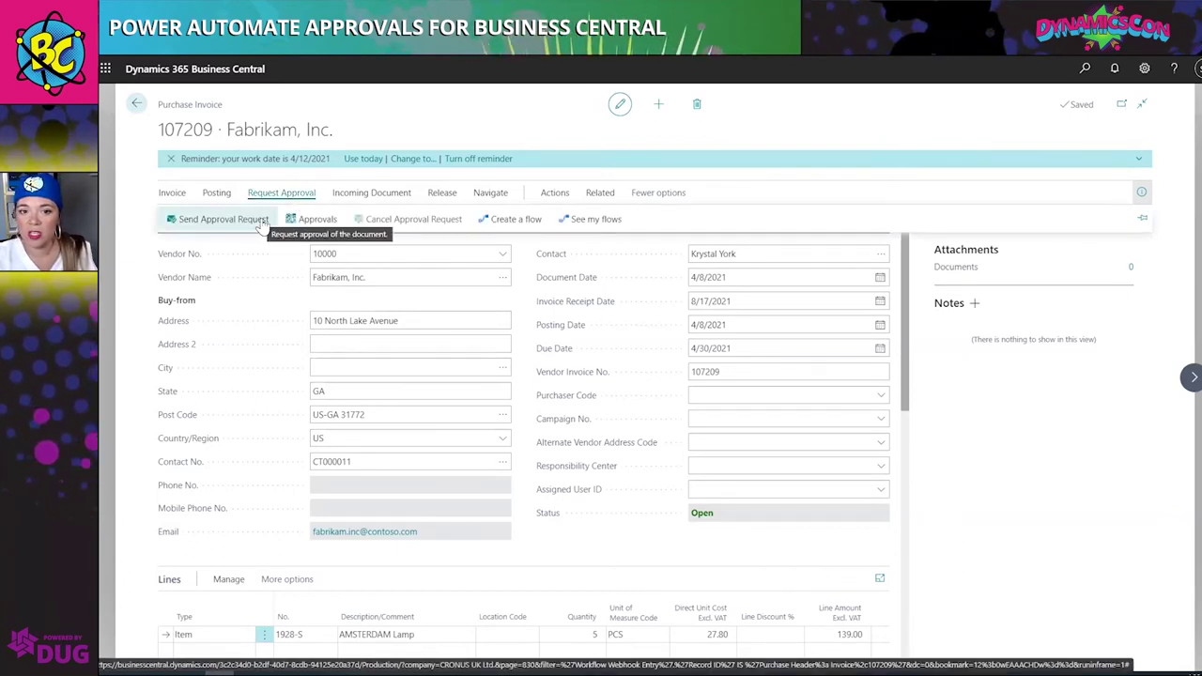
click(261, 219)
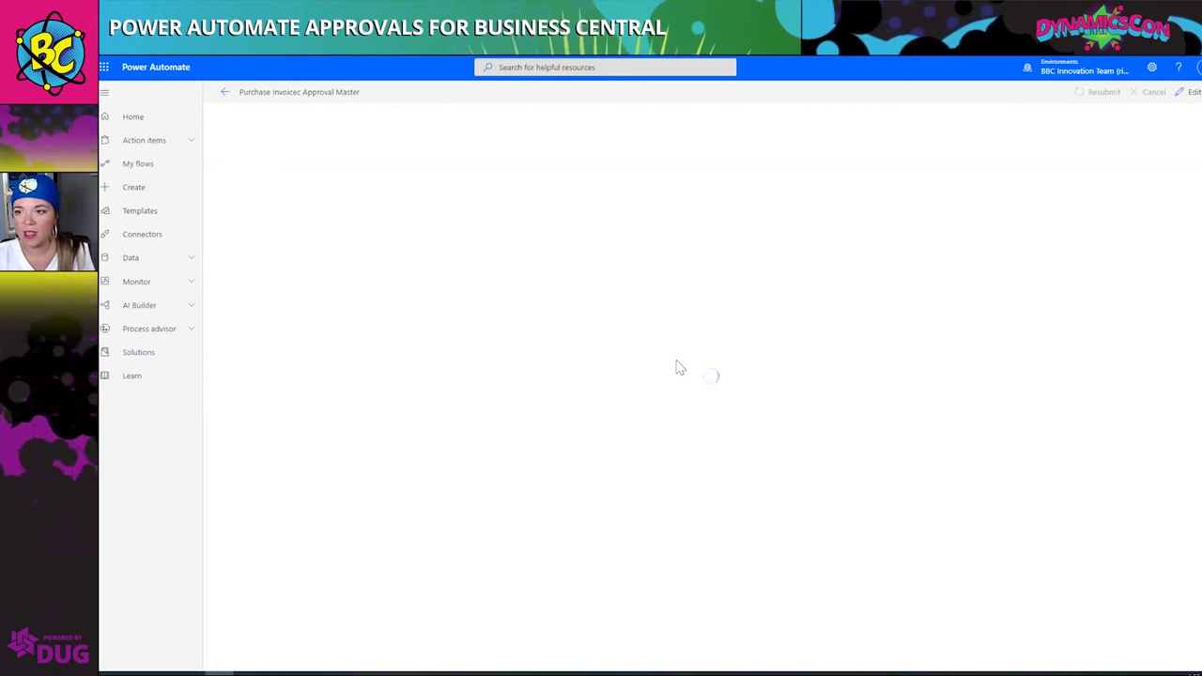
key(ctrl+Tab)
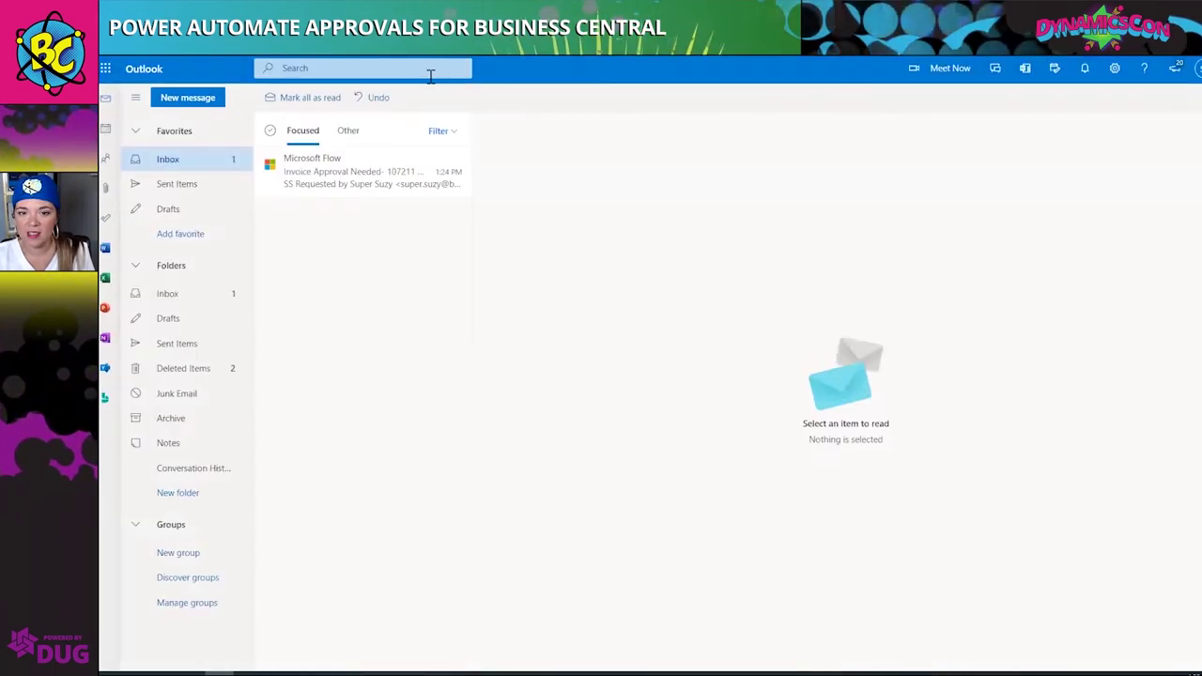
Open the approval email for invoice 107211, then switch to Teams from the app launcher
click(345, 180)
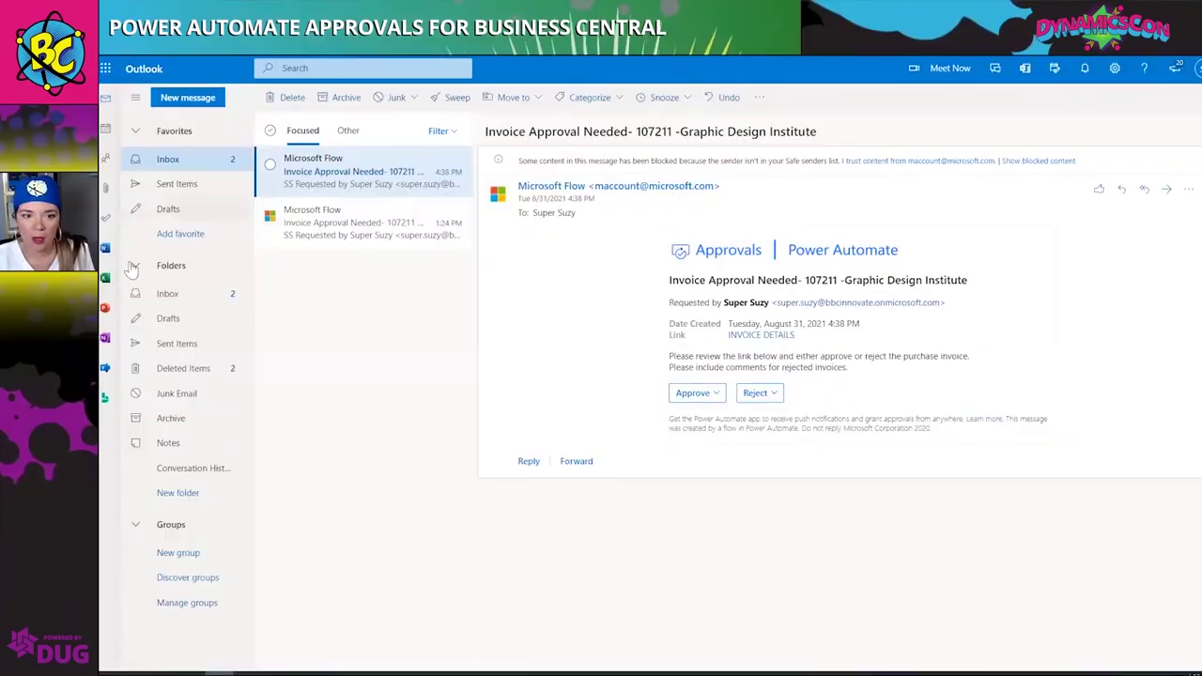
click(105, 68)
click(204, 231)
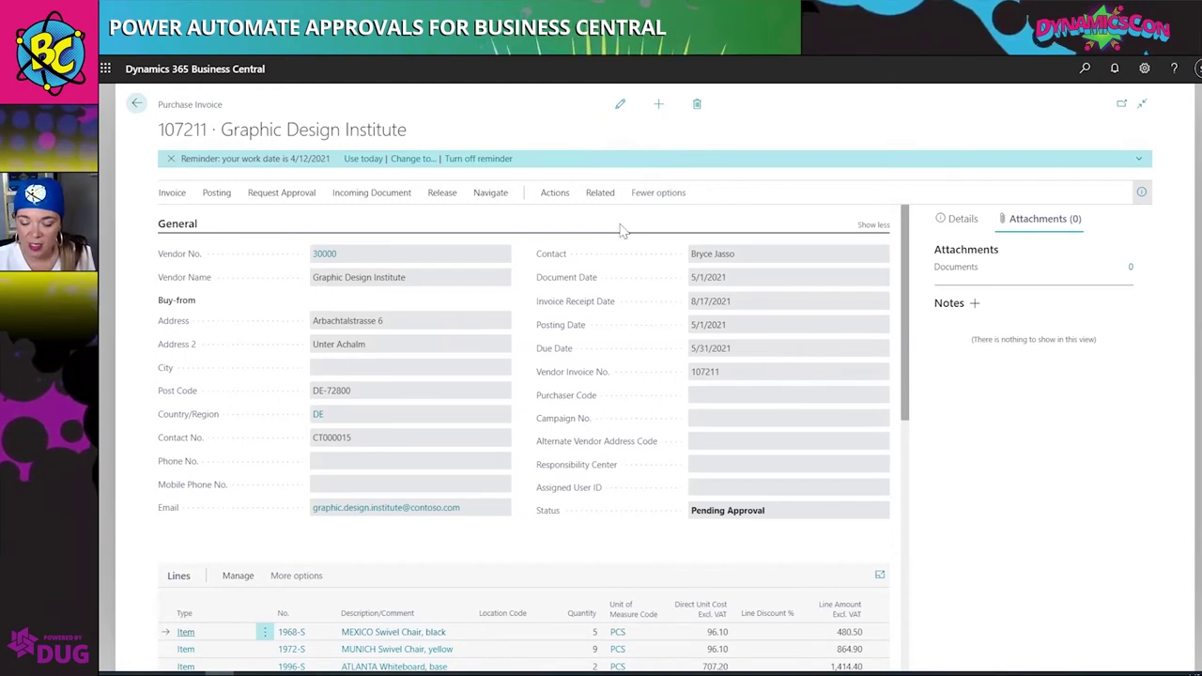
Review purchase invoice 107211 for Graphic Design Institute and its lines, status Pending Approval
scroll(580, 461, down, 3)
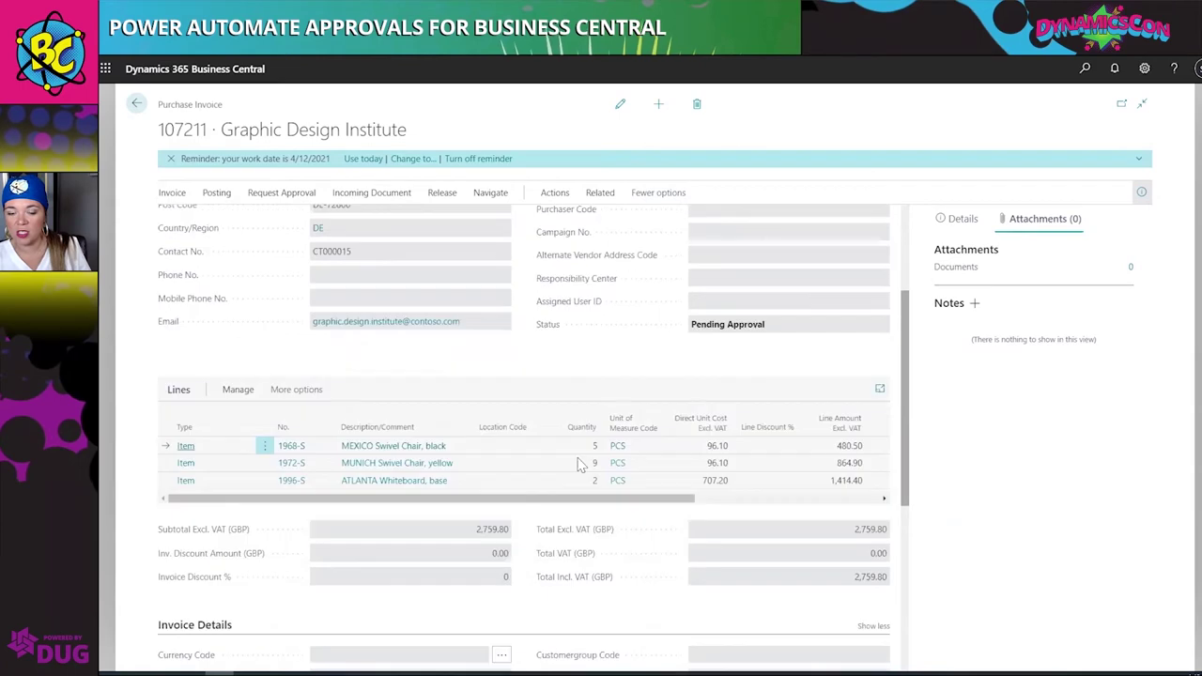
scroll(579, 463, up, 3)
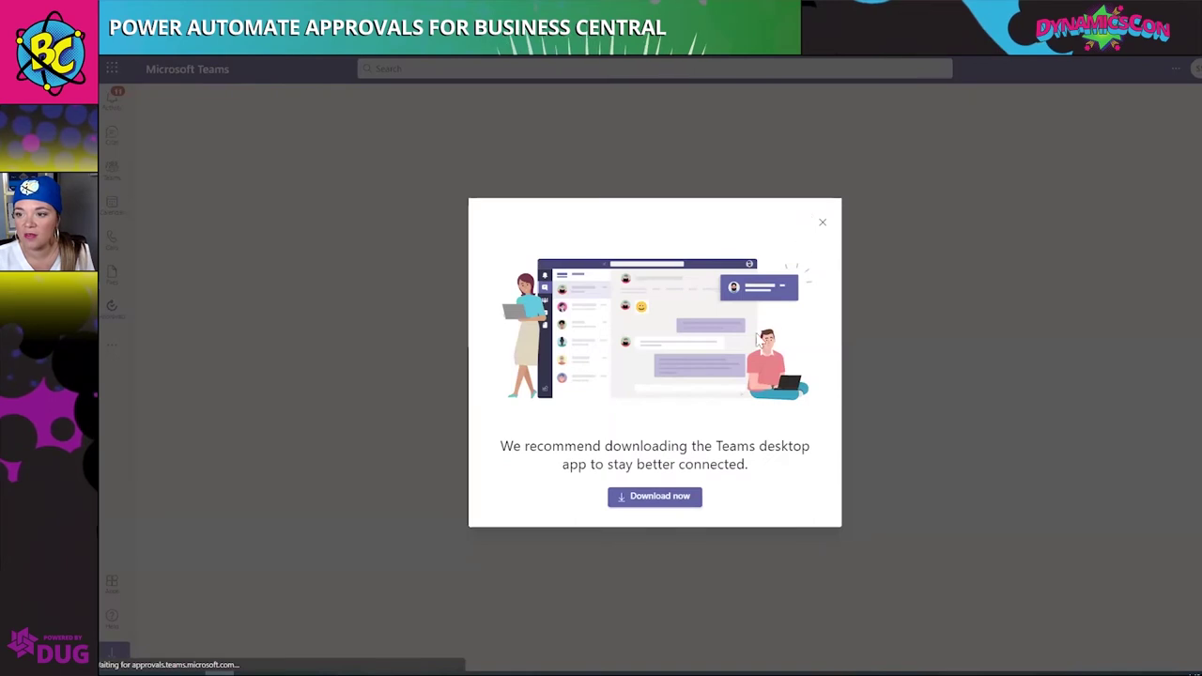
In Teams Approvals, open the 107211 Invoice Approval Needed request, check its details, and approve it
click(822, 223)
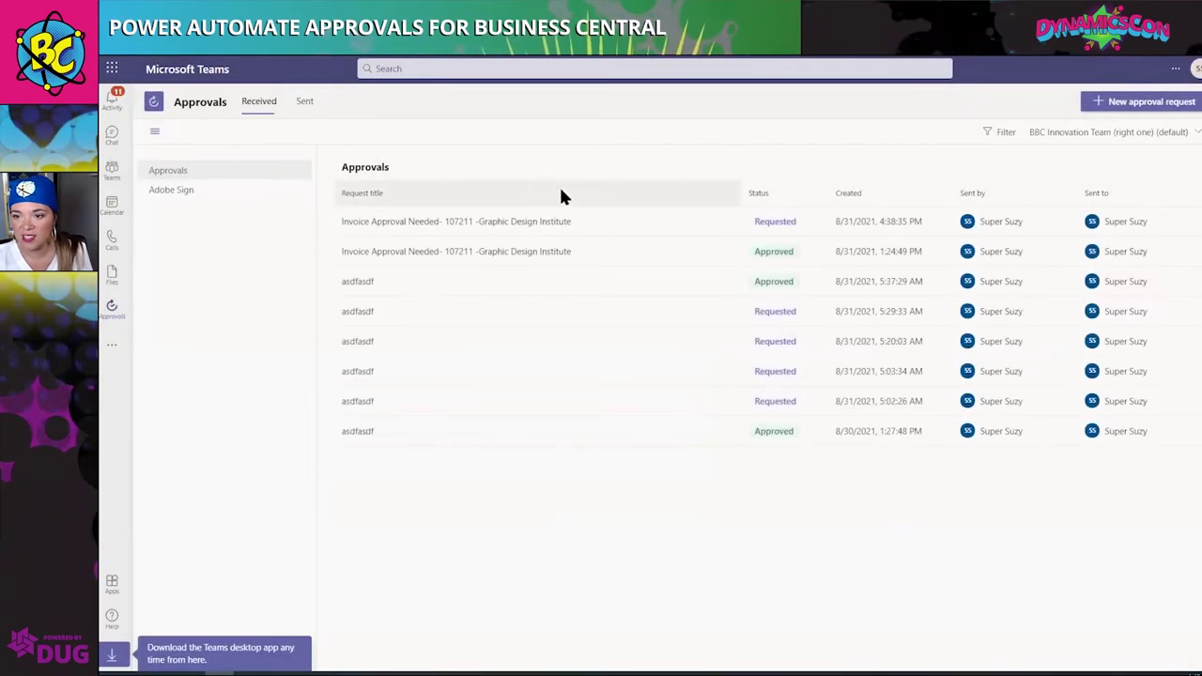
click(611, 224)
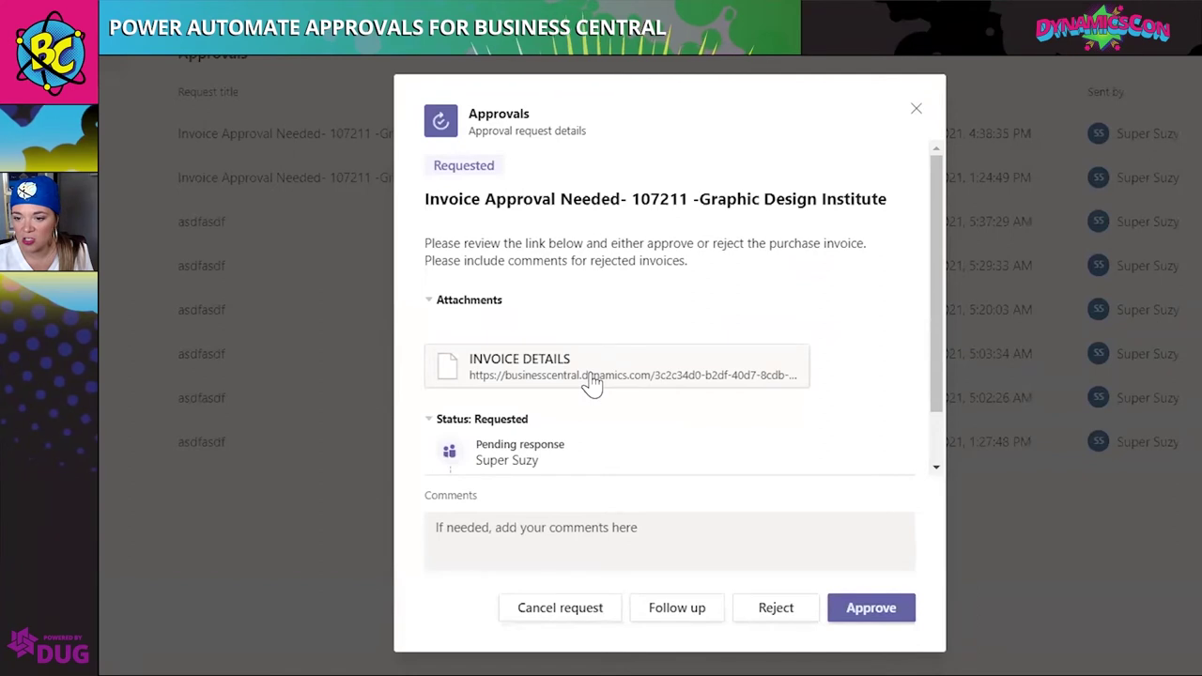
click(592, 376)
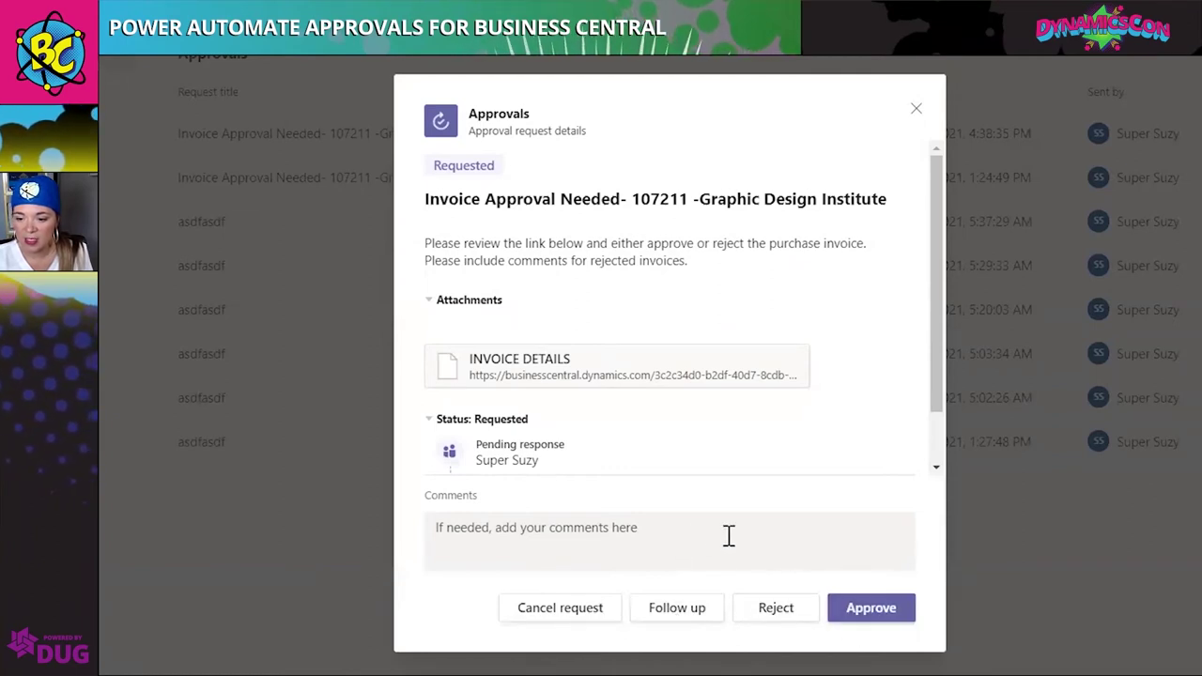
click(872, 609)
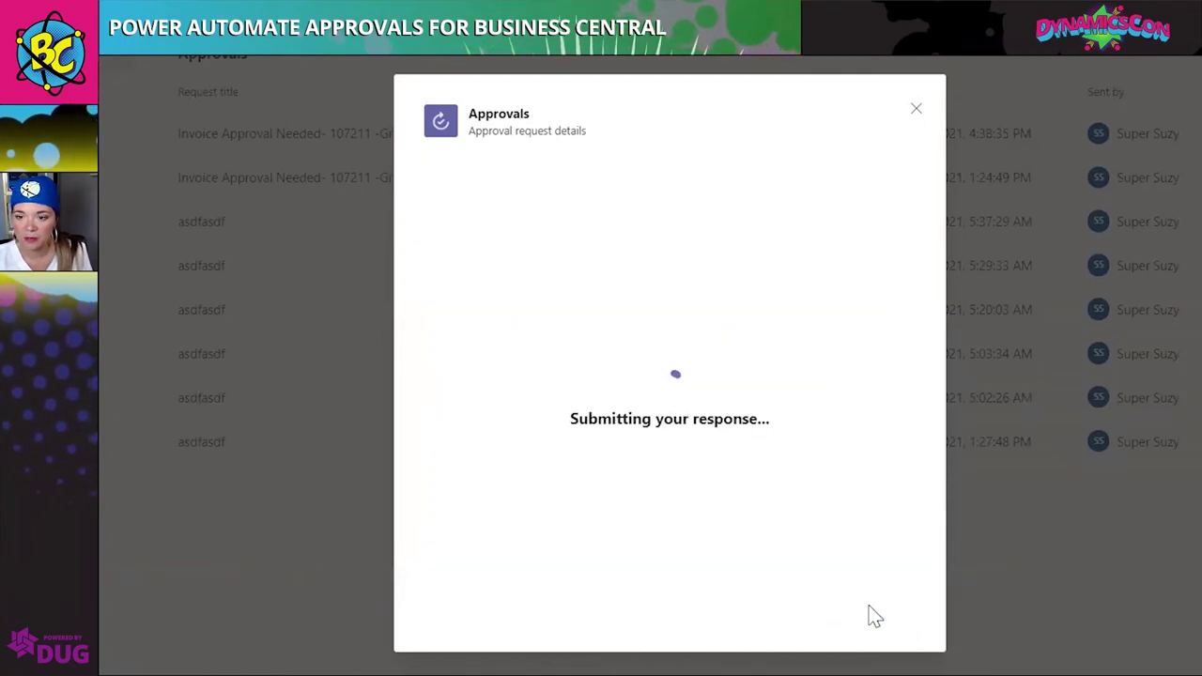